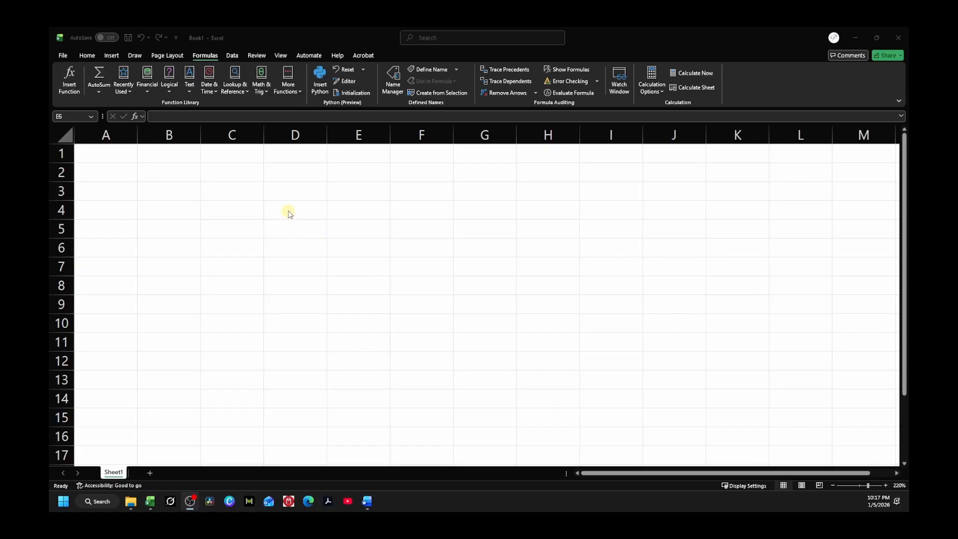
# Enter January in cell C4 and autofill the month headings across to June in H4
pyautogui.click(231, 214)
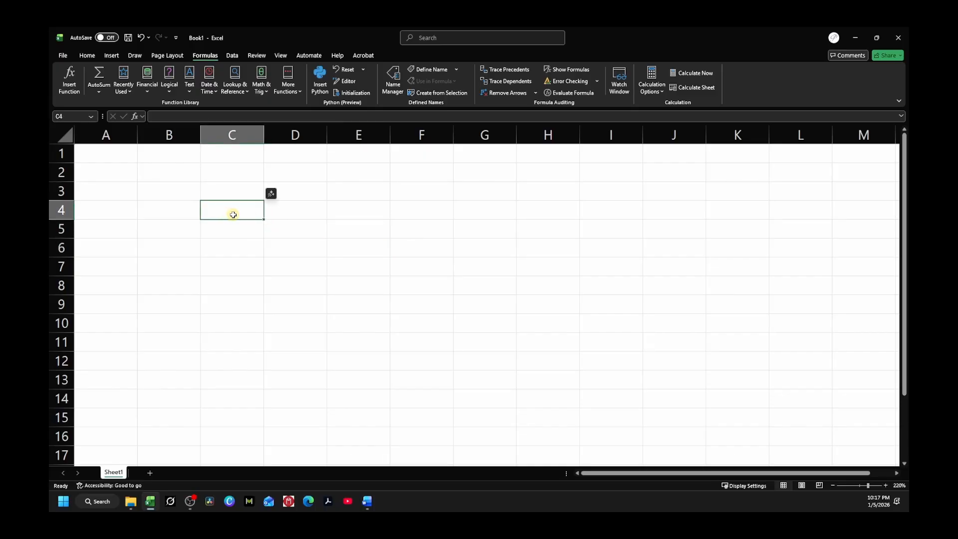
pyautogui.write('January')
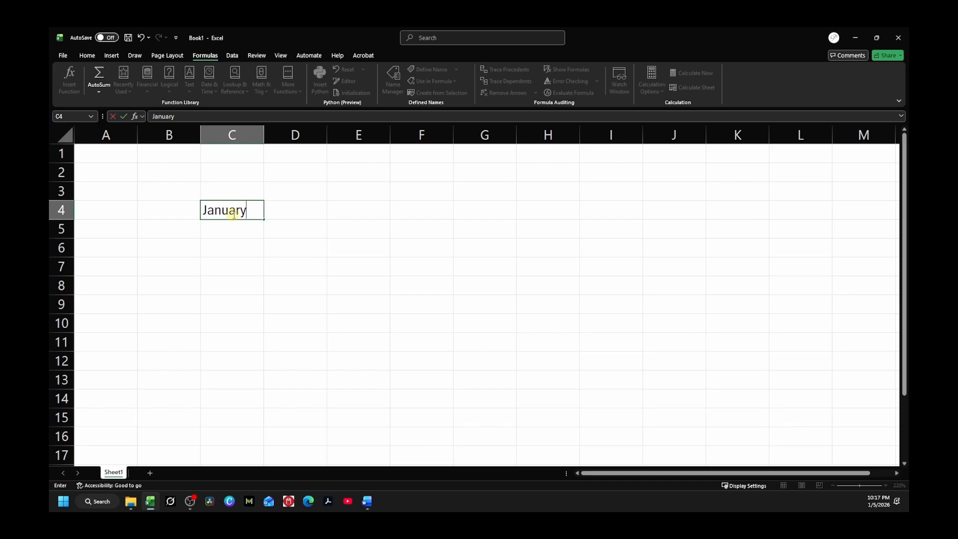
pyautogui.click(249, 227)
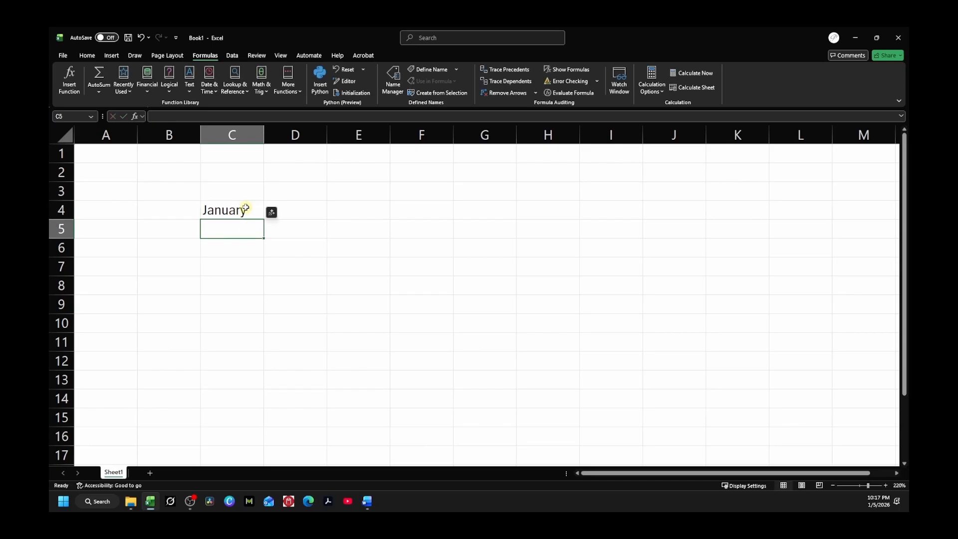
pyautogui.click(246, 207)
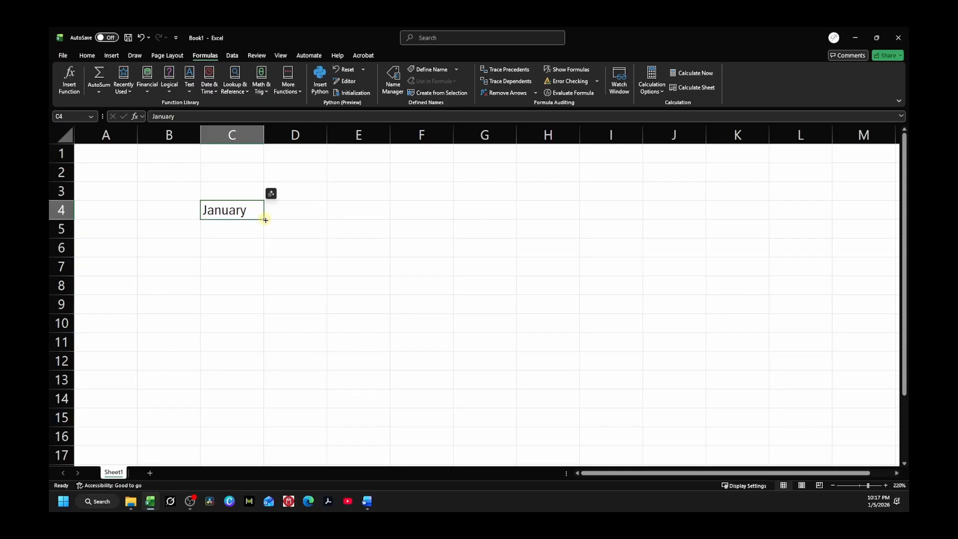
pyautogui.moveTo(264, 218); pyautogui.dragTo(556, 212)
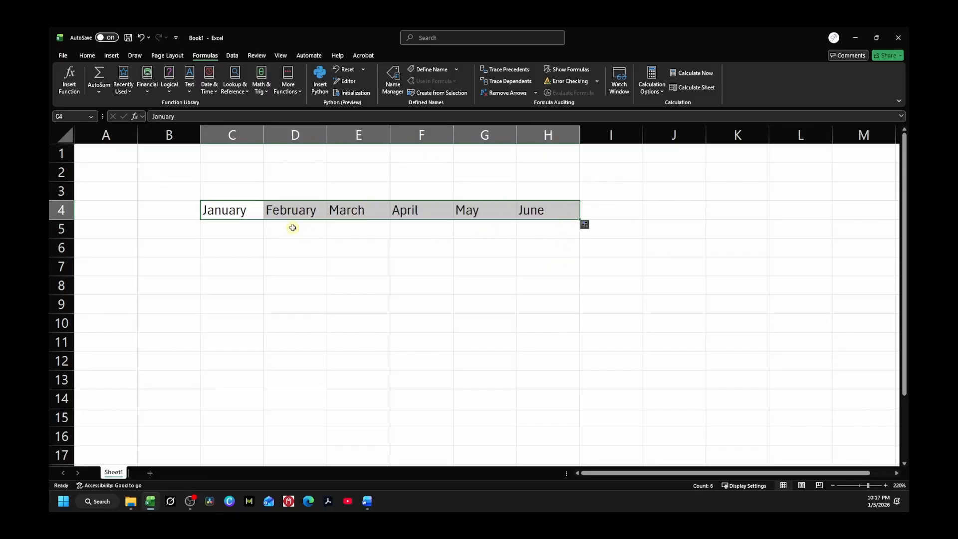
# Center and bold the month headings in C4:H4
pyautogui.click(87, 56)
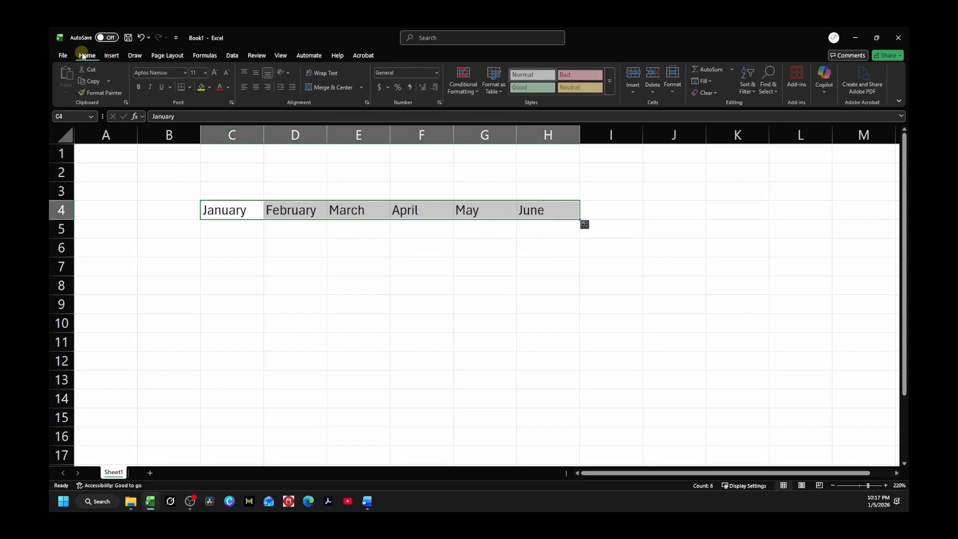
pyautogui.click(258, 87)
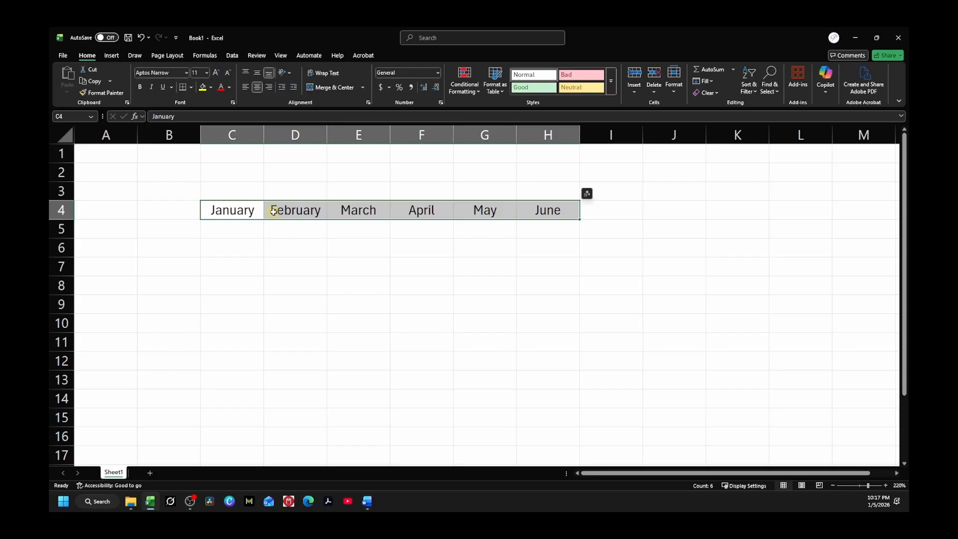
pyautogui.click(140, 87)
pyautogui.click(383, 246)
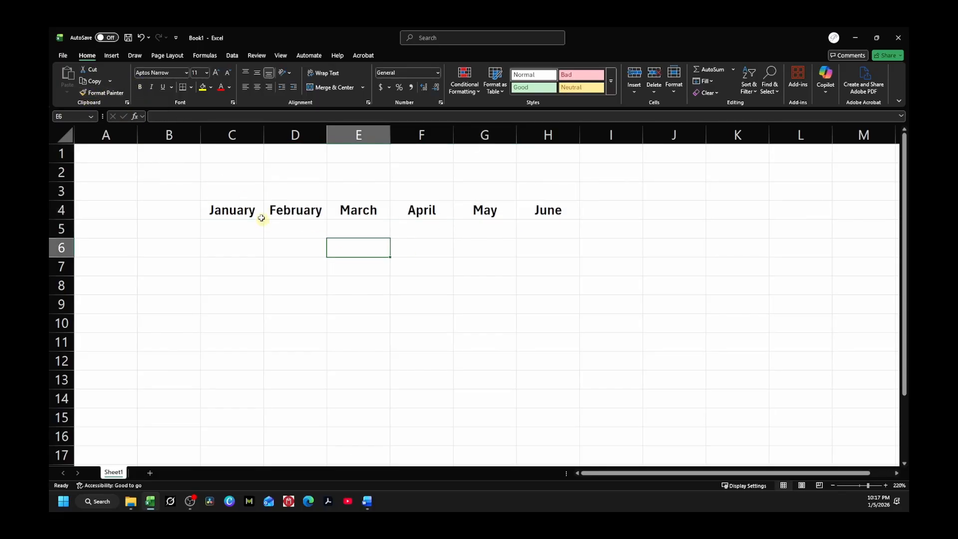
# Enter the formula =RANDBETWEEN(50,800) in cell C5 under January
pyautogui.click(227, 230)
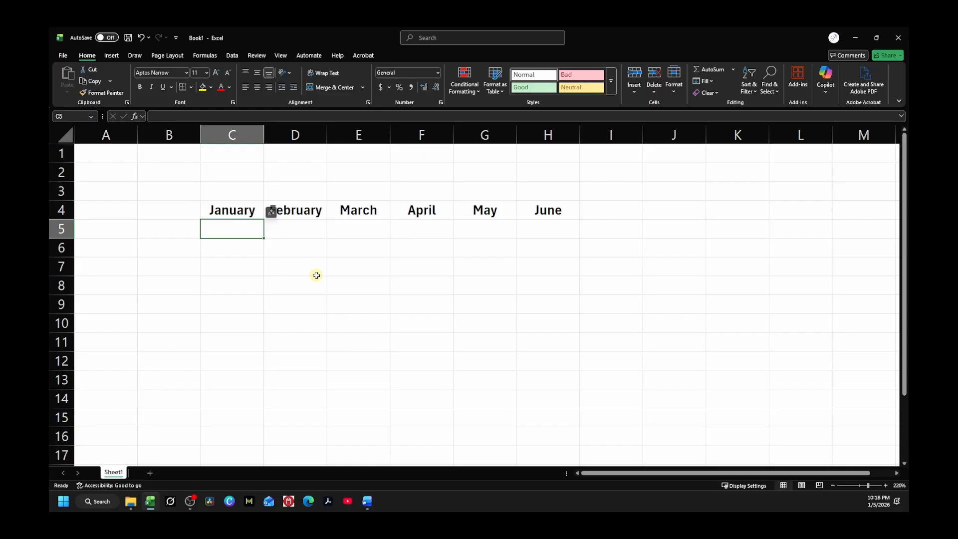
pyautogui.write('=random')
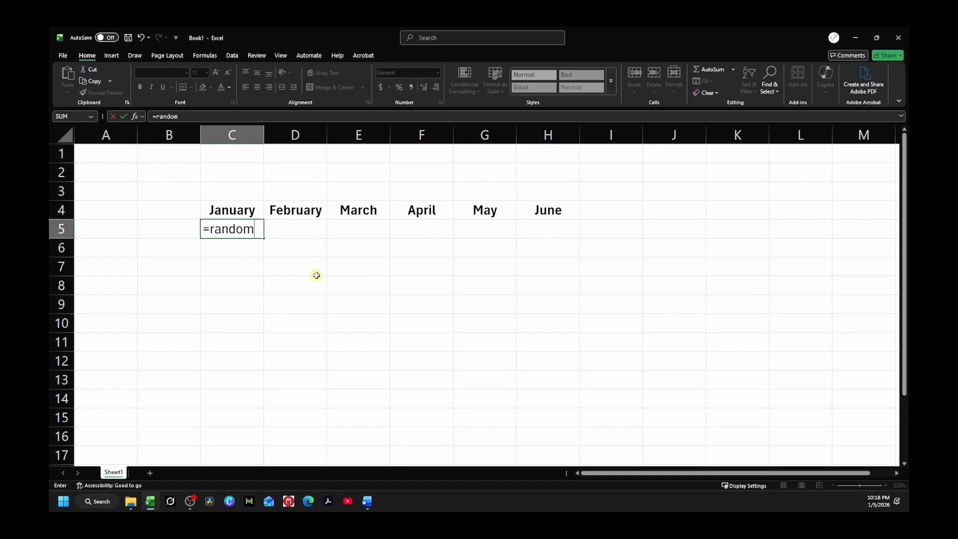
pyautogui.write('(')
pyautogui.press('BackSpace')
pyautogui.press('BackSpace')
pyautogui.press('BackSpace')
pyautogui.press('BackSpace')
pyautogui.press('BackSpace')
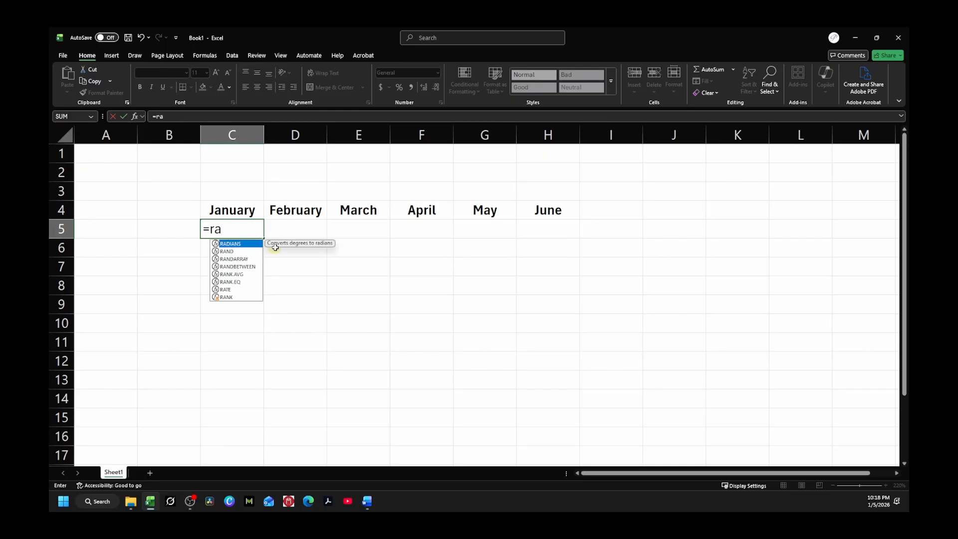
pyautogui.doubleClick(238, 266)
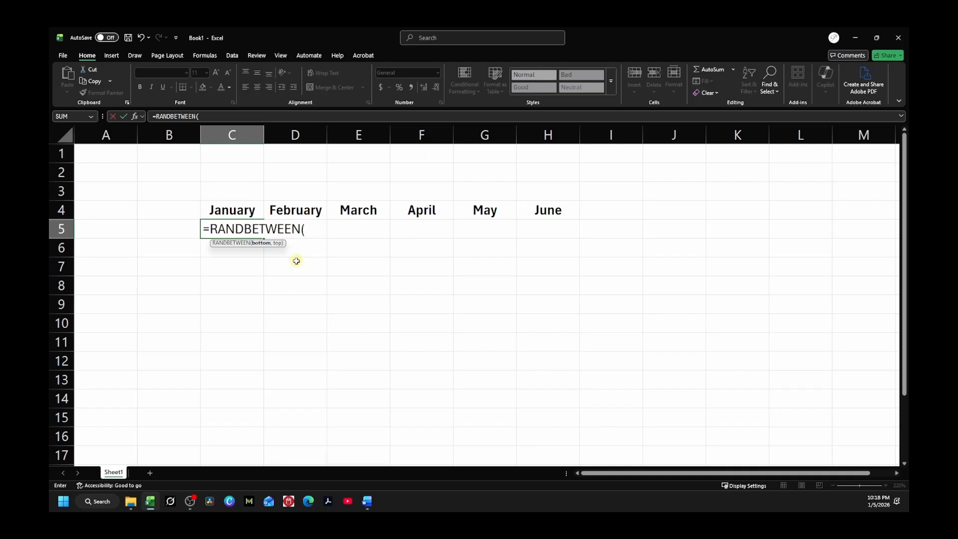
pyautogui.write('50,800')
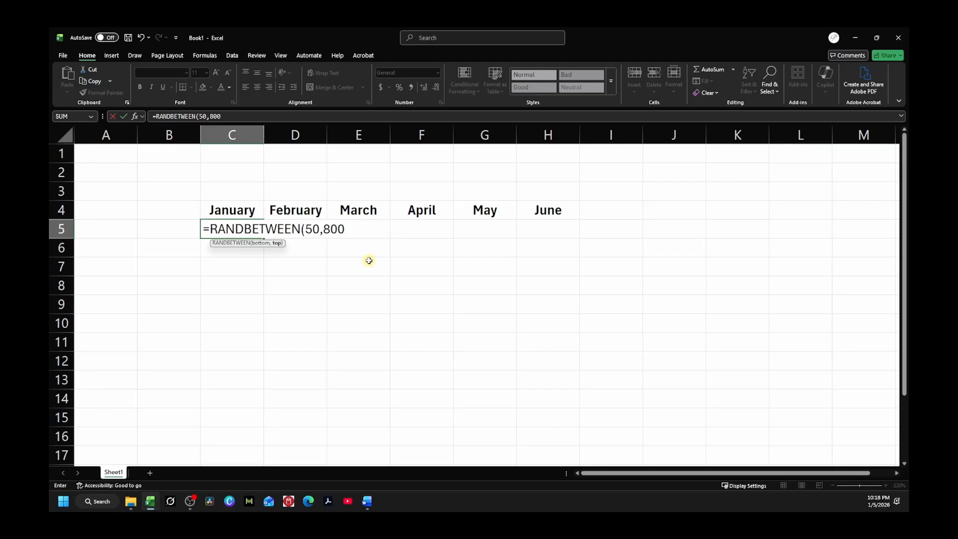
pyautogui.write(')')
pyautogui.press('Return')
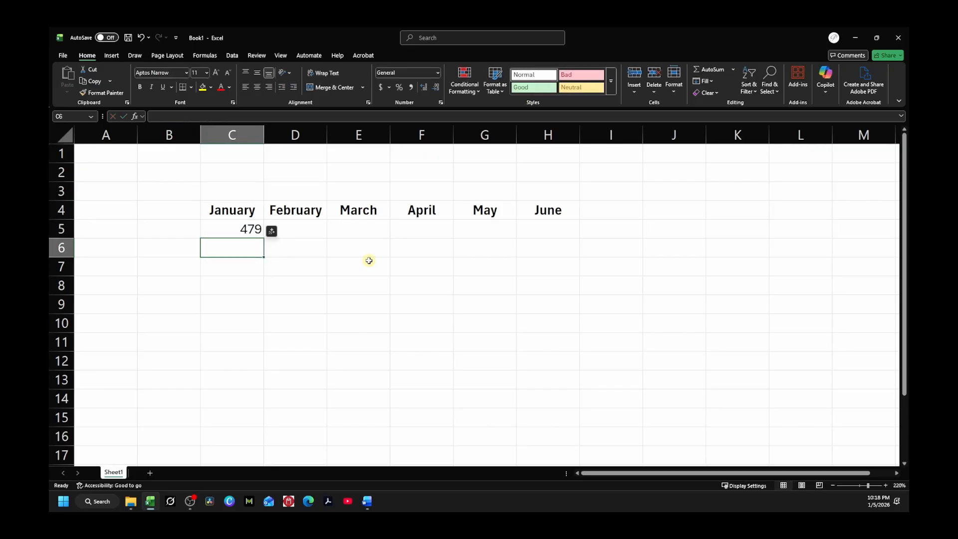
# Fill the random-number formula from C5 through H13 and replace the formulas in that range with pasted values
pyautogui.click(235, 229)
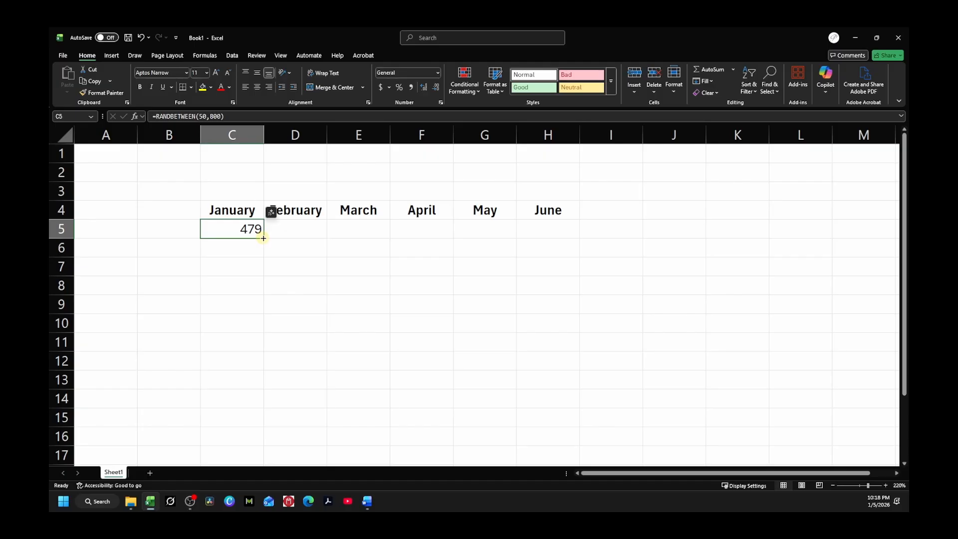
pyautogui.moveTo(263, 237); pyautogui.dragTo(578, 395)
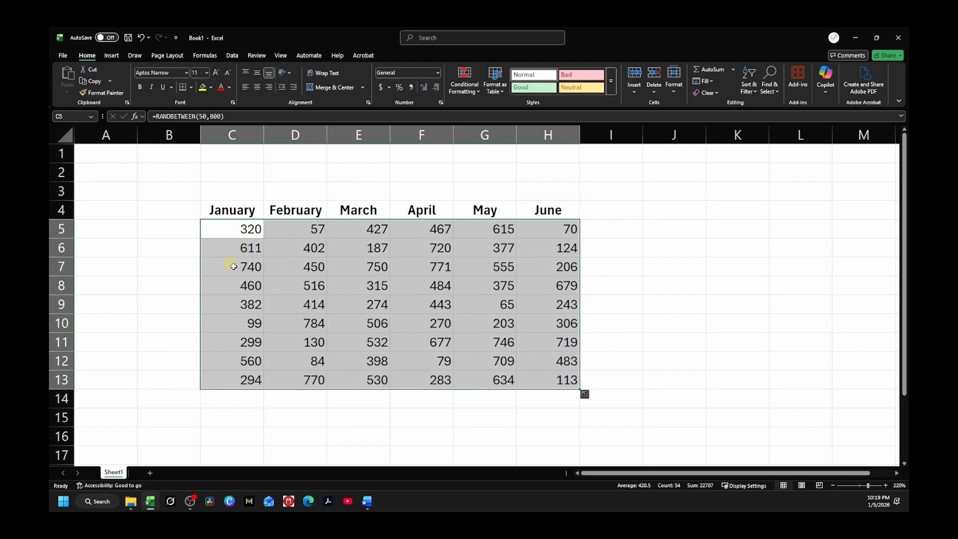
pyautogui.rightClick(226, 230)
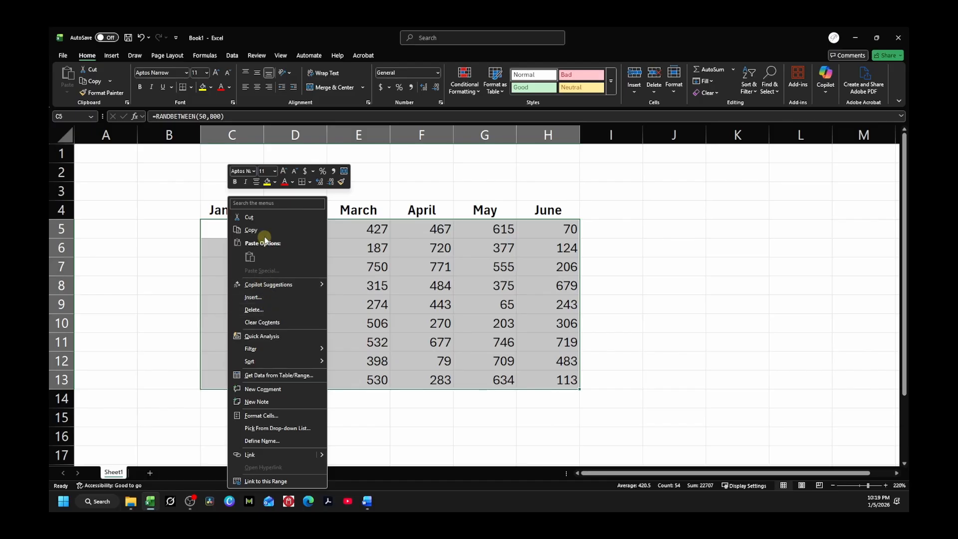
pyautogui.click(253, 229)
pyautogui.rightClick(247, 230)
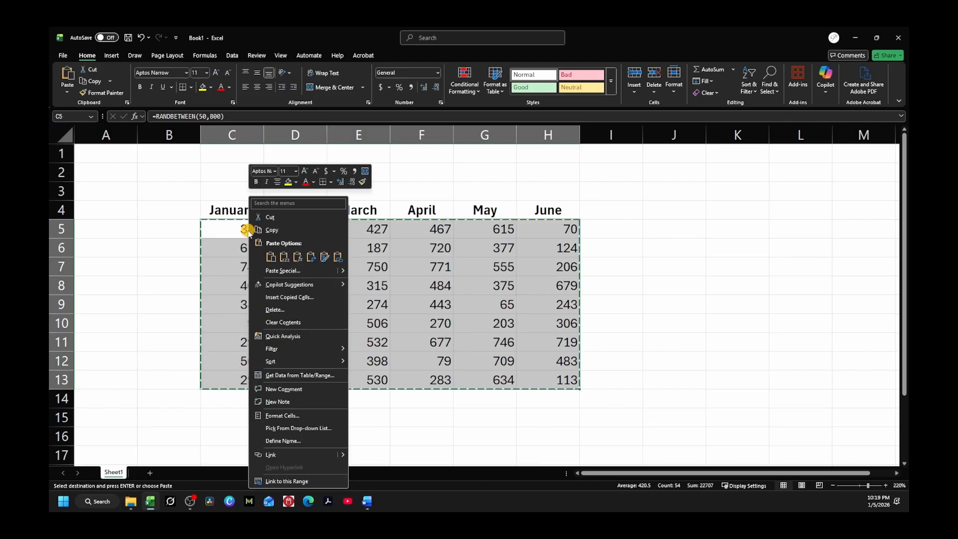
pyautogui.click(284, 257)
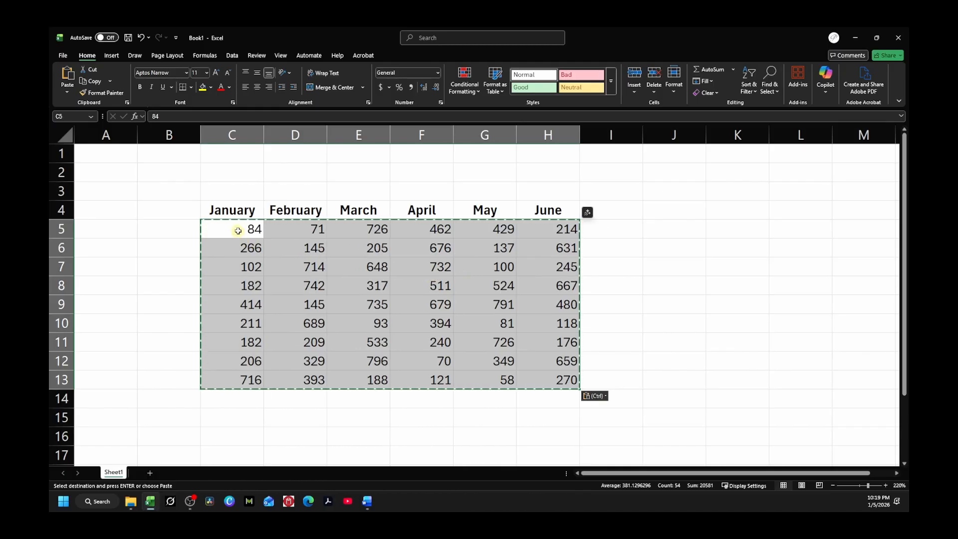
# Inspect individual cells across the number table to check whether they contain fixed values or formulas
pyautogui.click(299, 254)
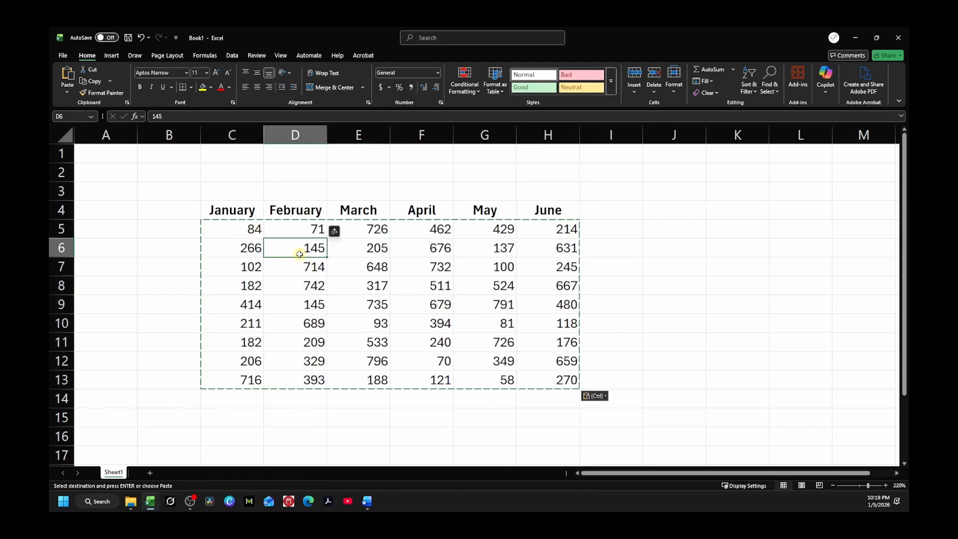
pyautogui.click(237, 229)
pyautogui.click(245, 266)
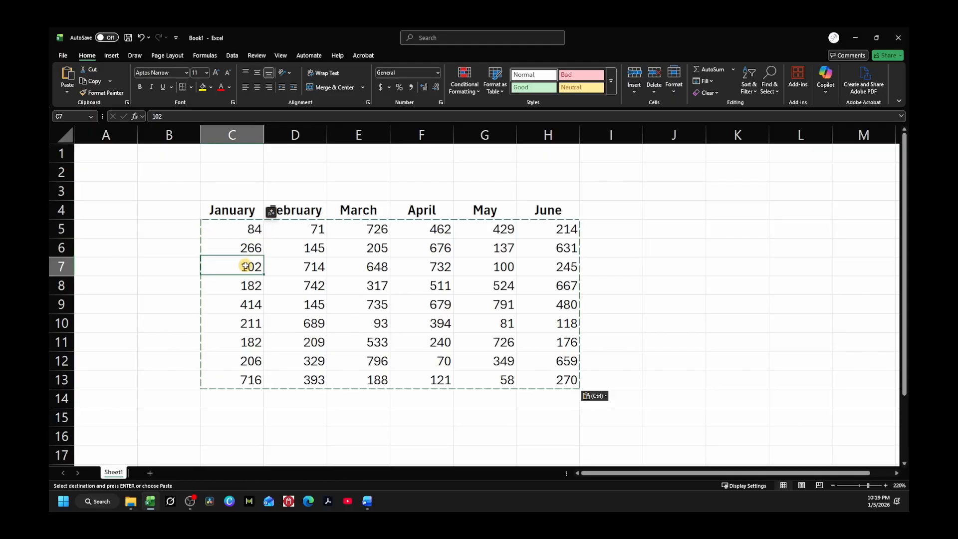
pyautogui.click(332, 284)
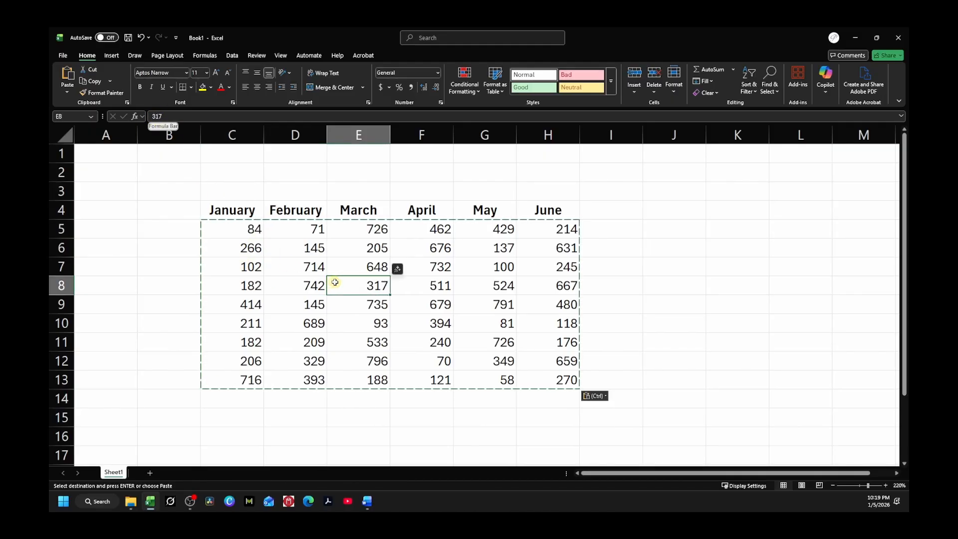
pyautogui.click(422, 286)
pyautogui.click(489, 253)
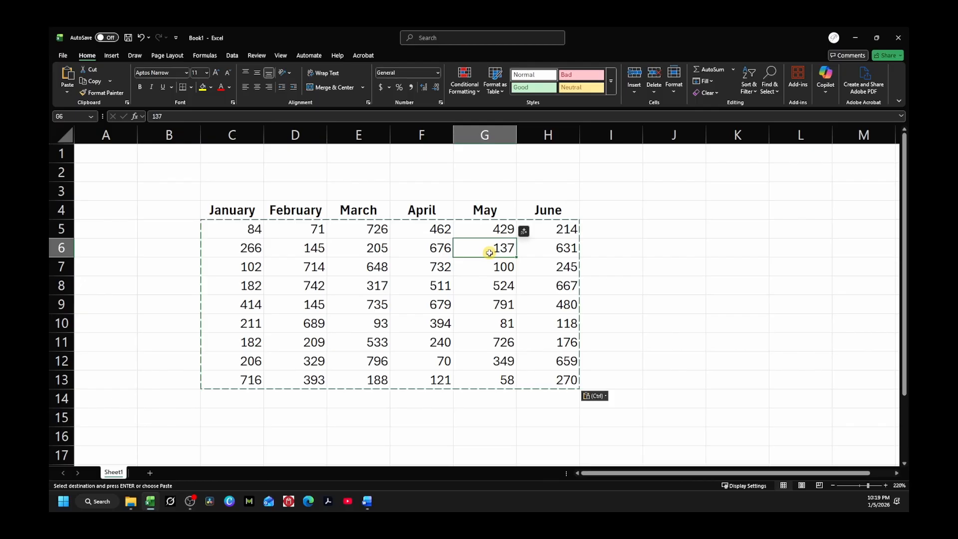
pyautogui.click(488, 323)
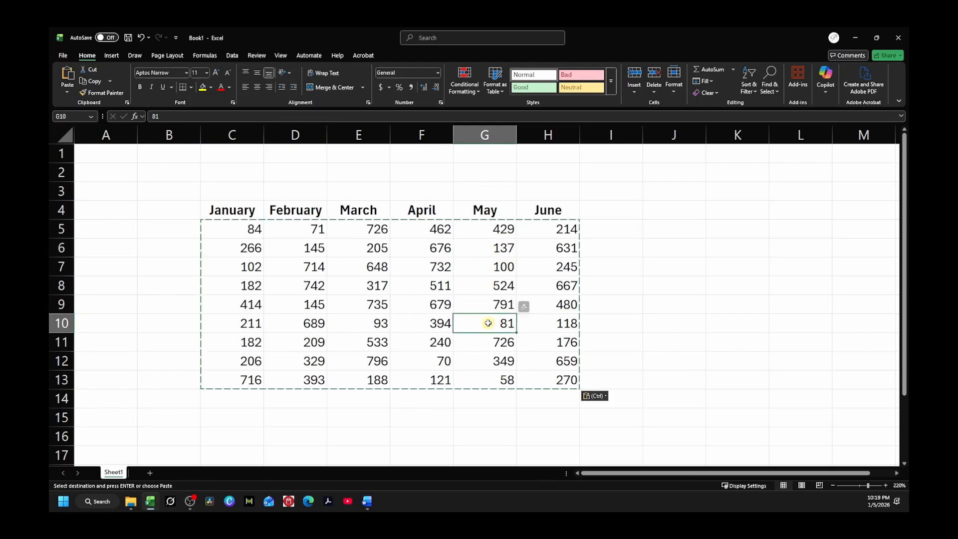
pyautogui.click(407, 289)
pyautogui.click(149, 239)
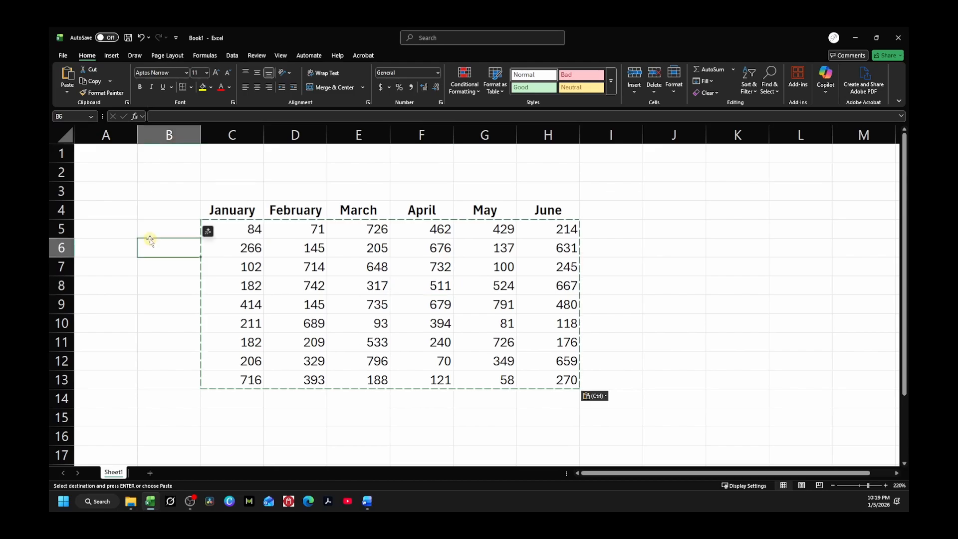
# Check the cell references of individual values in the table, including C5, D7, E6 and G5
pyautogui.doubleClick(149, 228)
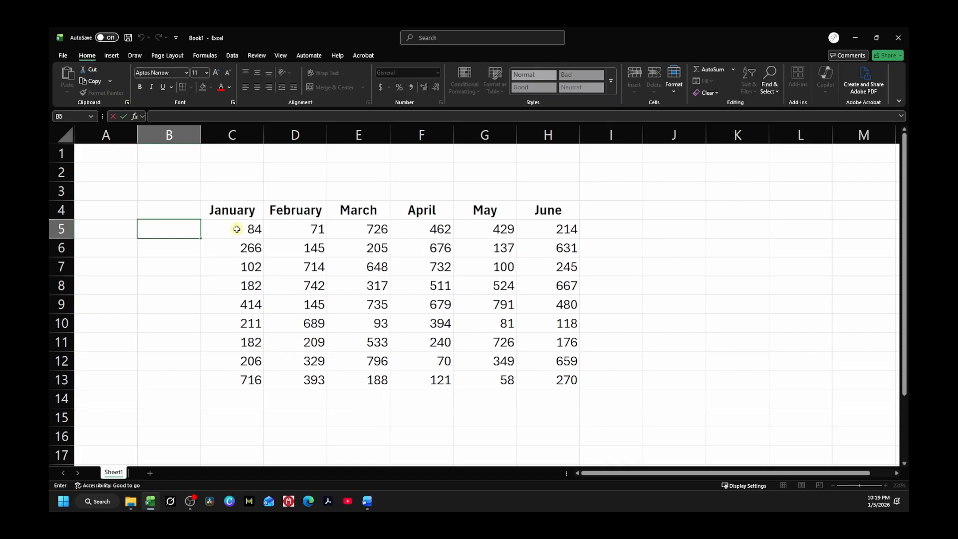
pyautogui.click(236, 229)
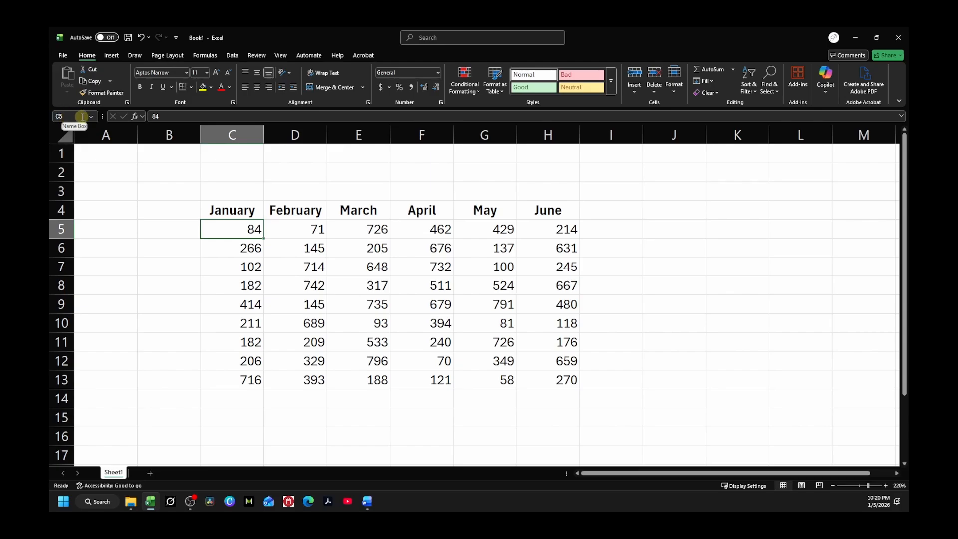
pyautogui.click(306, 267)
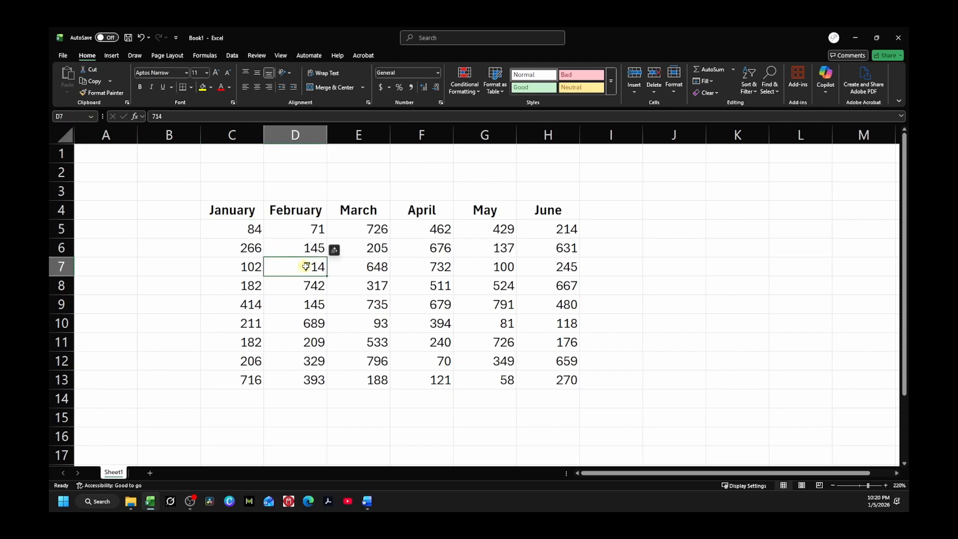
pyautogui.click(375, 247)
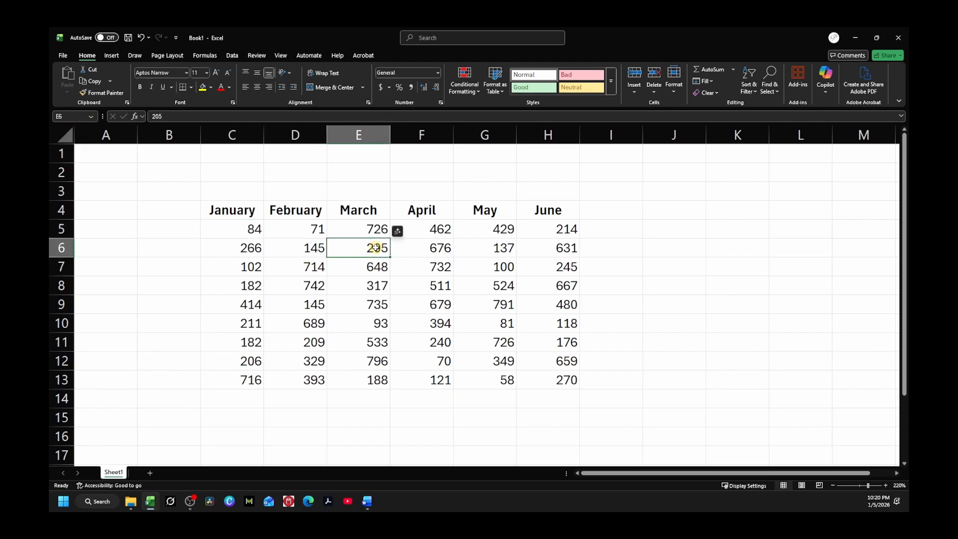
pyautogui.click(466, 229)
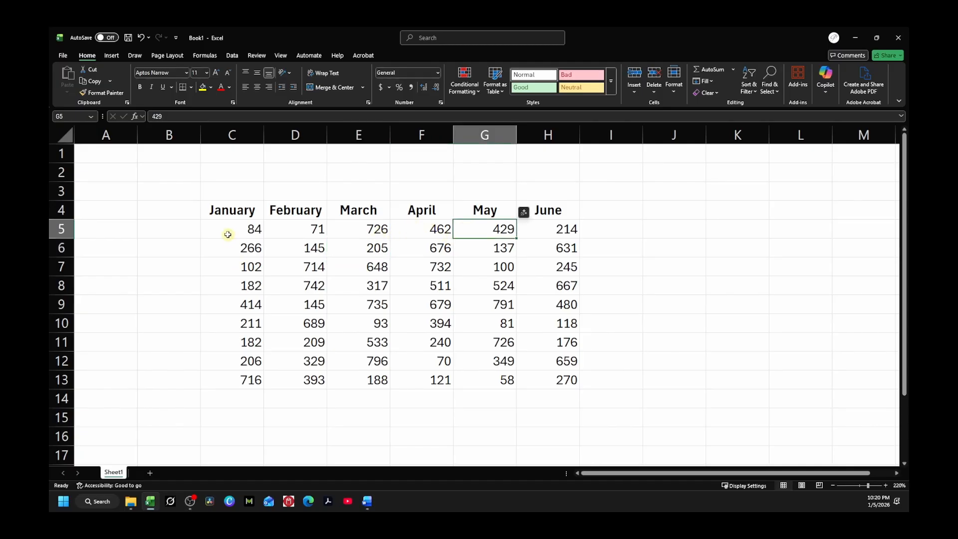
# Write the range reference C5:E13 as text in cell D2 and select the matching January to March values
pyautogui.moveTo(229, 233); pyautogui.dragTo(372, 378)
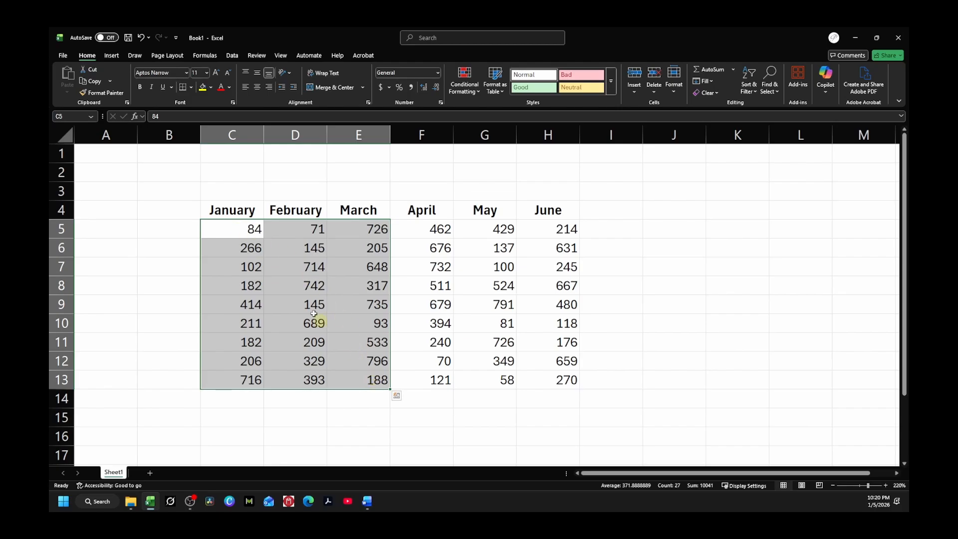
pyautogui.click(286, 173)
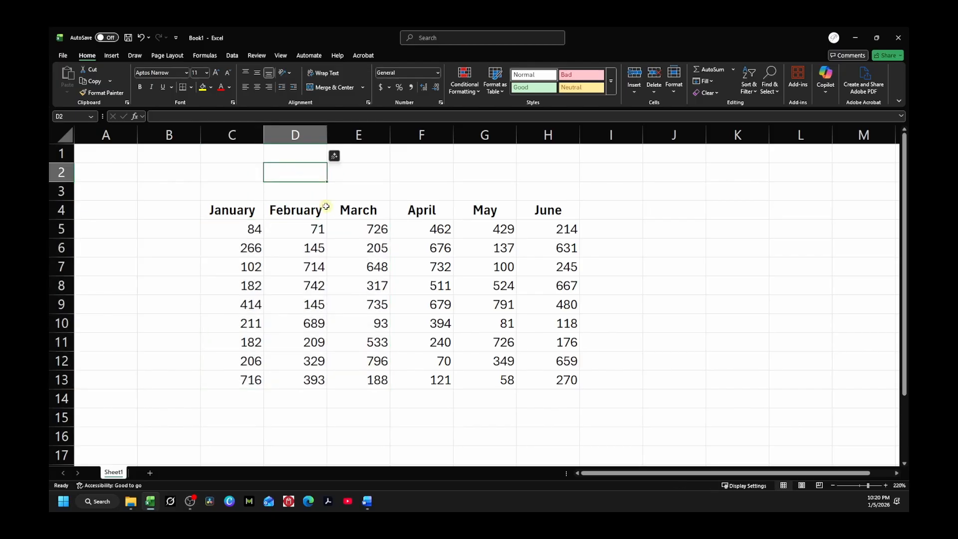
pyautogui.write('C')
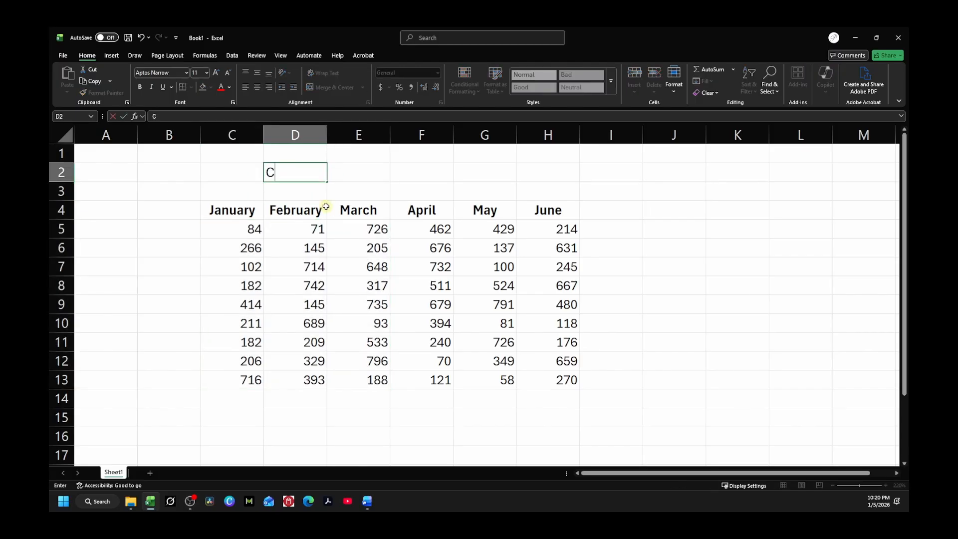
pyautogui.write('5:E13')
pyautogui.click(393, 168)
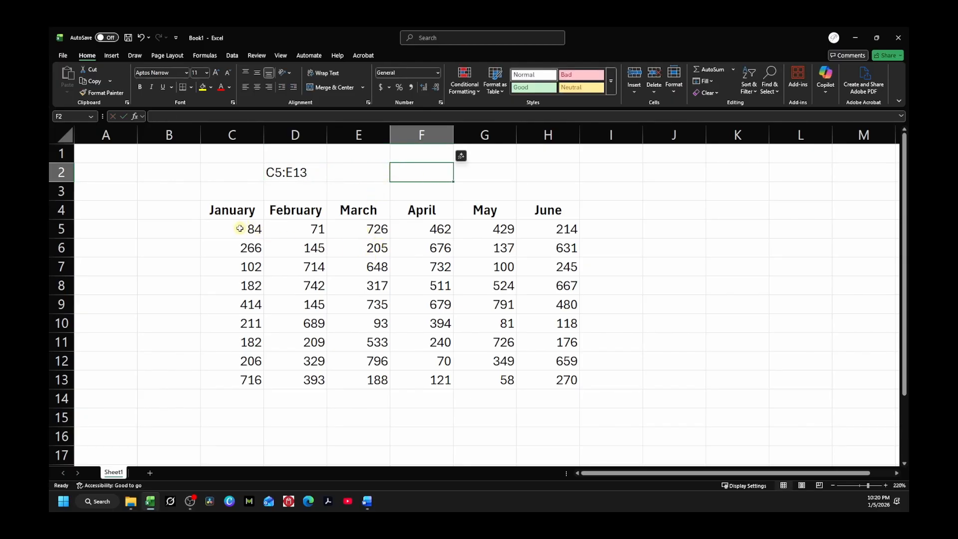
pyautogui.moveTo(240, 228); pyautogui.dragTo(364, 378)
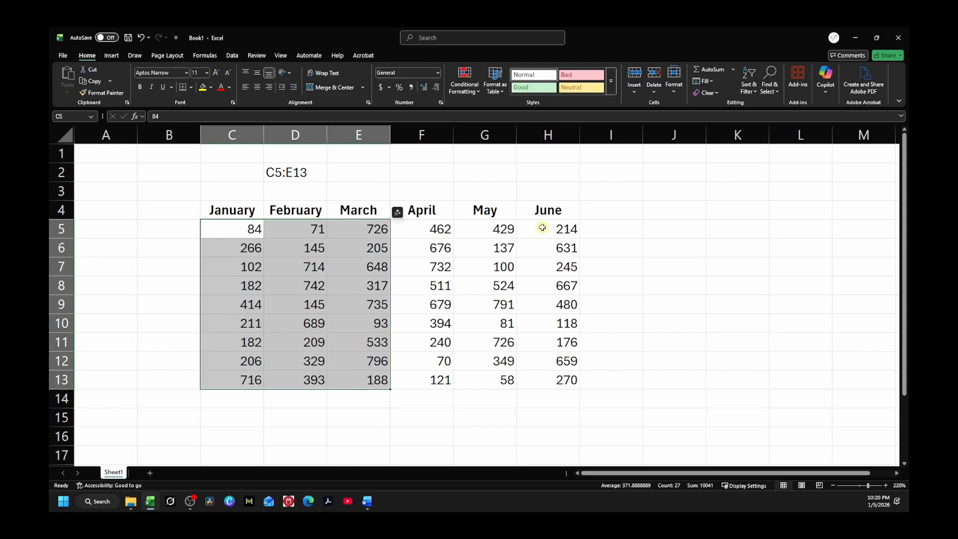
# Extend the reference text in D2 to C5:E13,H5:H13 and select the matching January–March and June values together
pyautogui.moveTo(542, 227); pyautogui.dragTo(564, 378)
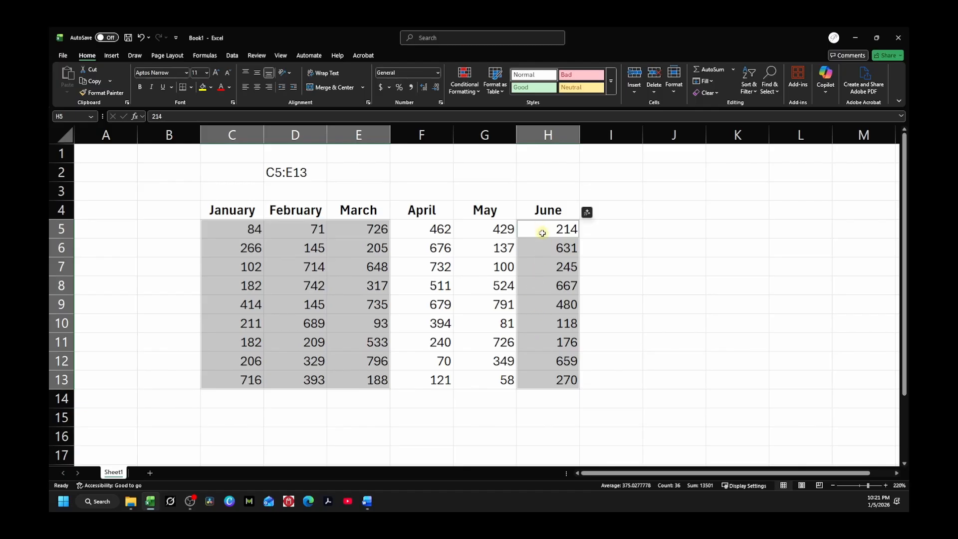
pyautogui.doubleClick(311, 173)
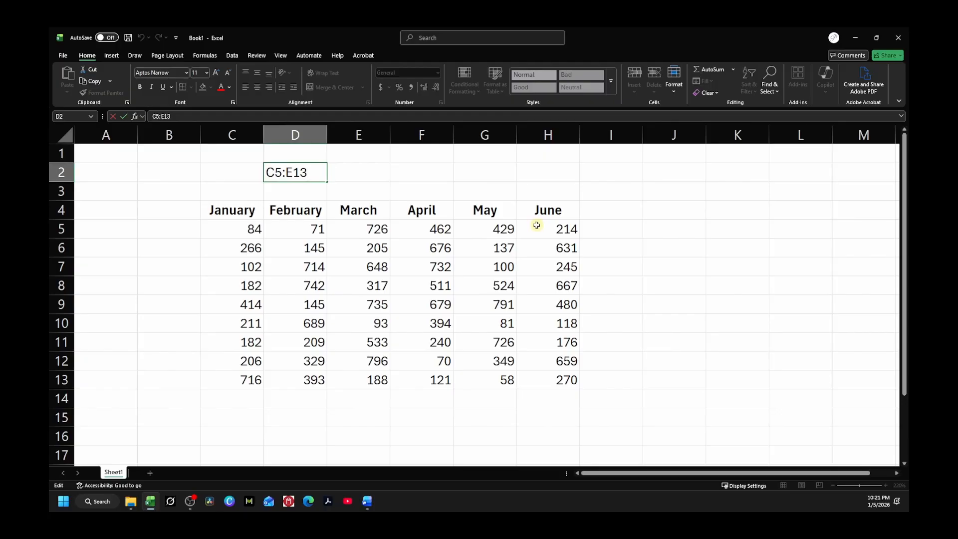
pyautogui.write(',H5:H13')
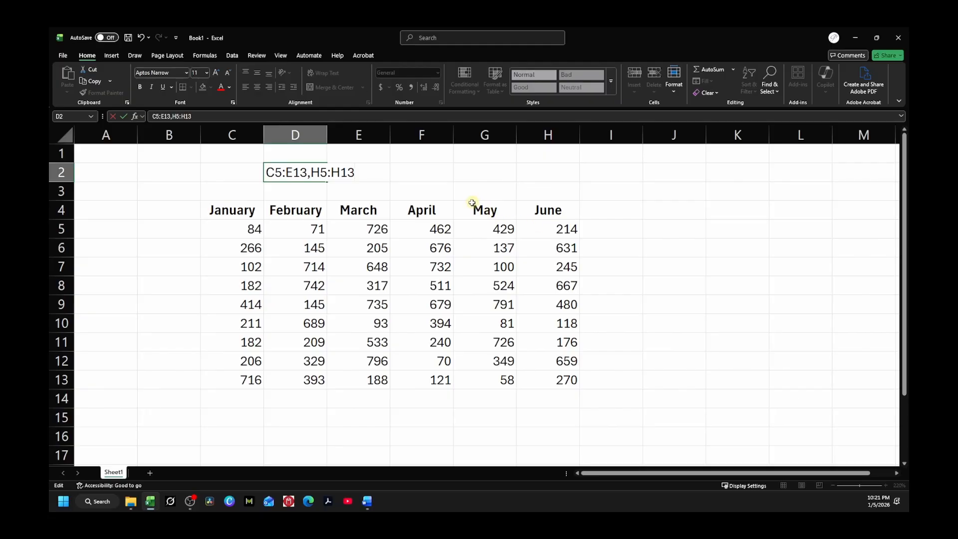
pyautogui.click(408, 185)
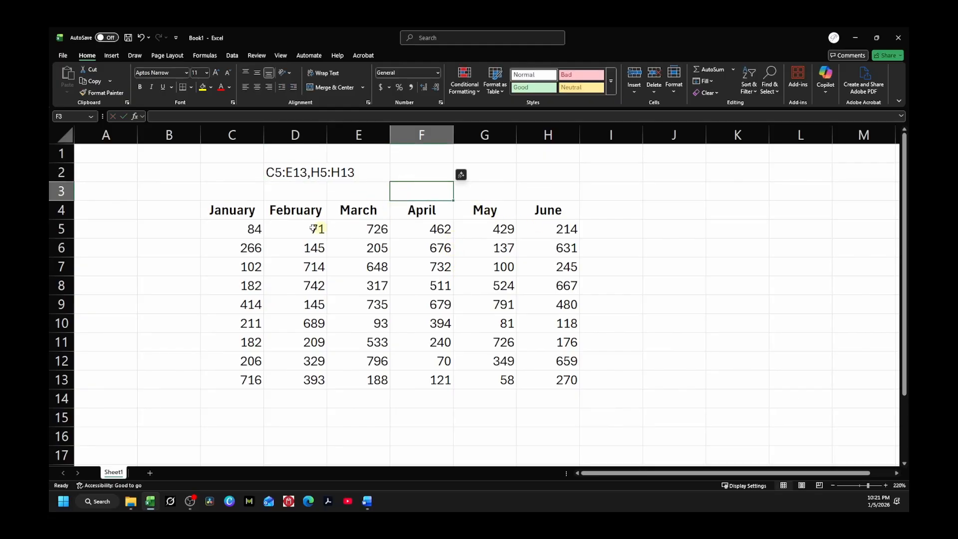
pyautogui.moveTo(241, 224); pyautogui.dragTo(369, 378)
pyautogui.moveTo(556, 229); pyautogui.dragTo(553, 382)
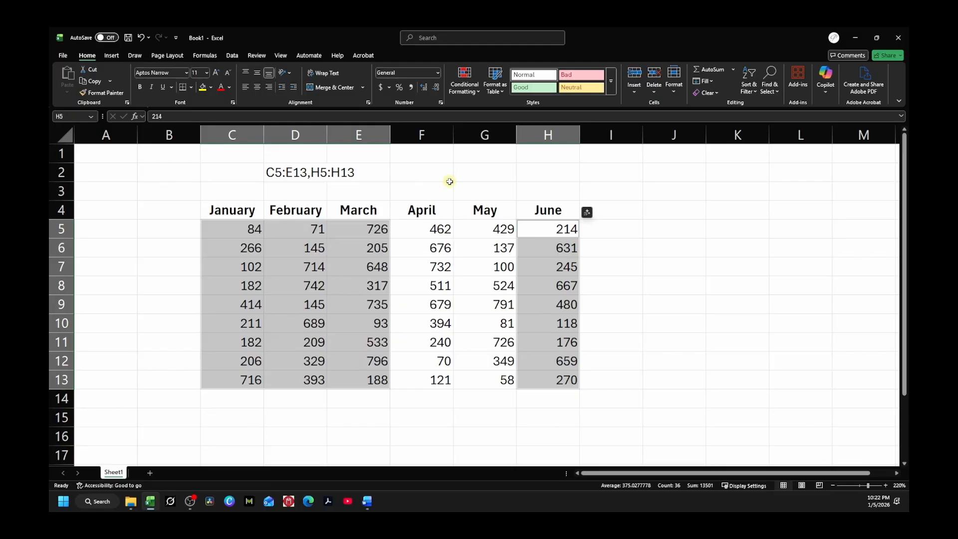
pyautogui.click(498, 175)
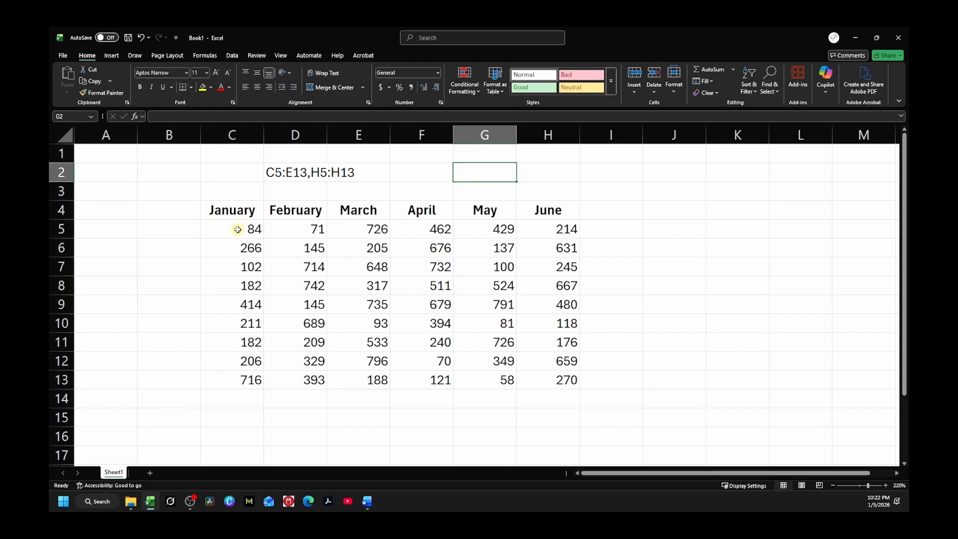
# Name the January values in C5:C13 January_Sales
pyautogui.moveTo(233, 227); pyautogui.dragTo(242, 383)
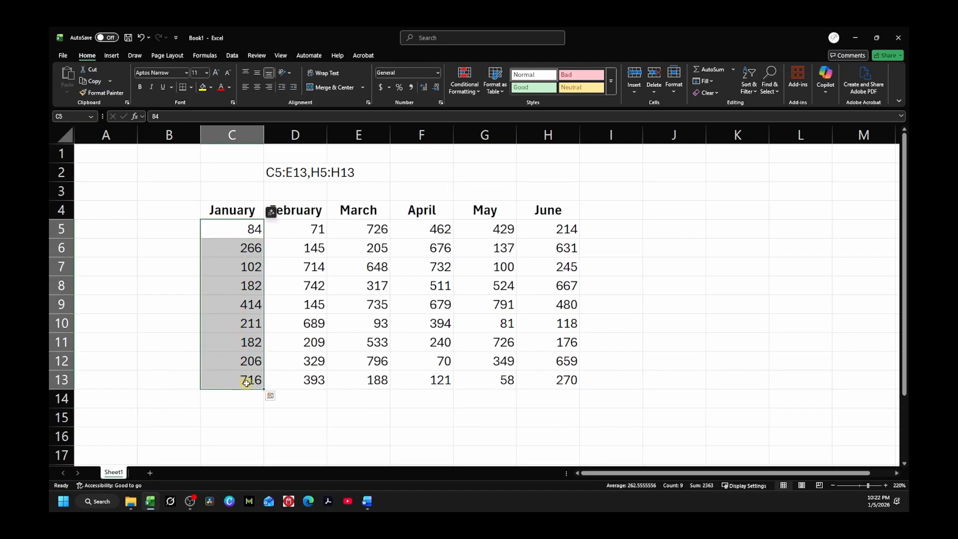
pyautogui.click(74, 116)
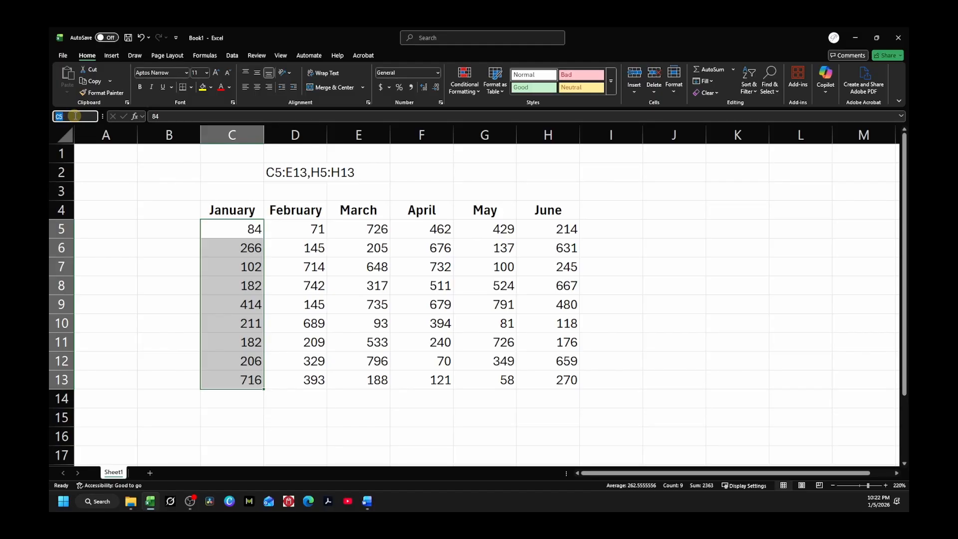
pyautogui.press('BackSpace')
pyautogui.write('ales')
pyautogui.press('Return')
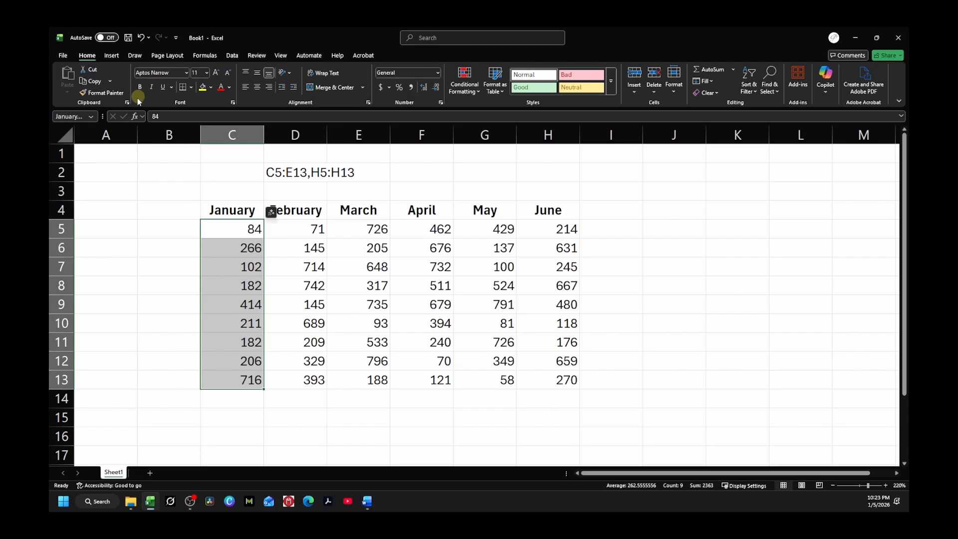
# Compare the reference shown for individual table cells with the one for the full January range C5:C13
pyautogui.click(296, 273)
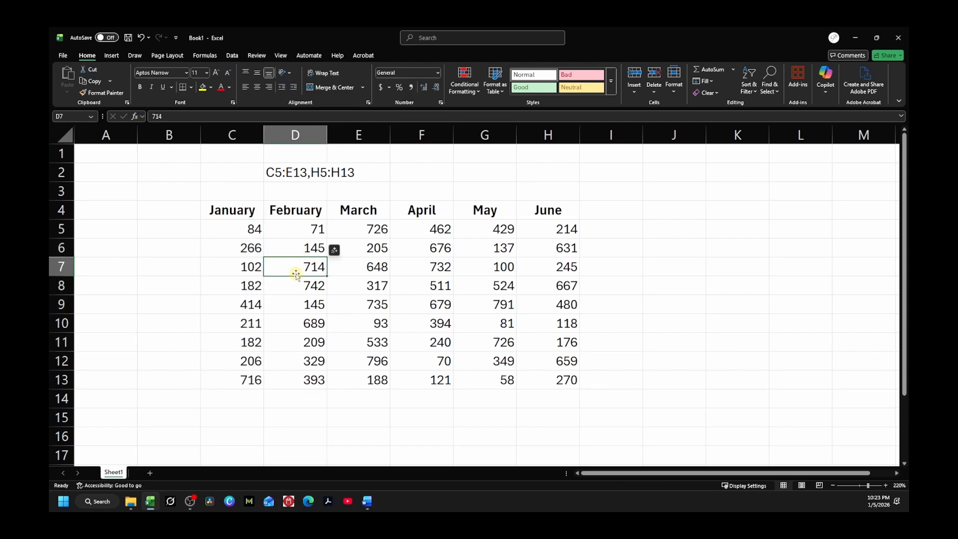
pyautogui.click(240, 266)
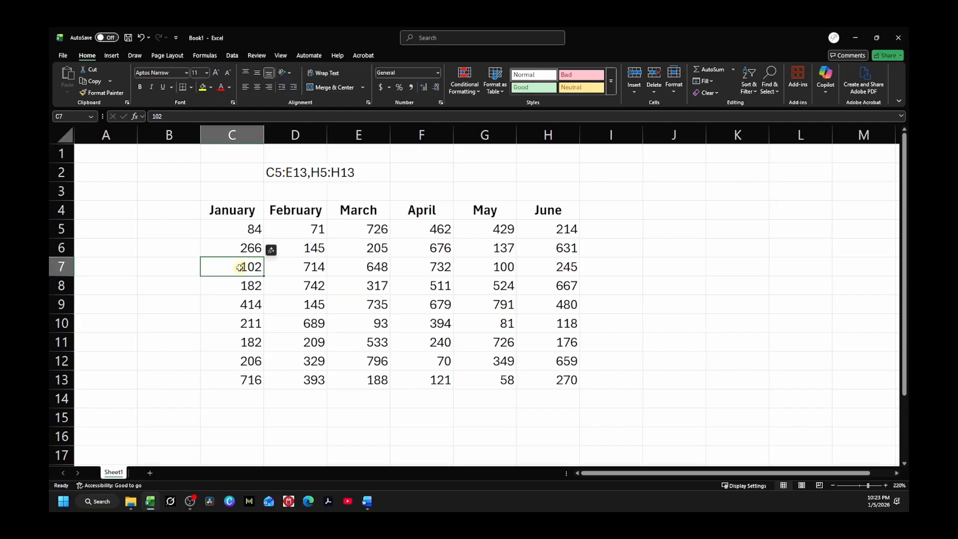
pyautogui.click(220, 303)
pyautogui.click(219, 340)
pyautogui.click(222, 263)
pyautogui.click(239, 250)
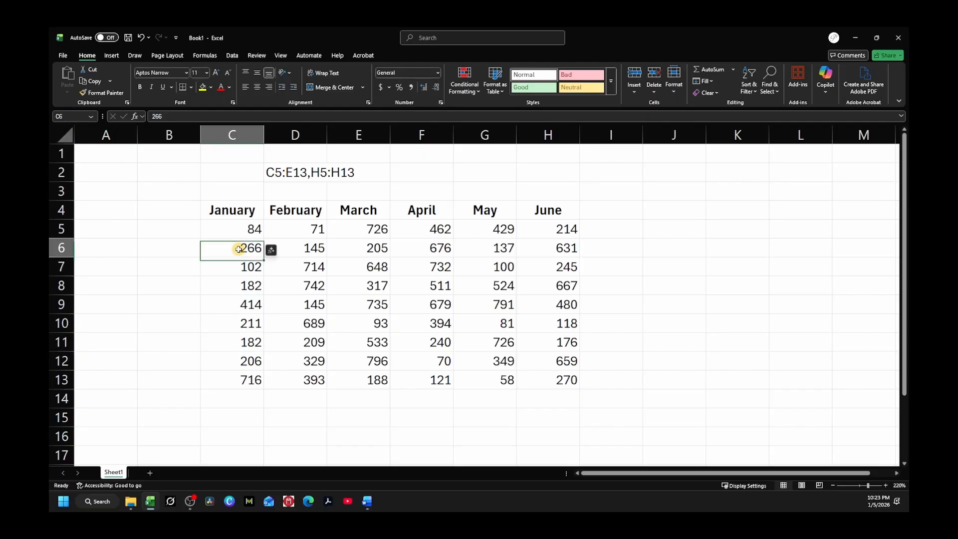
pyautogui.moveTo(232, 227); pyautogui.dragTo(245, 380)
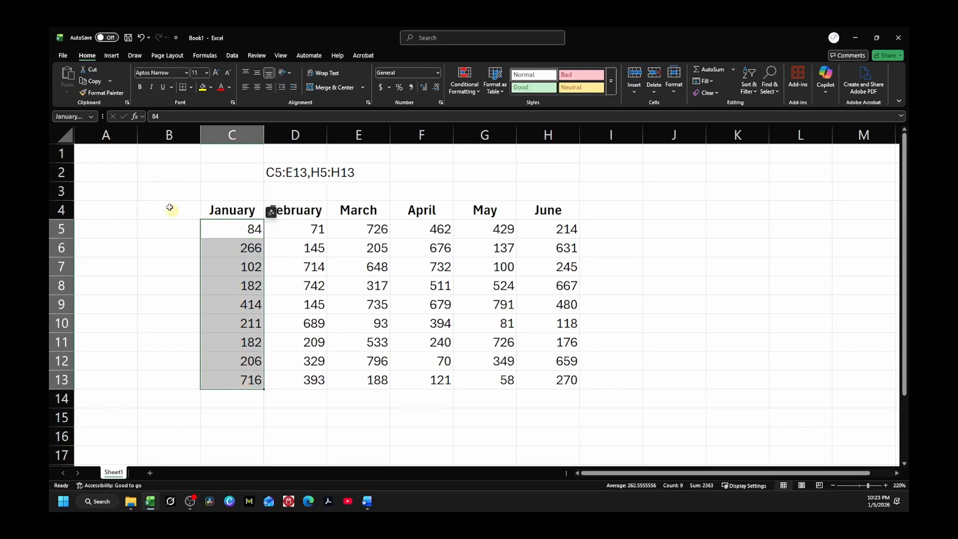
# Review the list of defined names and jump from a cell outside the range to January_Sales
pyautogui.click(92, 117)
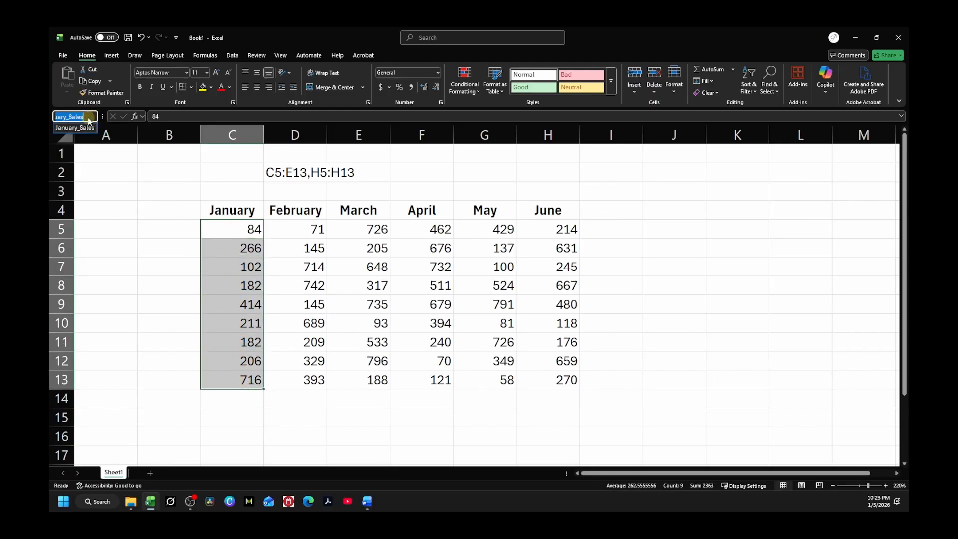
pyautogui.press('Escape')
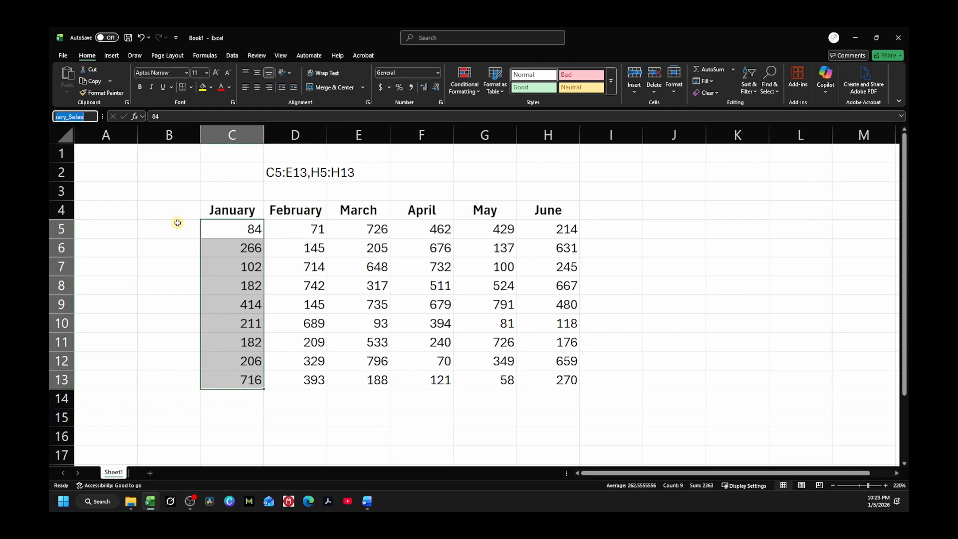
pyautogui.click(338, 247)
pyautogui.click(92, 117)
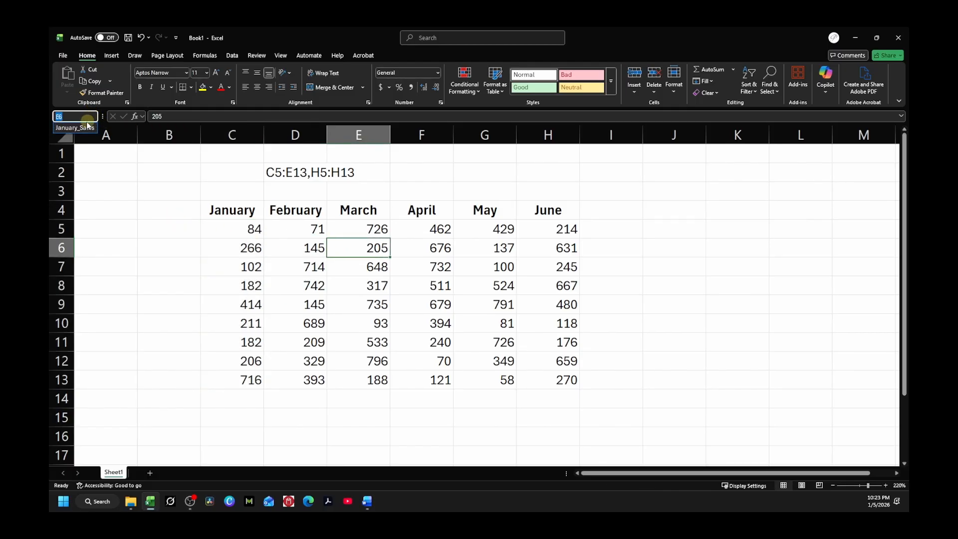
pyautogui.click(81, 129)
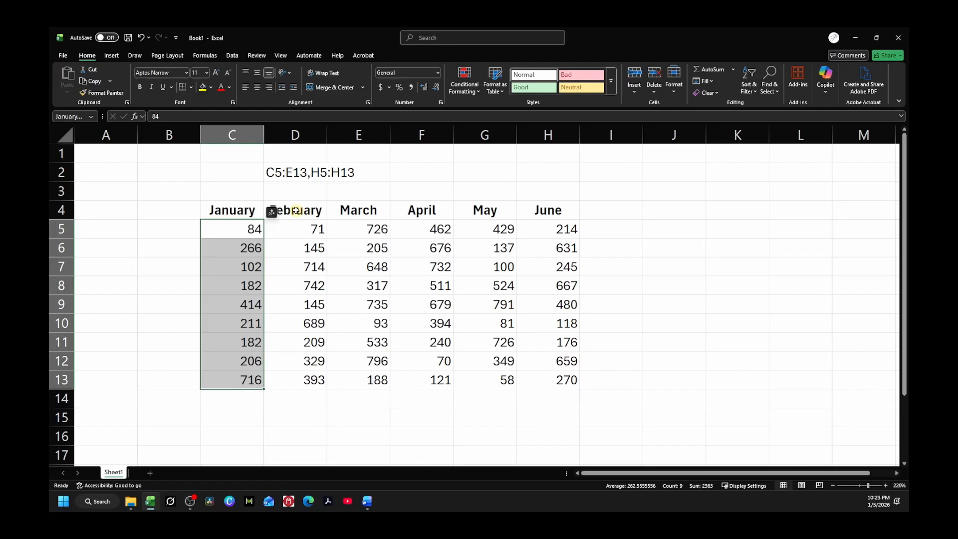
# Create named ranges for February through June from the selection D4:H13, using the top row as names
pyautogui.click(206, 55)
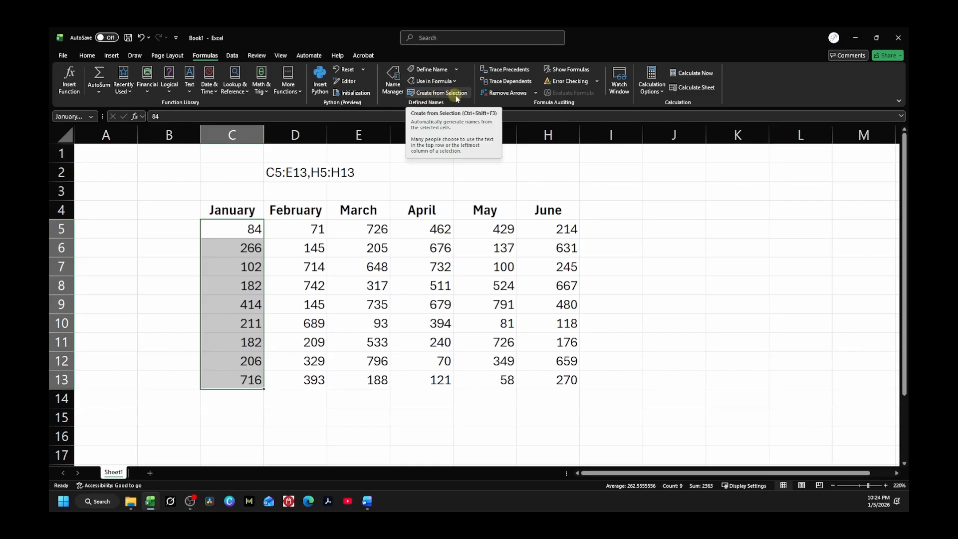
pyautogui.click(400, 248)
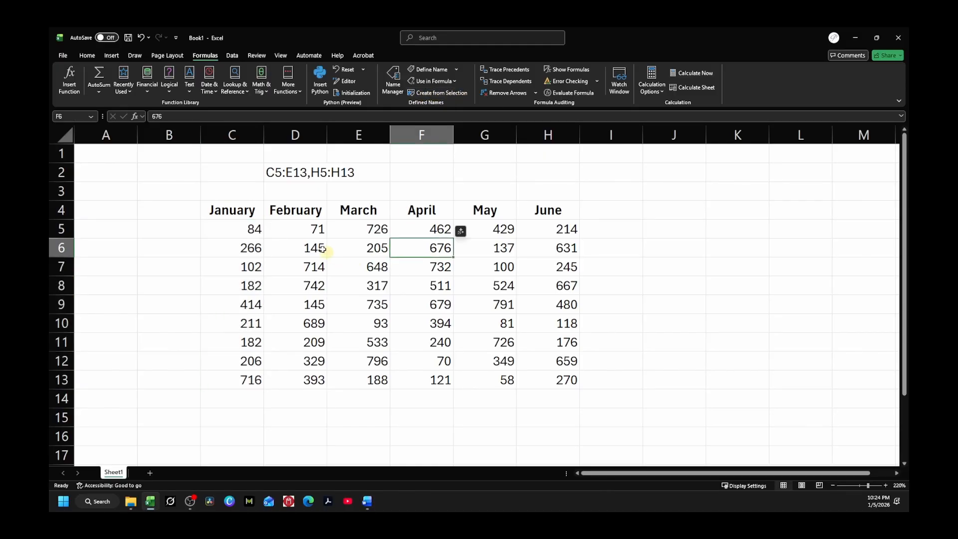
pyautogui.moveTo(282, 207); pyautogui.dragTo(556, 378)
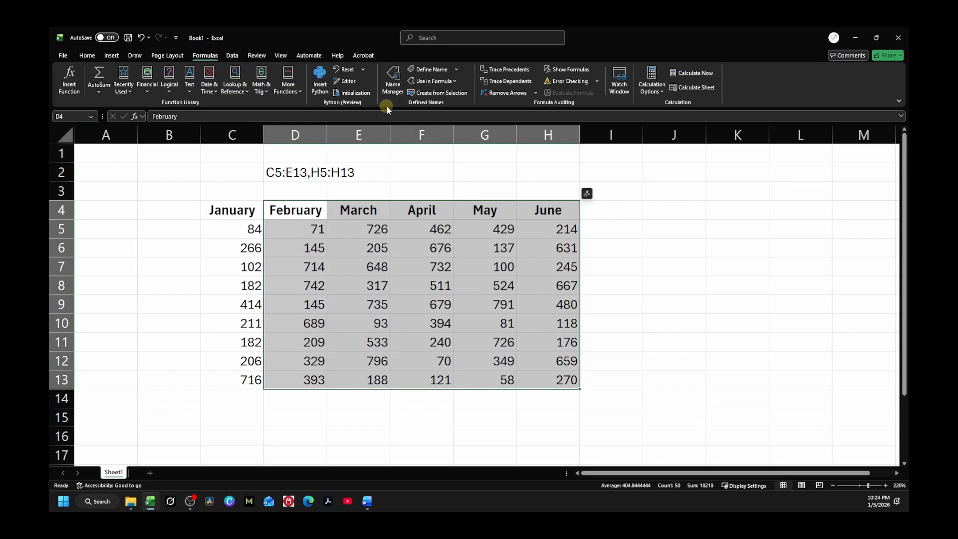
pyautogui.click(435, 94)
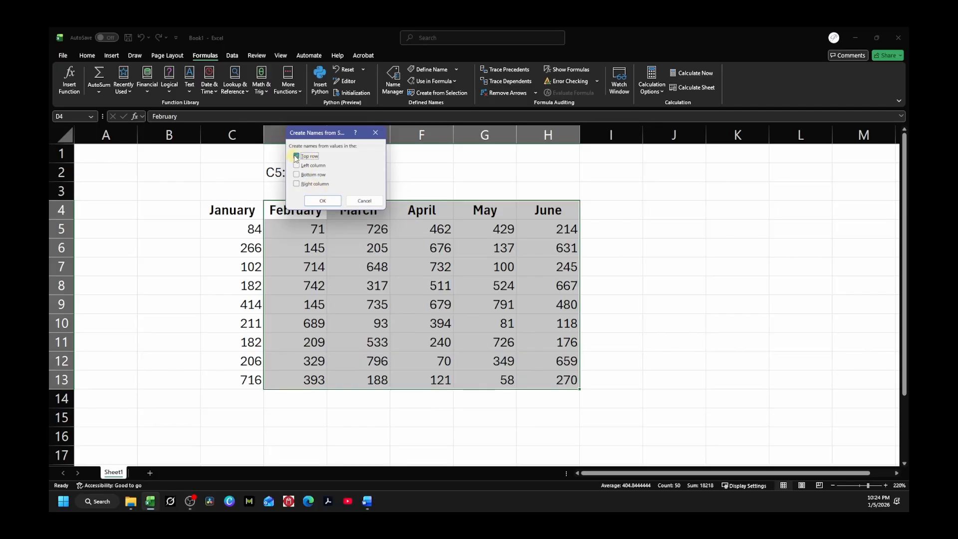
pyautogui.click(319, 201)
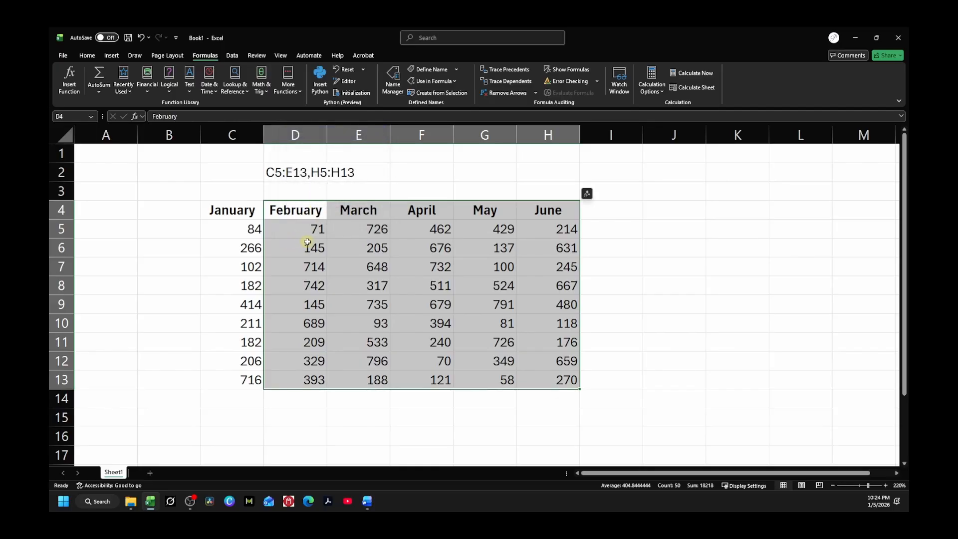
# Check the new month names by selecting the February values and jumping to the June named range
pyautogui.click(369, 250)
pyautogui.moveTo(298, 229); pyautogui.dragTo(304, 377)
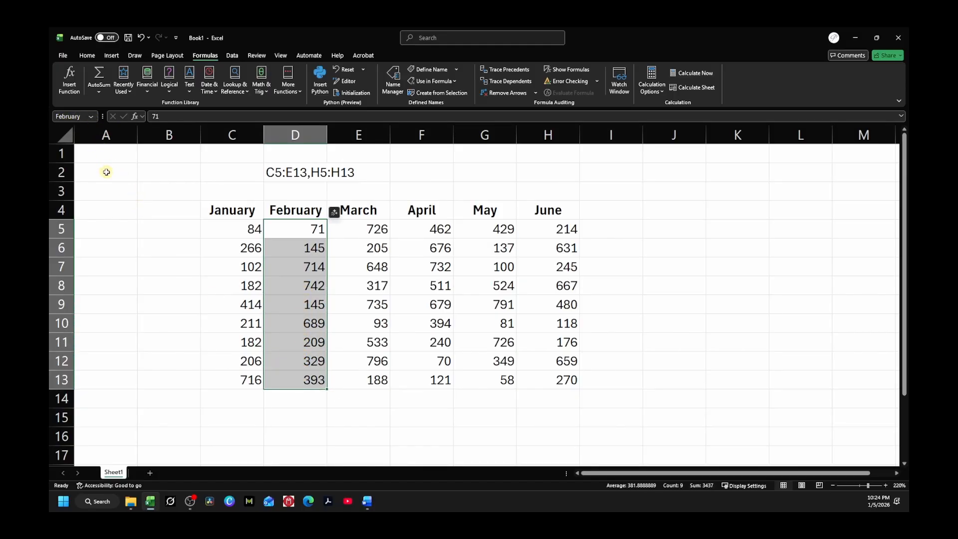
pyautogui.click(91, 116)
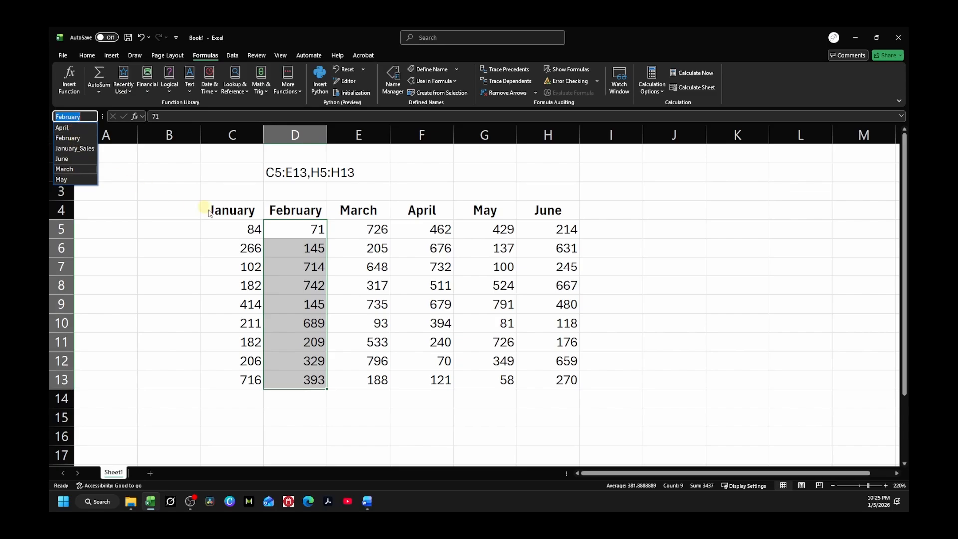
pyautogui.click(68, 160)
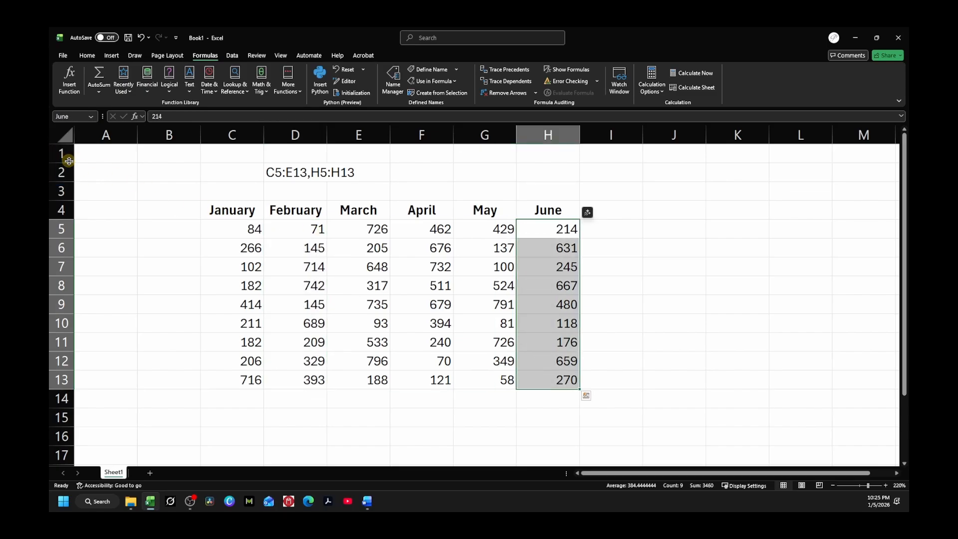
pyautogui.click(91, 116)
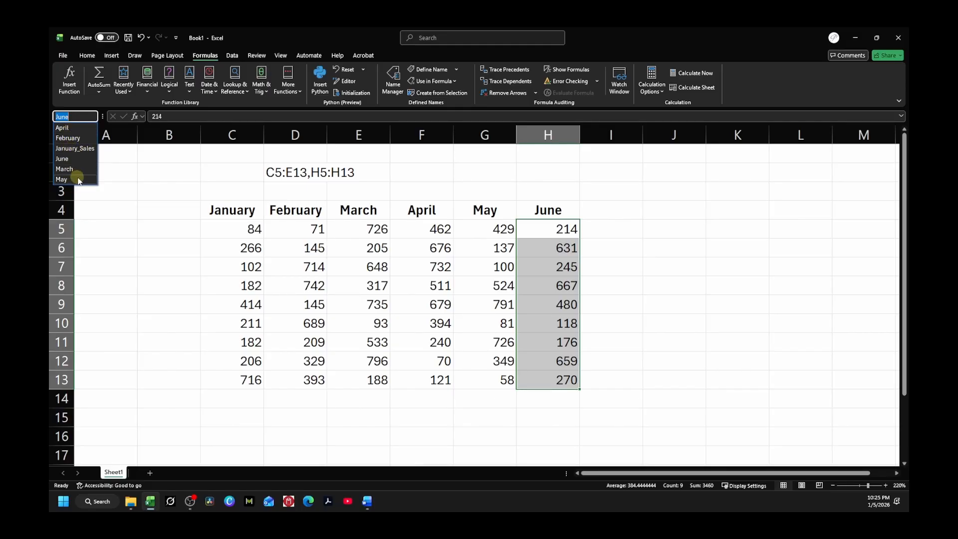
pyautogui.press('Escape')
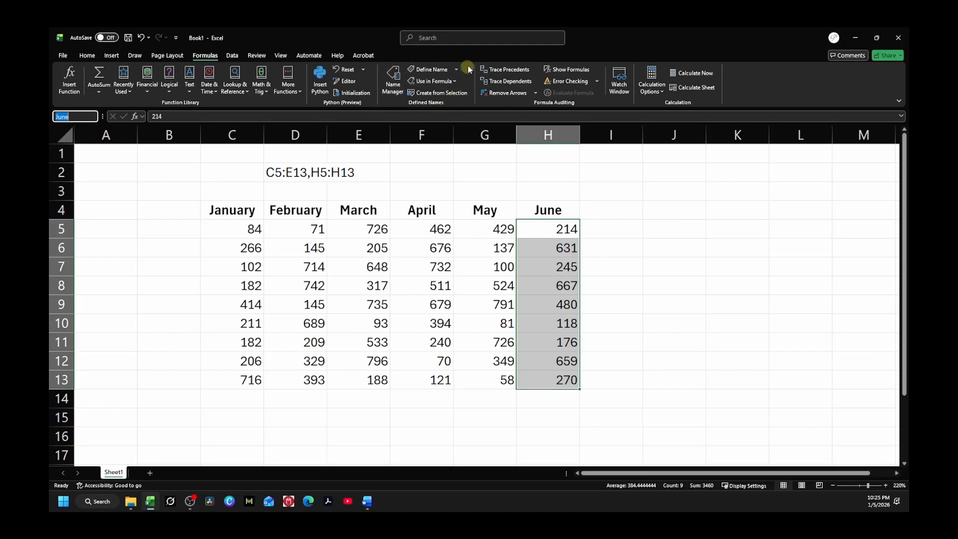
# Open the Name Manager, enlarge its window and widen the Value column to show the full contents of each name
pyautogui.click(393, 91)
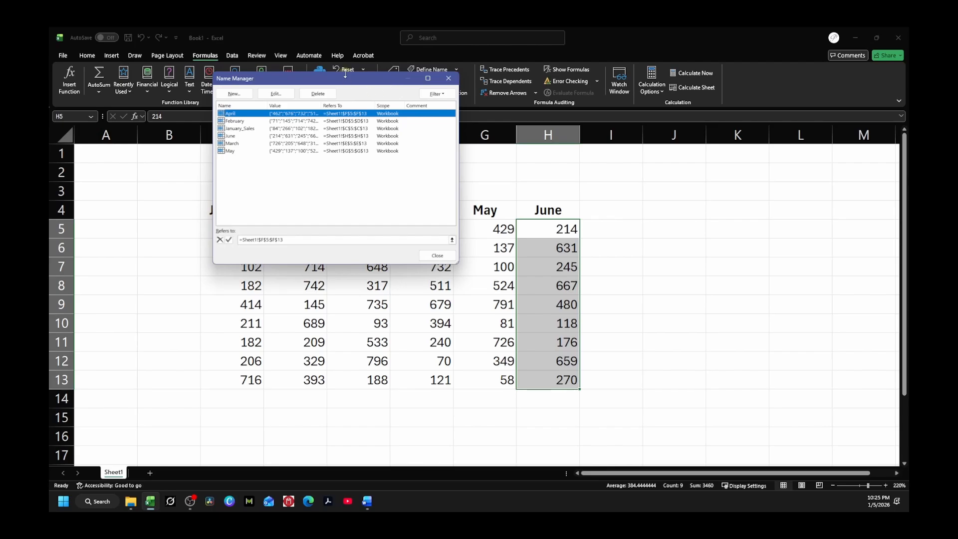
pyautogui.moveTo(342, 78); pyautogui.dragTo(408, 78)
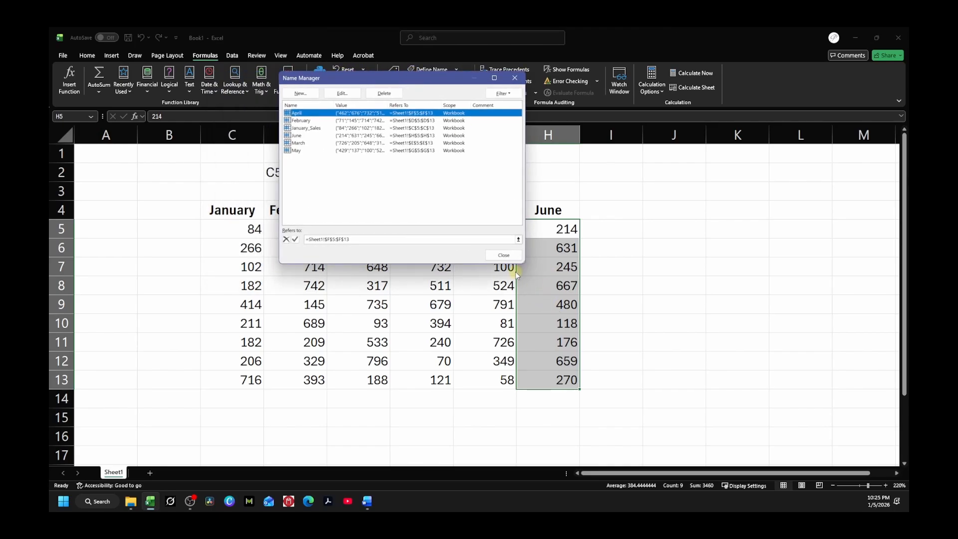
pyautogui.moveTo(524, 261); pyautogui.dragTo(673, 328)
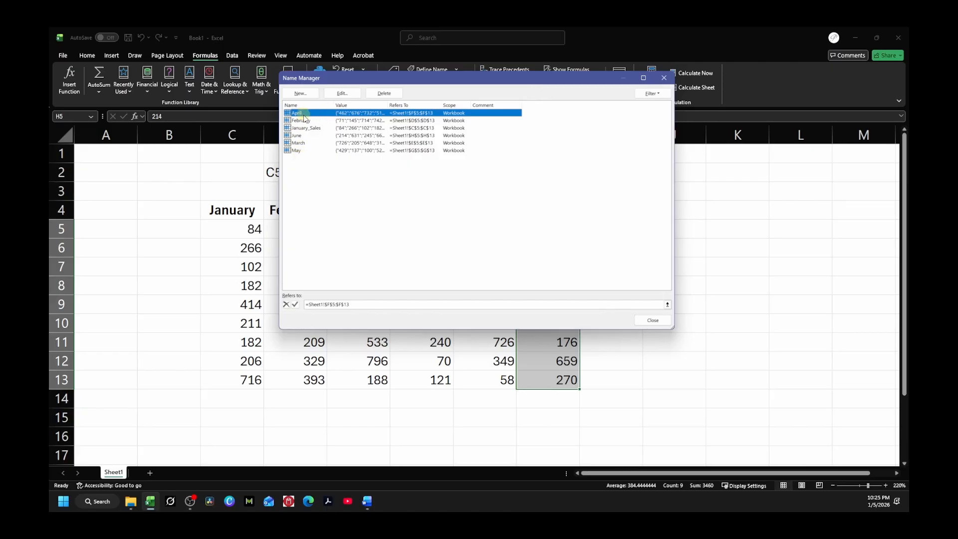
pyautogui.moveTo(390, 104); pyautogui.dragTo(468, 105)
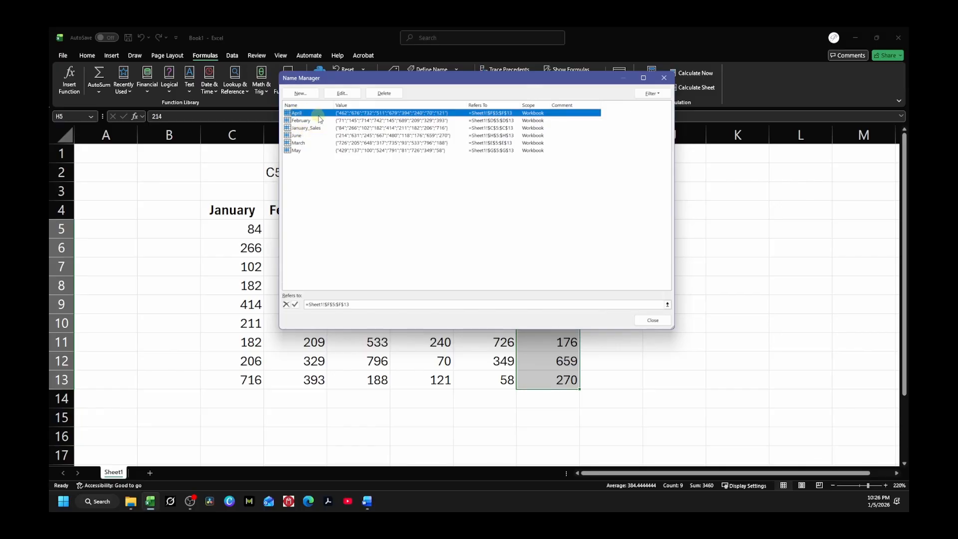
# Rename the April named range as April_Sales
pyautogui.click(346, 93)
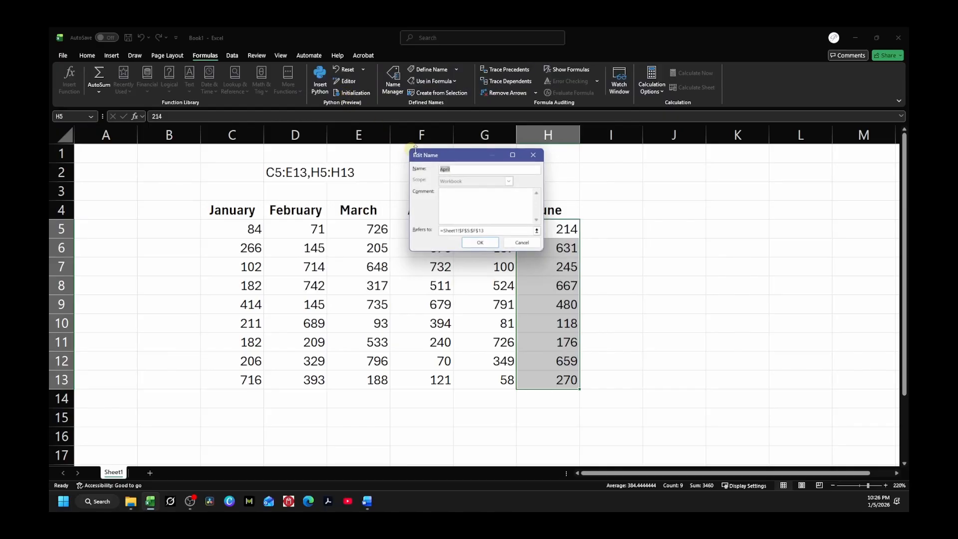
pyautogui.click(458, 170)
pyautogui.write('_Sales')
pyautogui.click(486, 244)
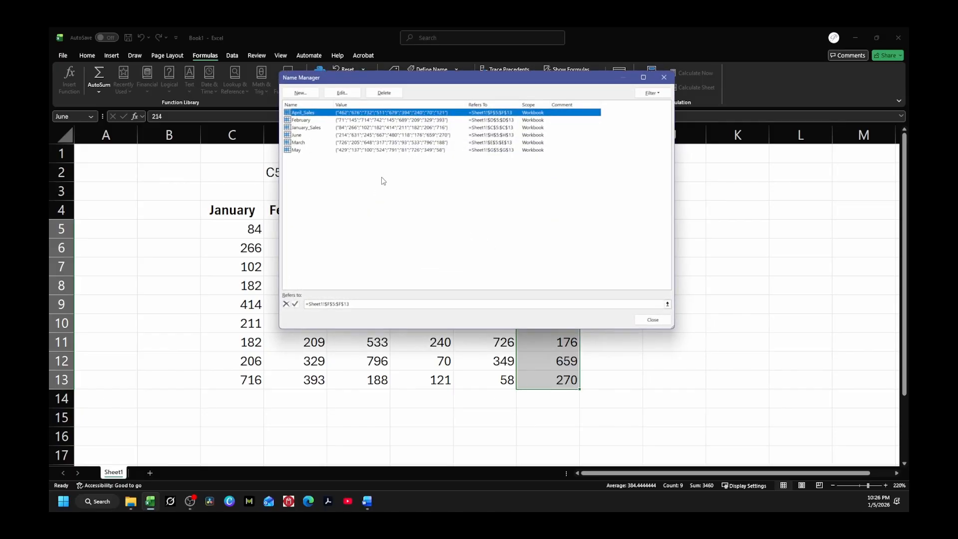
# Rename the February named range as February_Sales
pyautogui.click(303, 120)
pyautogui.click(341, 93)
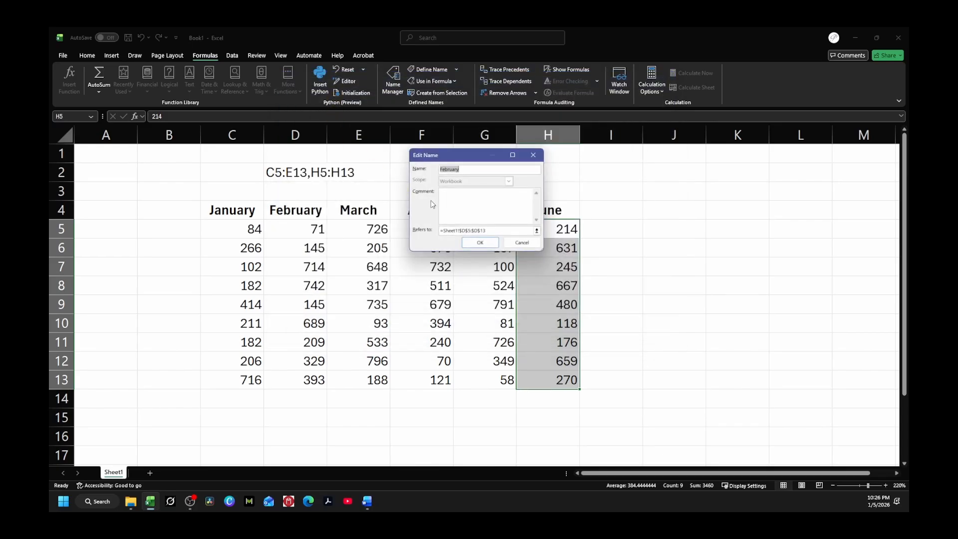
pyautogui.click(465, 171)
pyautogui.click(482, 242)
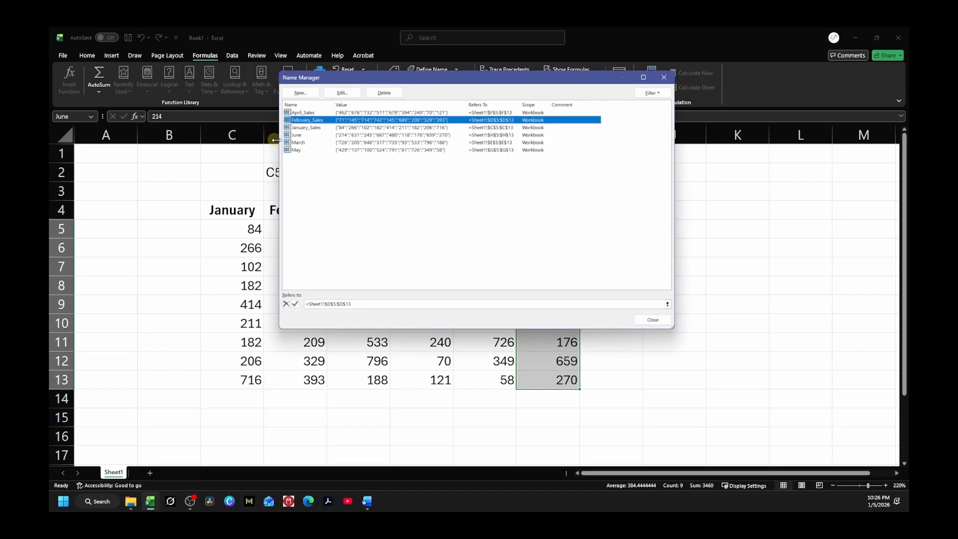
# Delete the June named range and close the Name Manager
pyautogui.click(306, 136)
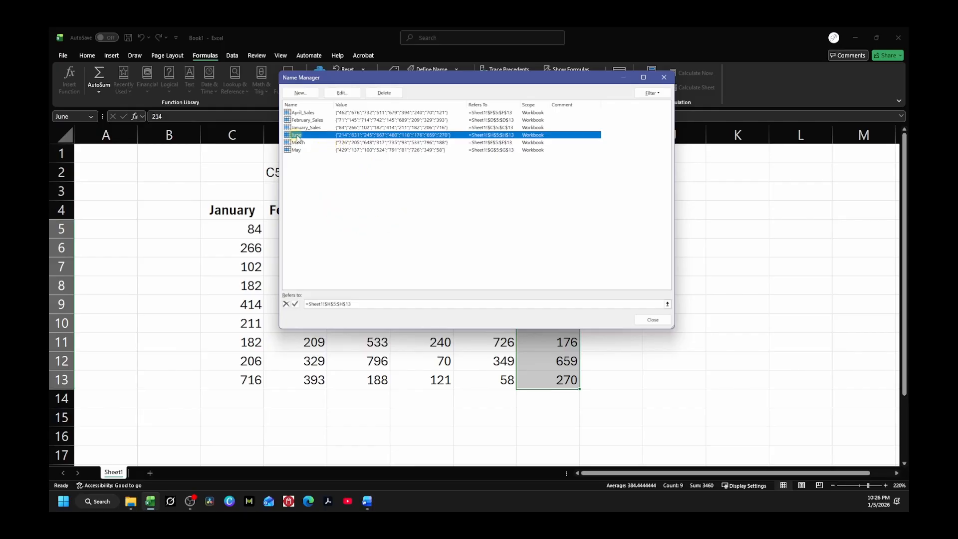
pyautogui.click(384, 93)
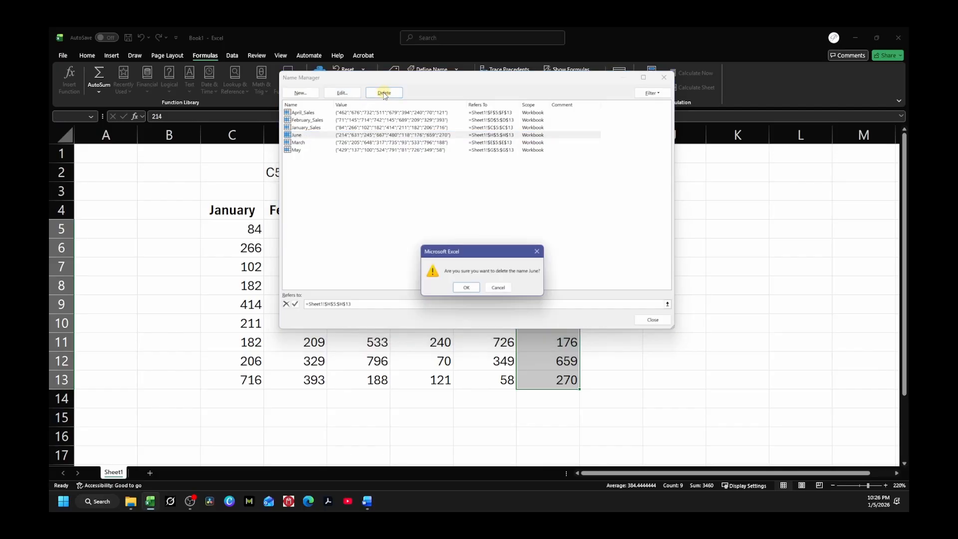
pyautogui.click(465, 288)
pyautogui.click(653, 320)
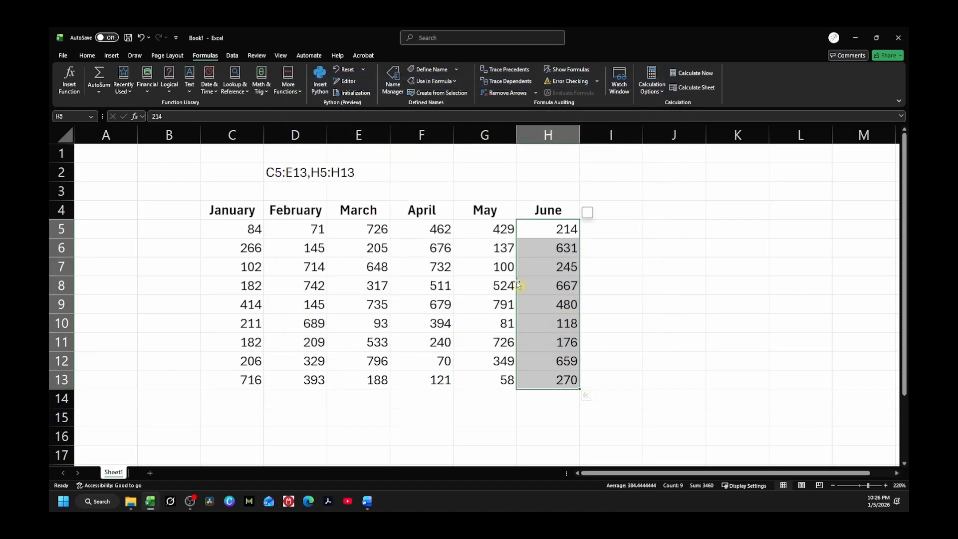
# Check the remaining names by selecting the June and May values and jumping to the April_Sales range
pyautogui.moveTo(539, 229); pyautogui.dragTo(518, 380)
pyautogui.moveTo(486, 227); pyautogui.dragTo(496, 369)
pyautogui.click(92, 116)
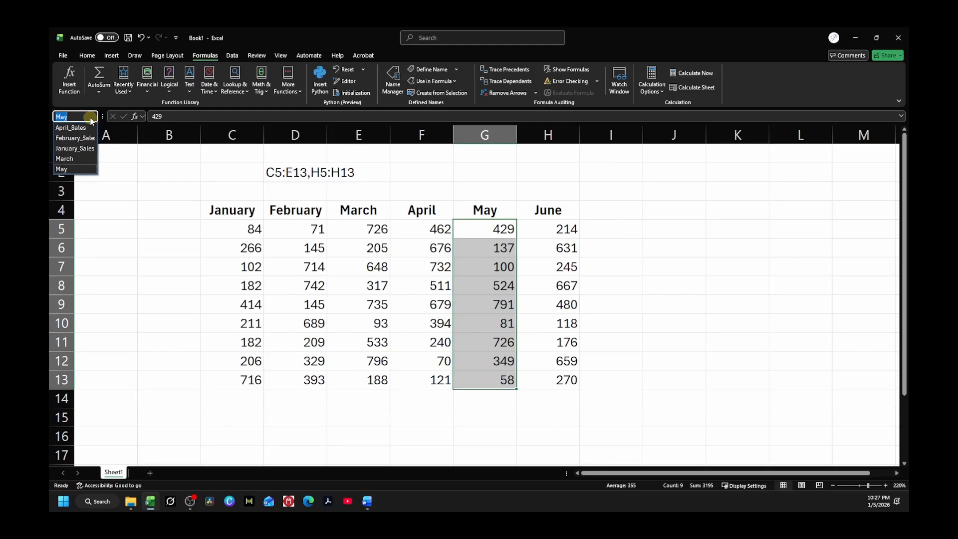
pyautogui.click(70, 127)
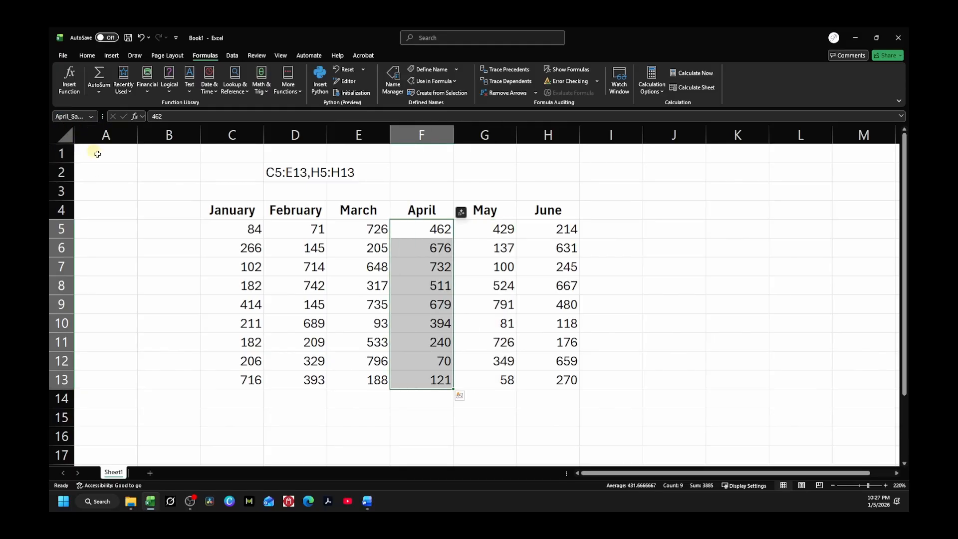
# Define the June values in H5:H13 as a named range called June_Sales
pyautogui.moveTo(544, 228); pyautogui.dragTo(558, 380)
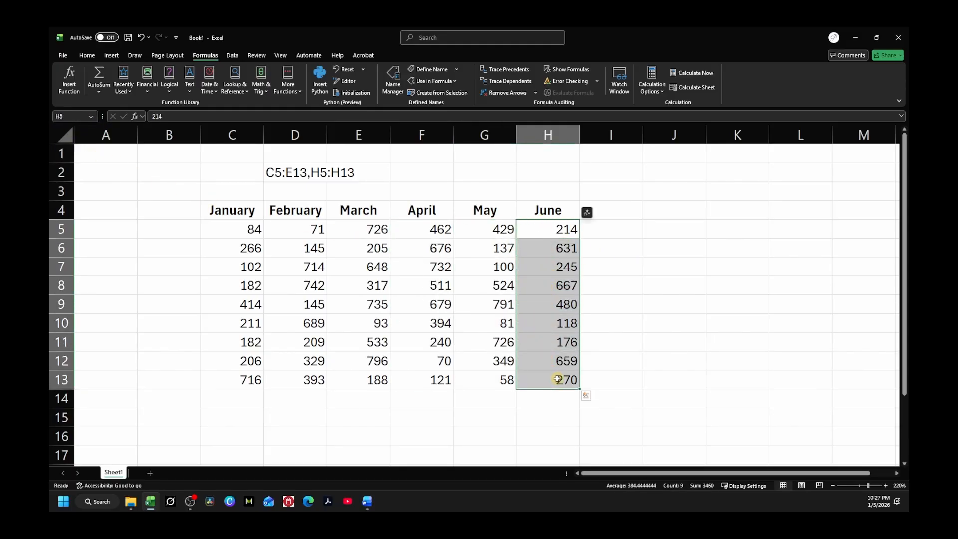
pyautogui.click(76, 116)
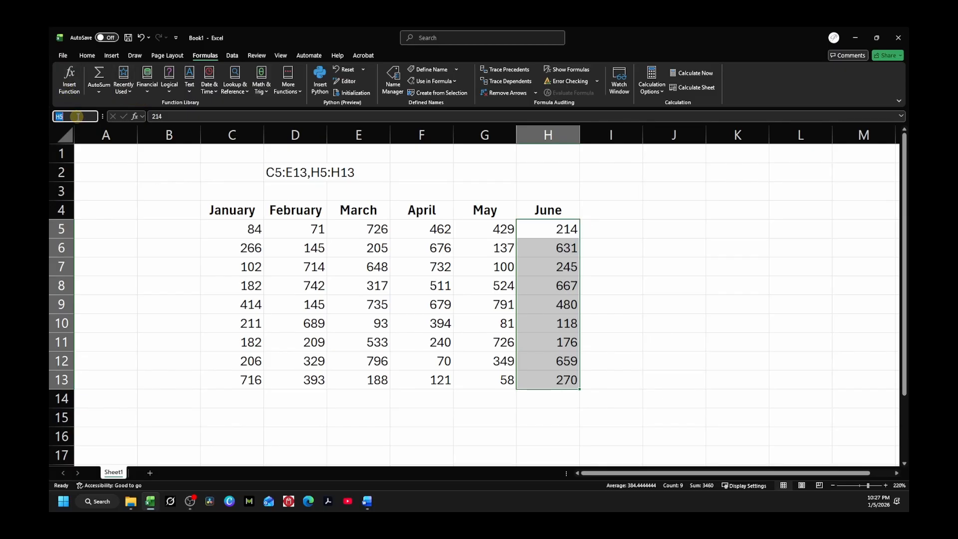
pyautogui.write('J')
pyautogui.write('une_Sales')
pyautogui.press('Return')
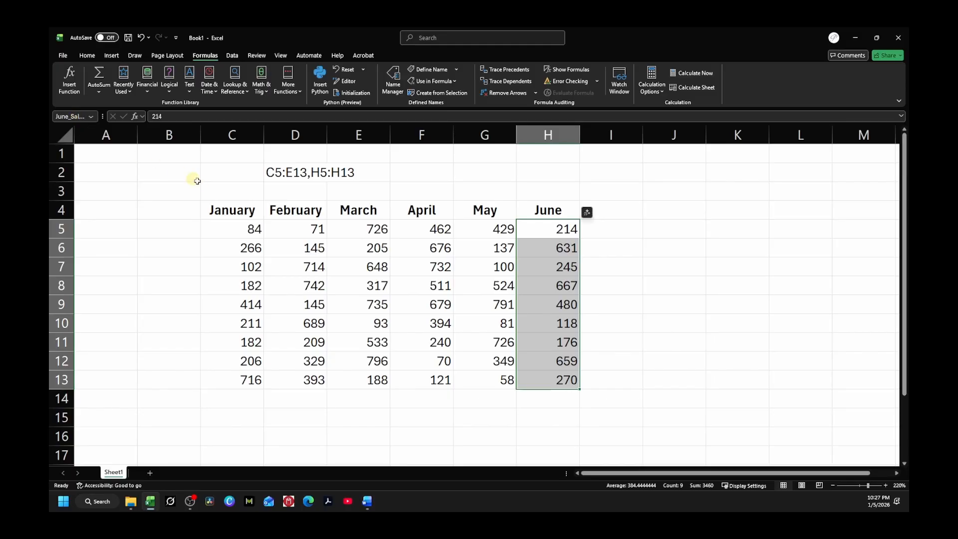
# Review the workbook's list of defined names from cells outside the named selections
pyautogui.click(493, 317)
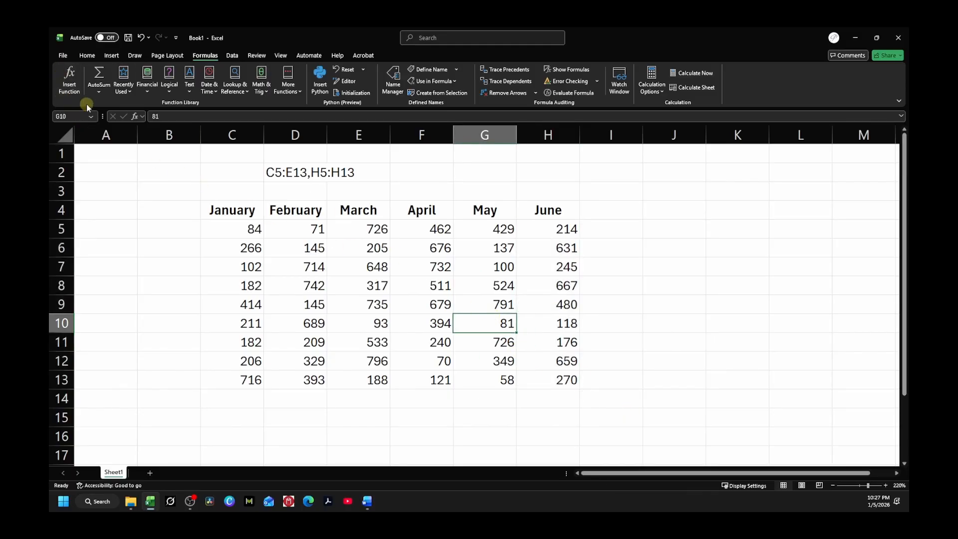
pyautogui.click(91, 117)
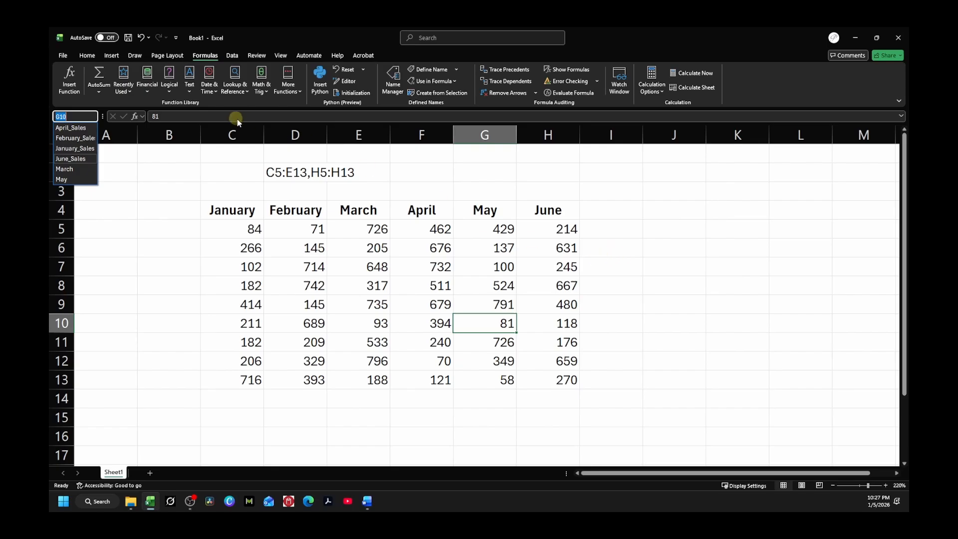
pyautogui.click(266, 175)
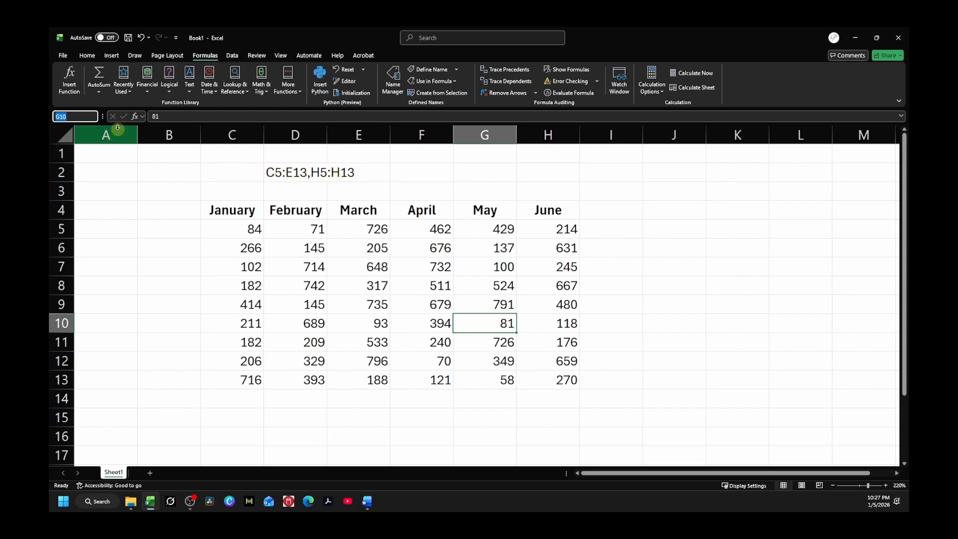
pyautogui.click(308, 210)
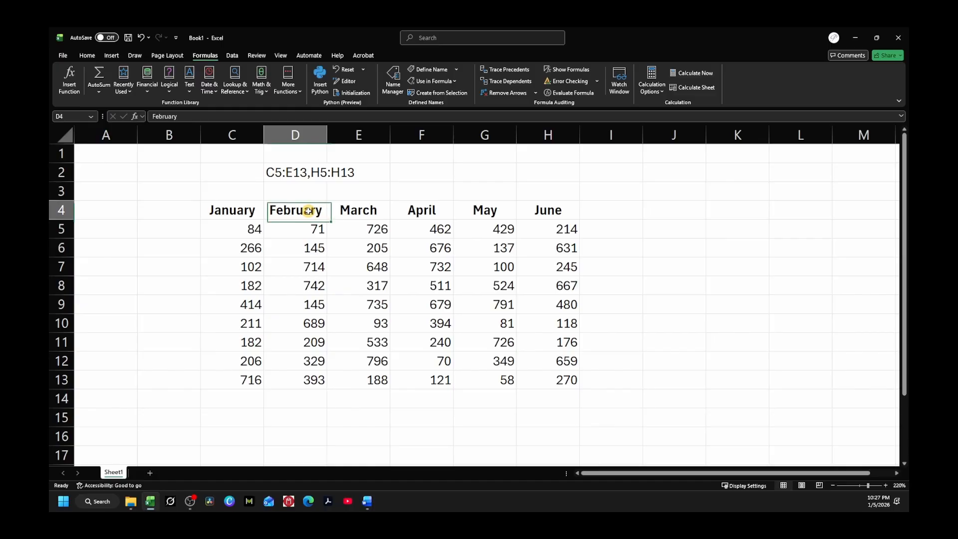
pyautogui.click(91, 116)
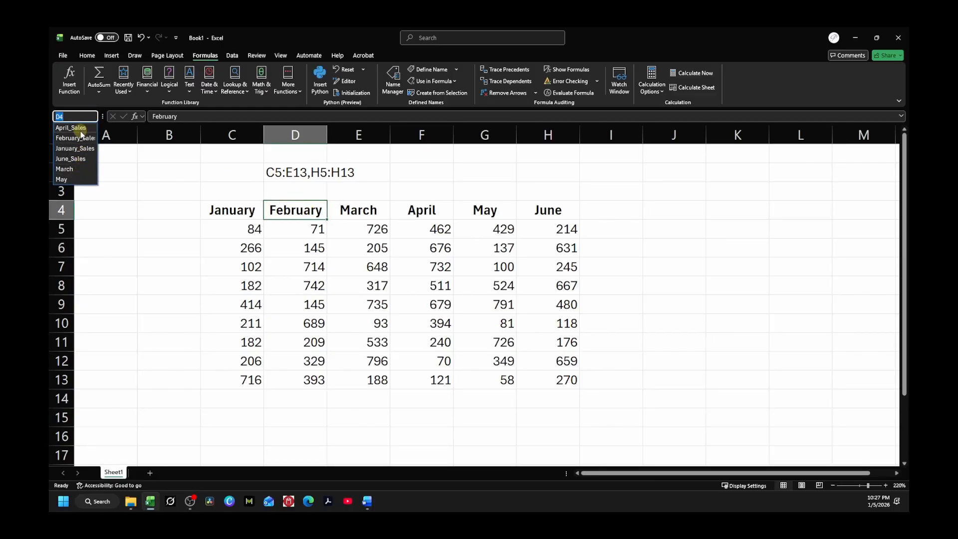
# Clear the range reference text from cell D2
pyautogui.click(302, 176)
pyautogui.click(283, 172)
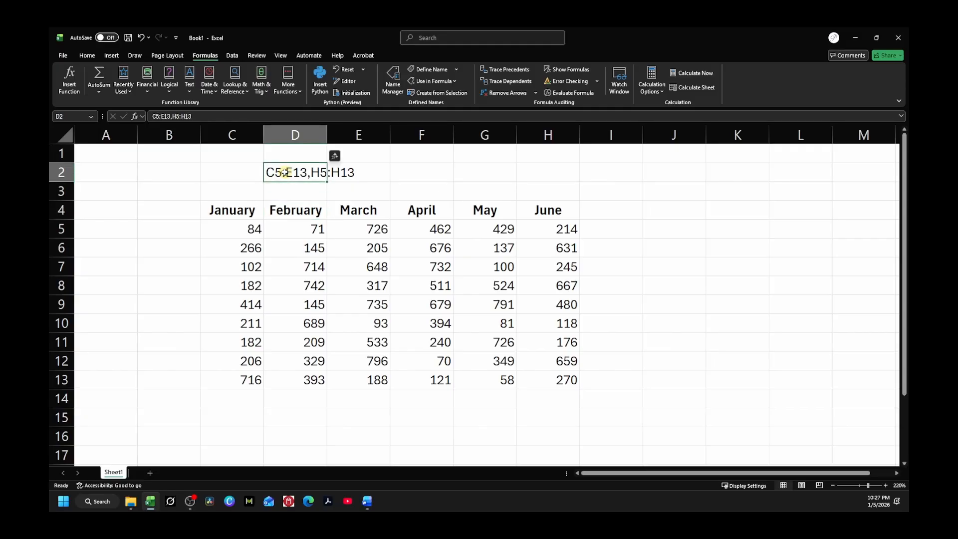
pyautogui.press('Delete')
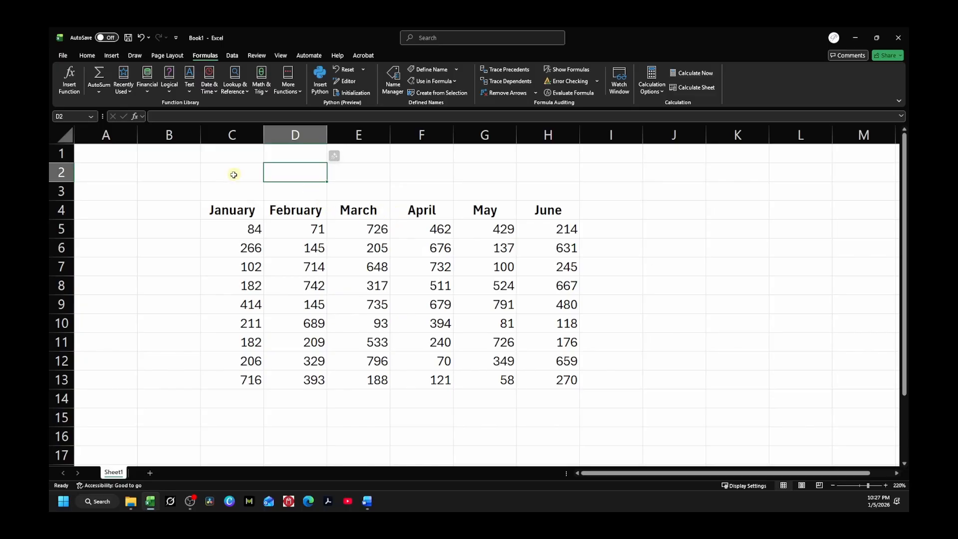
# Enter the label "sum" in cell B3
pyautogui.click(238, 191)
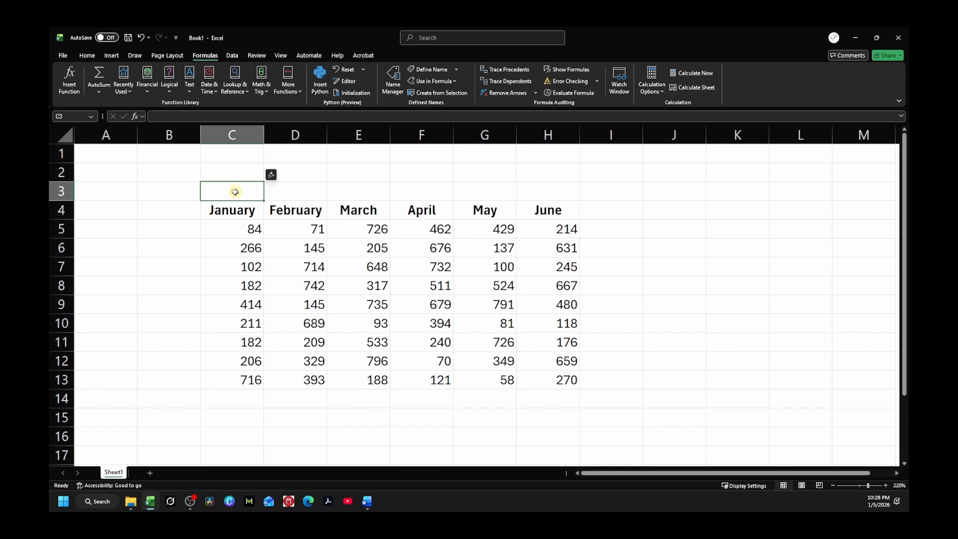
pyautogui.press('Left')
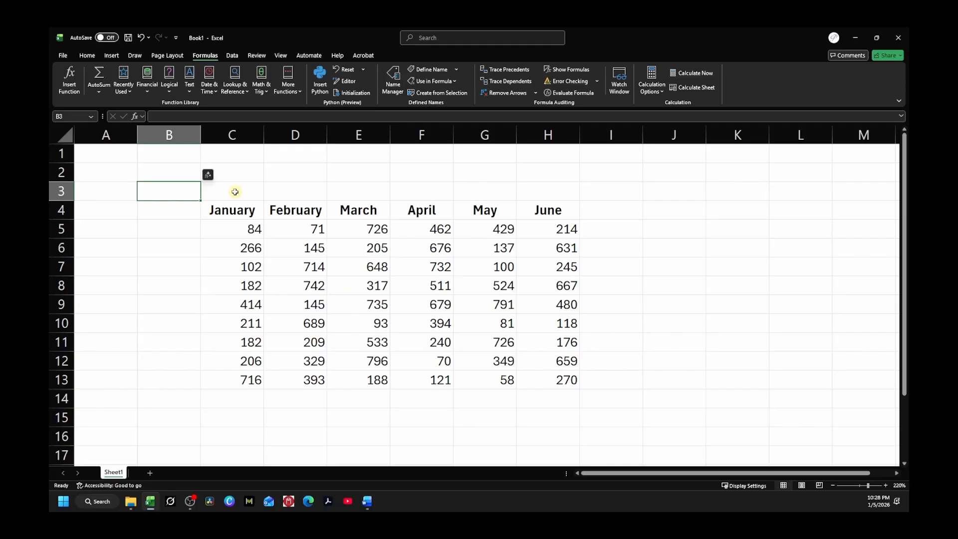
pyautogui.write('sum')
pyautogui.press('Tab')
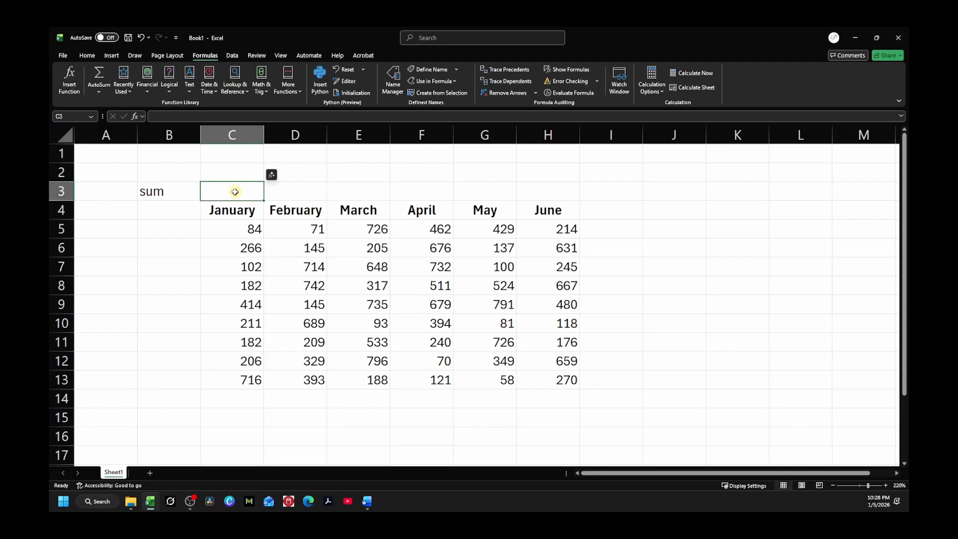
# Enter the formula =SUM(January_Sales) in cell C3 to total the January values
pyautogui.write('=s')
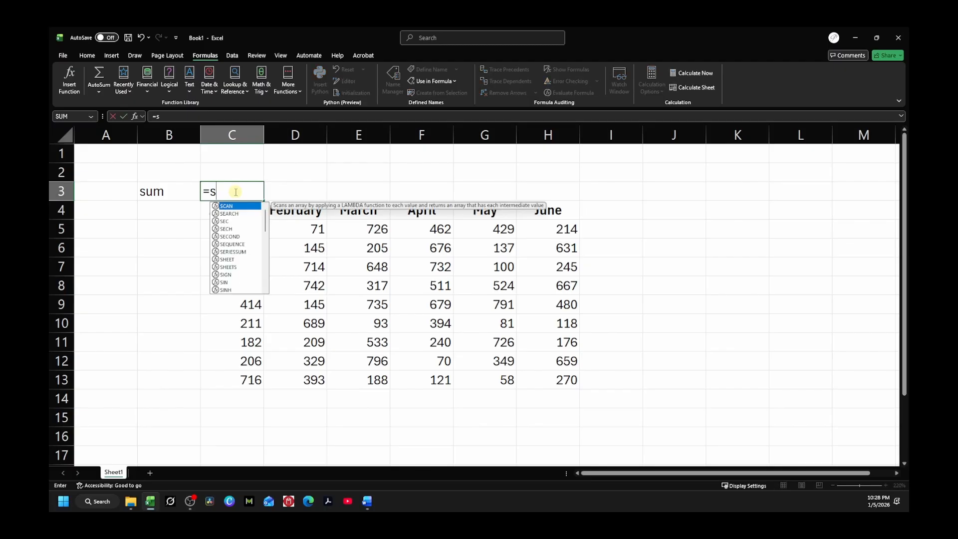
pyautogui.write('um(')
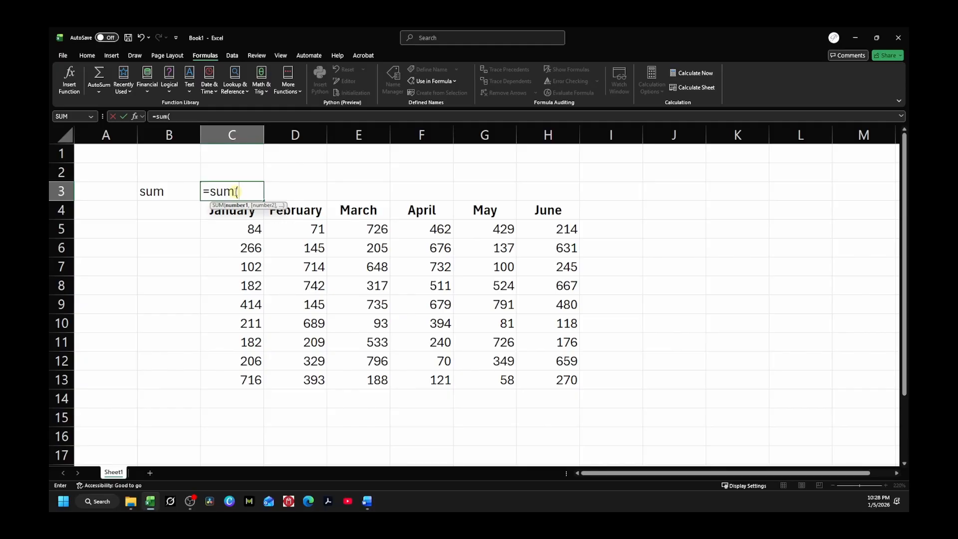
pyautogui.write('ja')
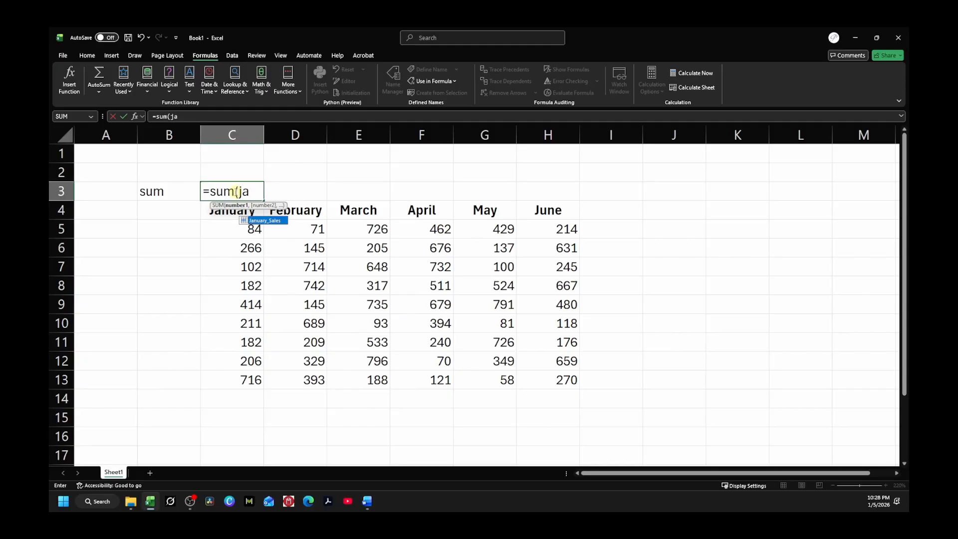
pyautogui.doubleClick(261, 220)
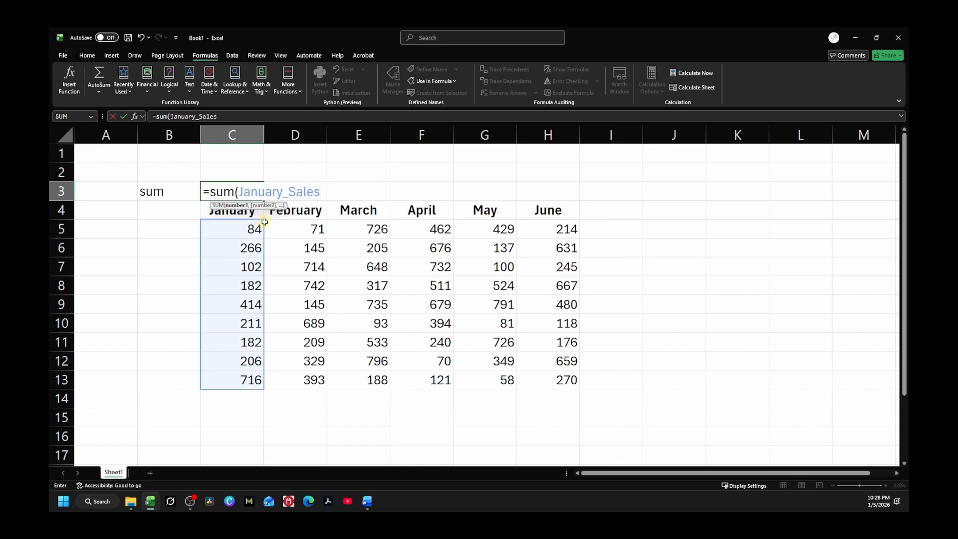
pyautogui.write(')')
pyautogui.press('Return')
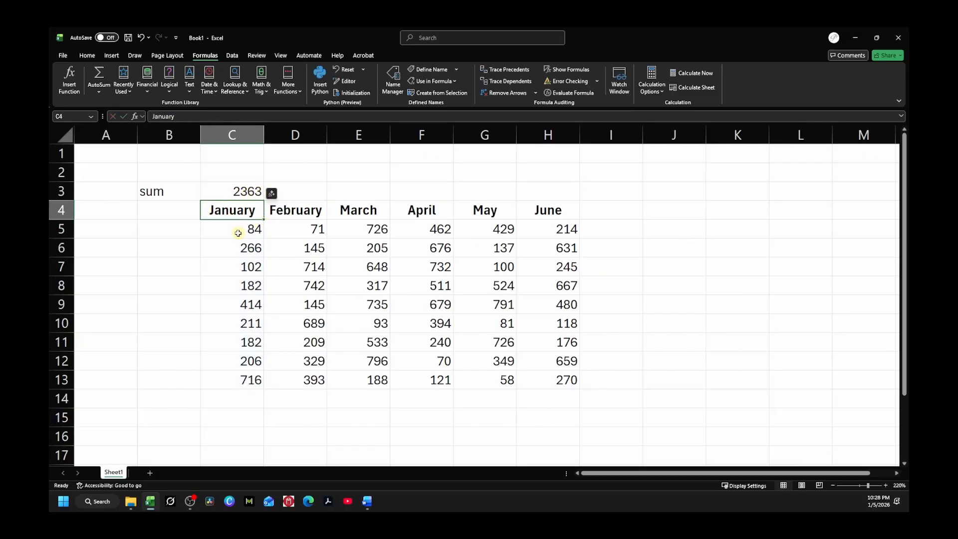
# Compare the selected January values with the sum formula in C3
pyautogui.moveTo(236, 229); pyautogui.dragTo(241, 382)
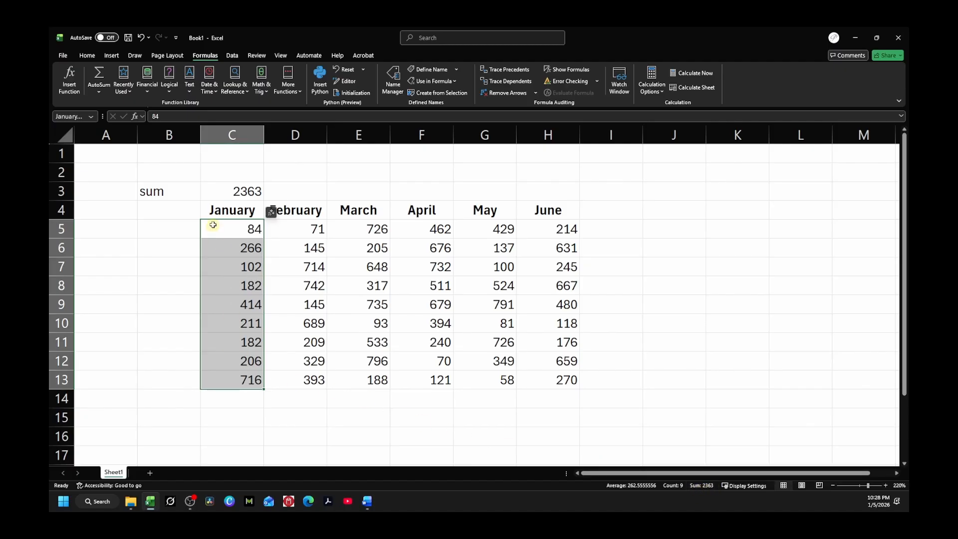
pyautogui.click(222, 191)
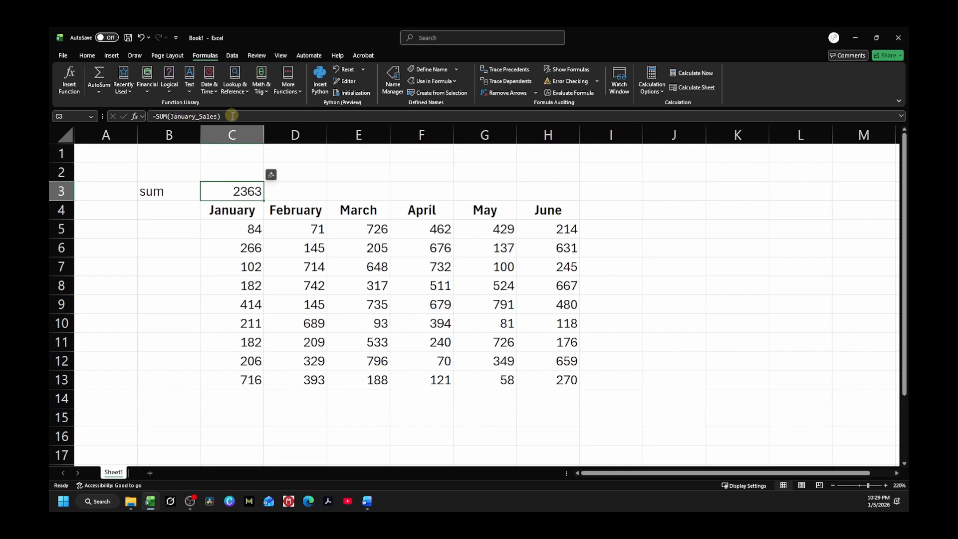
pyautogui.click(289, 193)
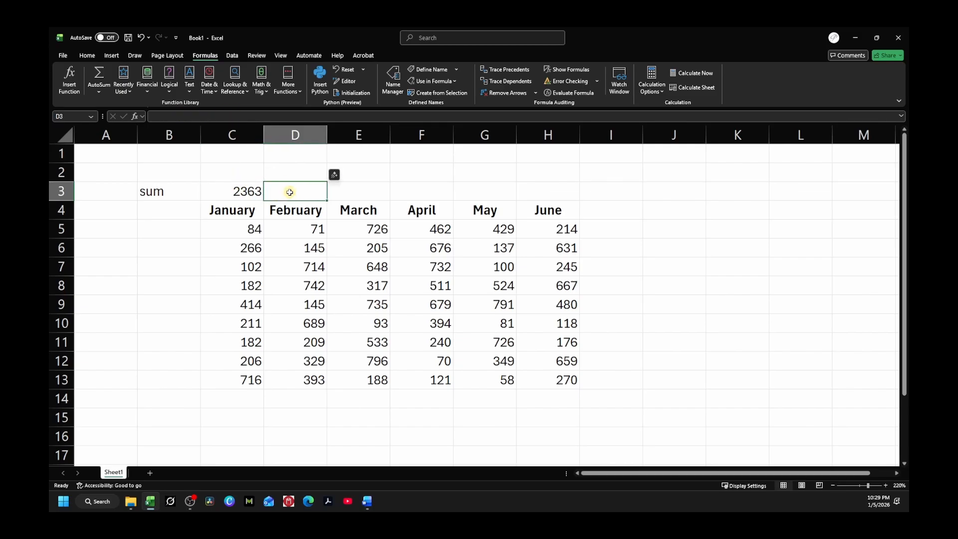
pyautogui.click(234, 191)
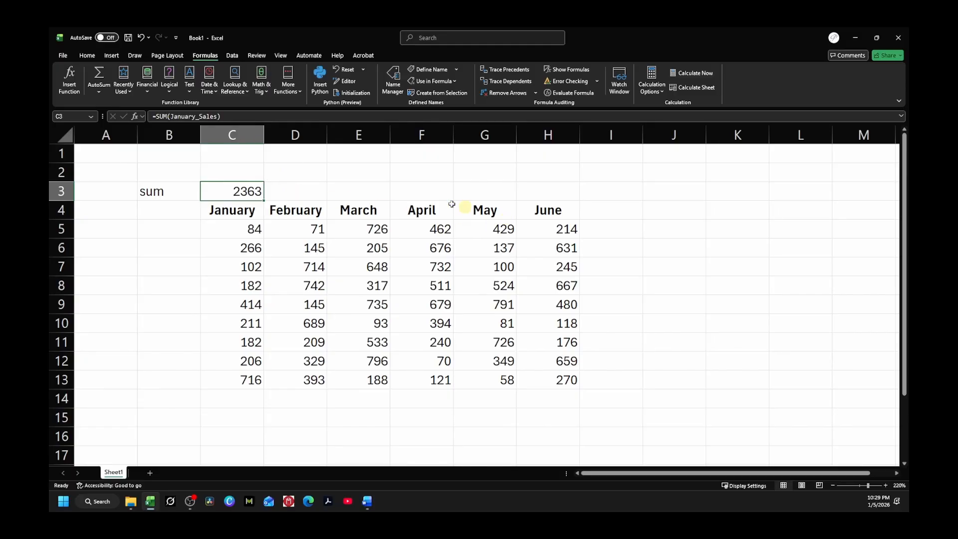
# Jump to the March named range and delete its name in the Name Manager
pyautogui.click(91, 117)
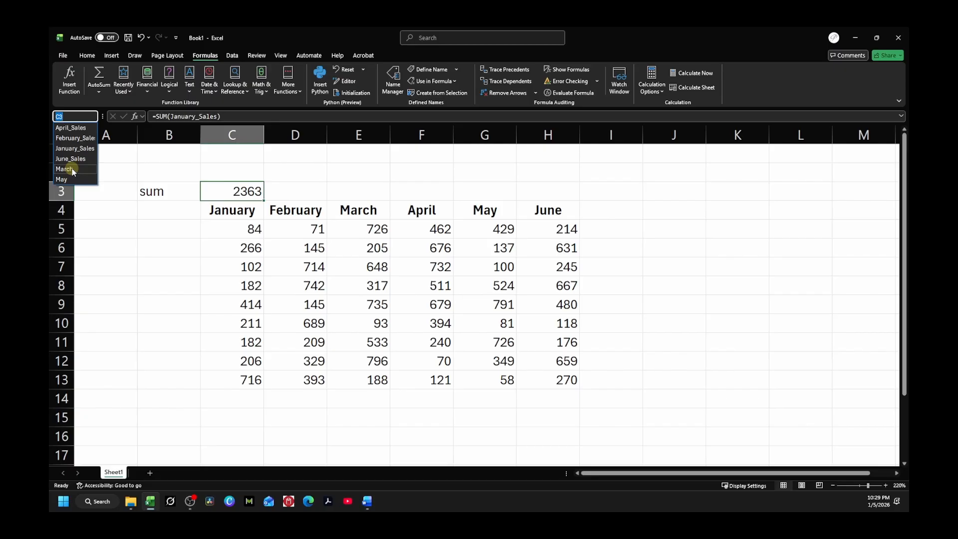
pyautogui.click(72, 169)
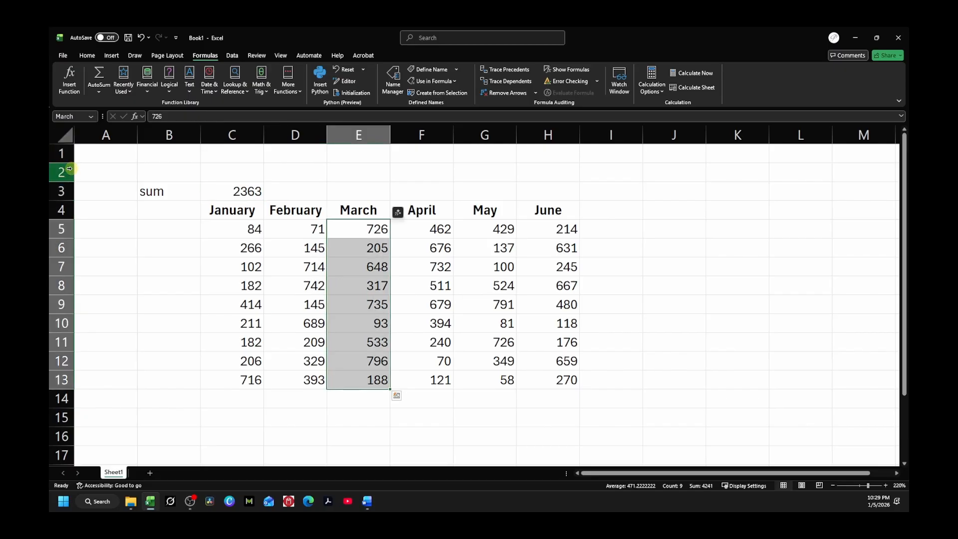
pyautogui.click(92, 117)
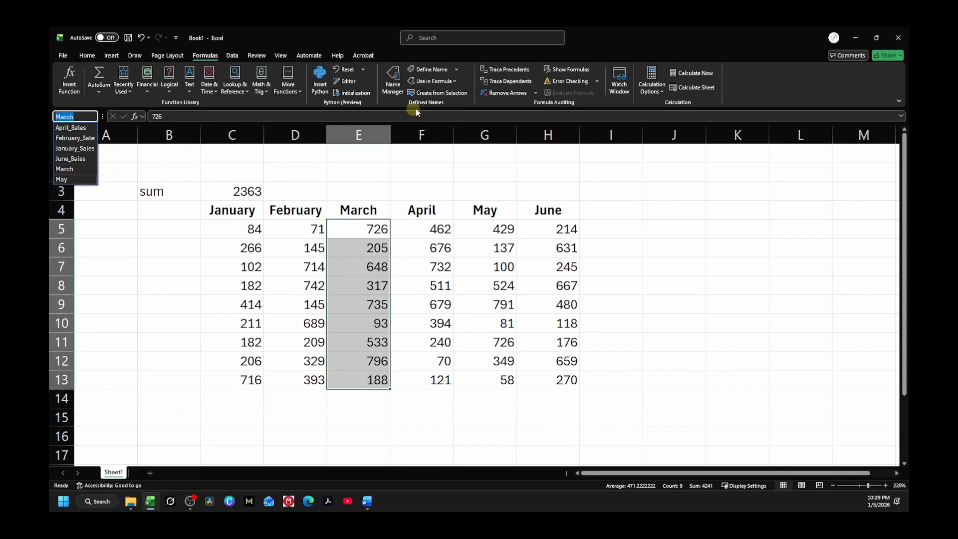
pyautogui.click(393, 80)
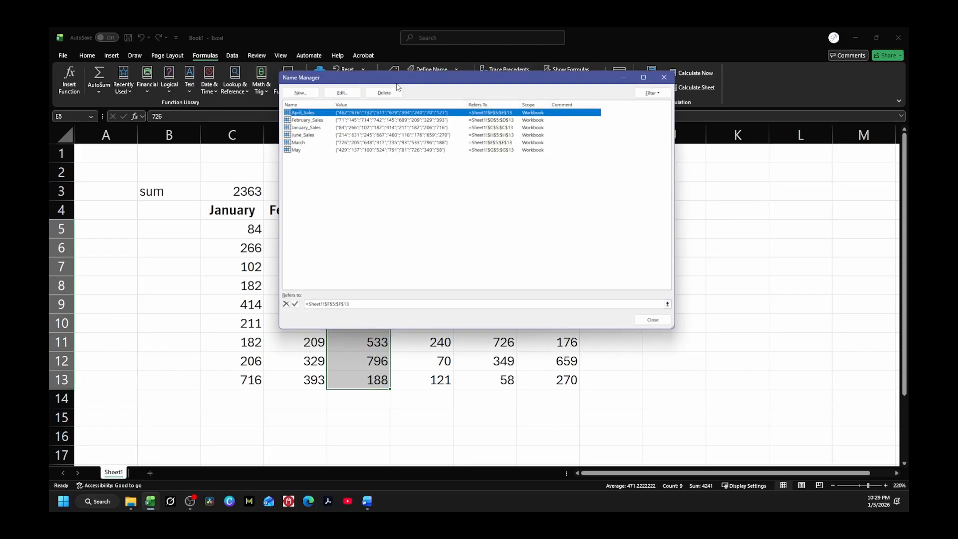
pyautogui.click(301, 144)
pyautogui.click(393, 94)
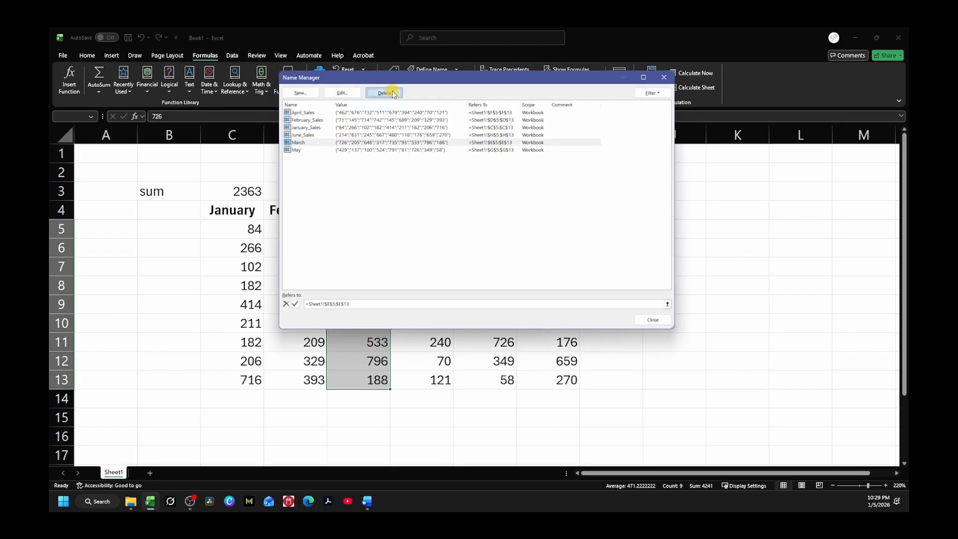
pyautogui.click(509, 286)
pyautogui.click(646, 318)
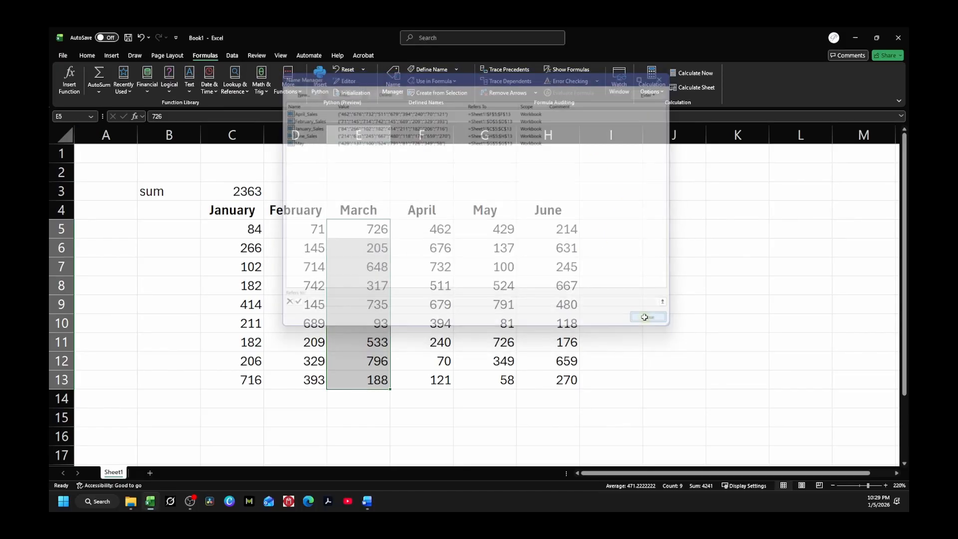
# Enter the formula =SUM(E5:E13) in cell E3 to total the March values
pyautogui.click(384, 178)
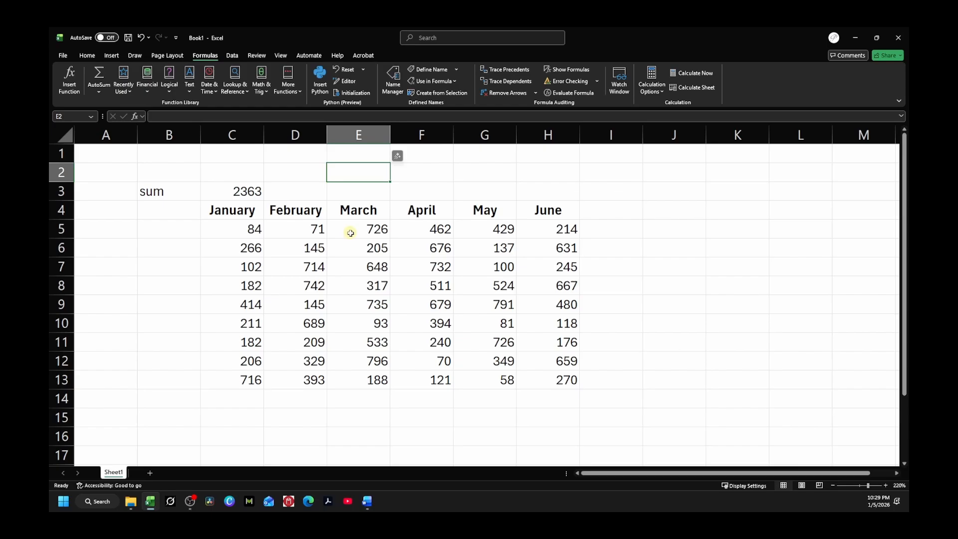
pyautogui.click(353, 190)
pyautogui.write('=')
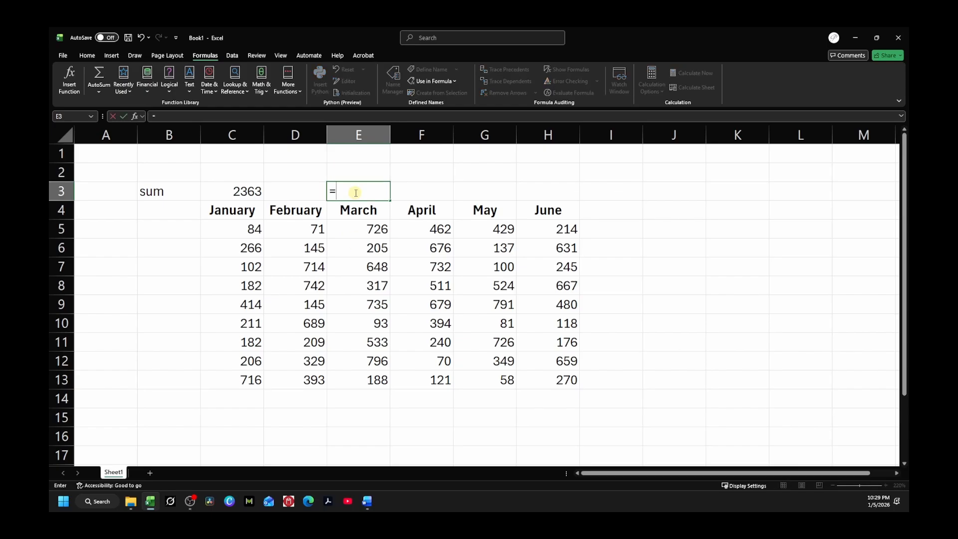
pyautogui.write('sum')
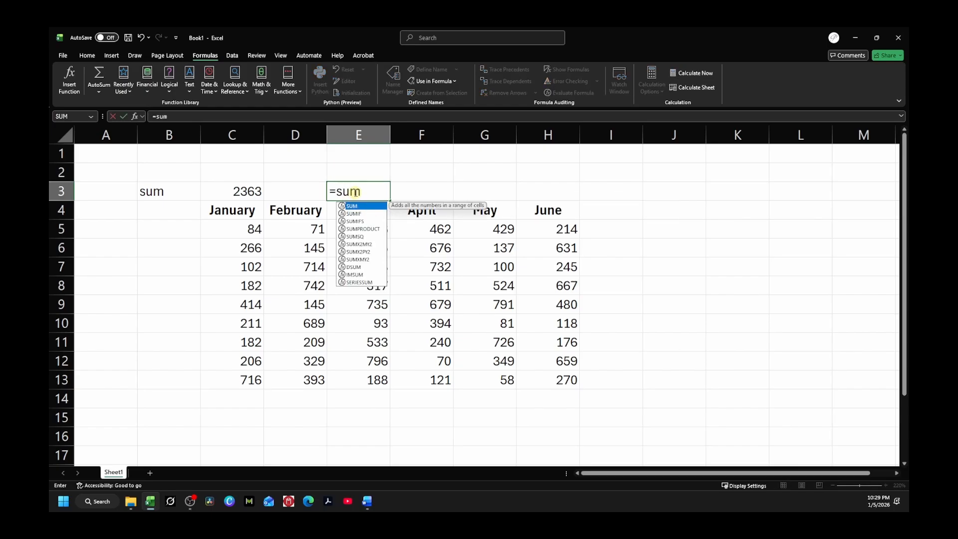
pyautogui.write('(')
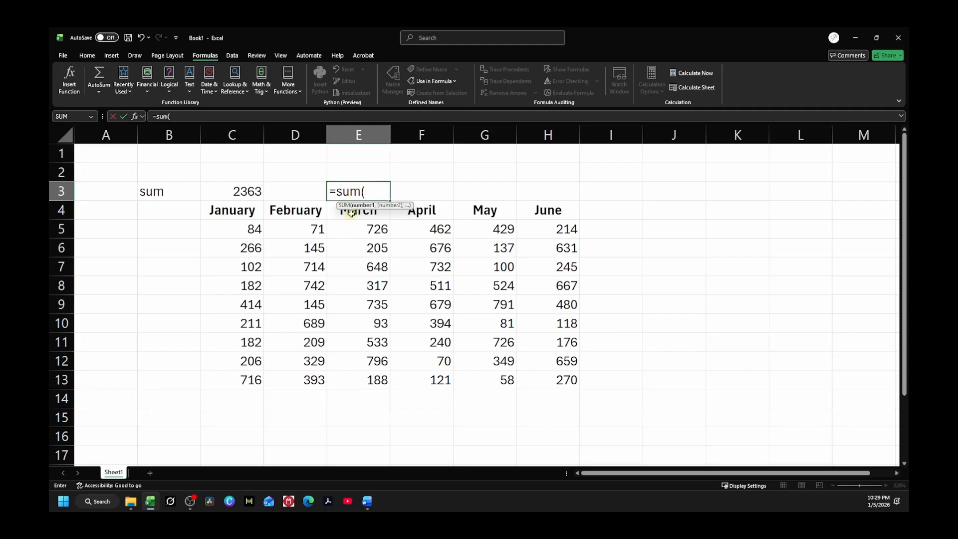
pyautogui.moveTo(357, 229); pyautogui.dragTo(363, 378)
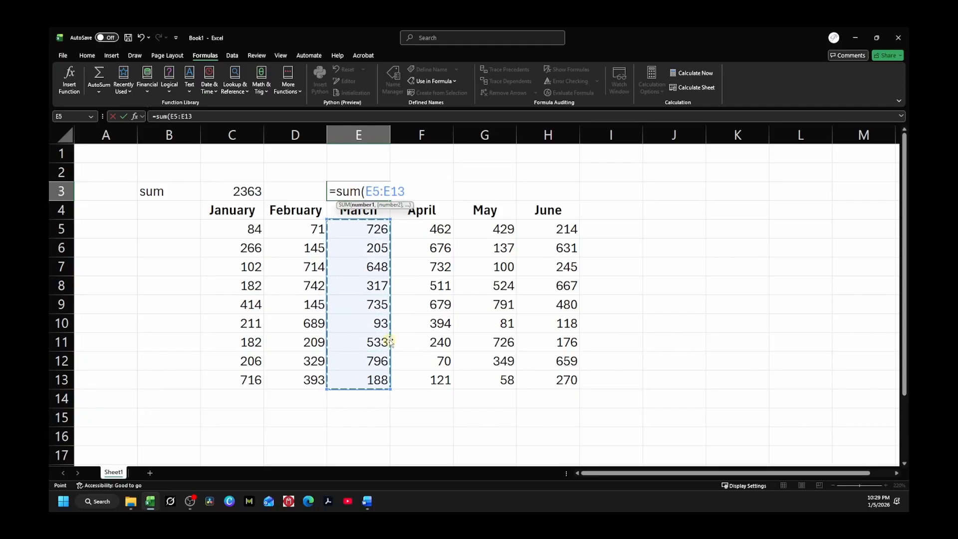
pyautogui.write(')')
pyautogui.press('Return')
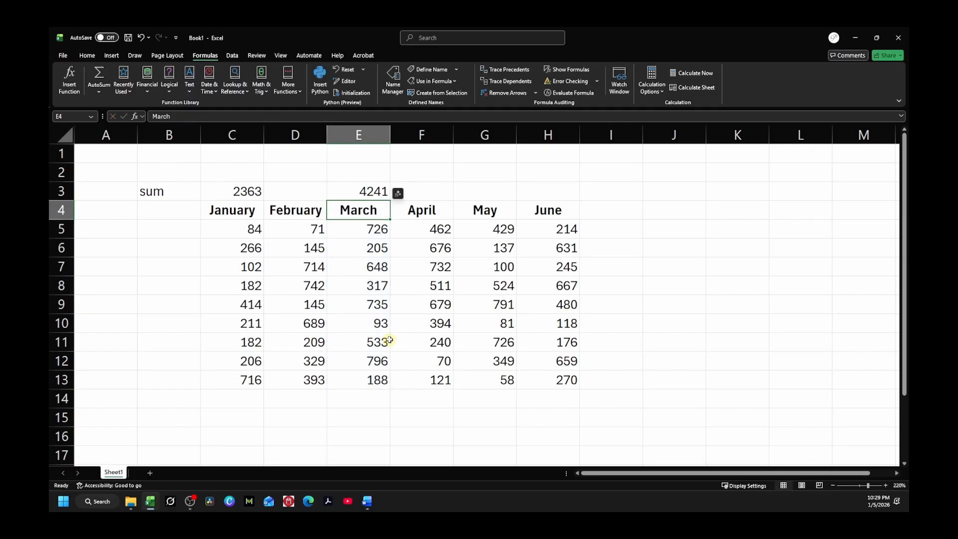
# Compare the named-range sum formula in C3 with the cell-range sum formula in E3
pyautogui.click(244, 192)
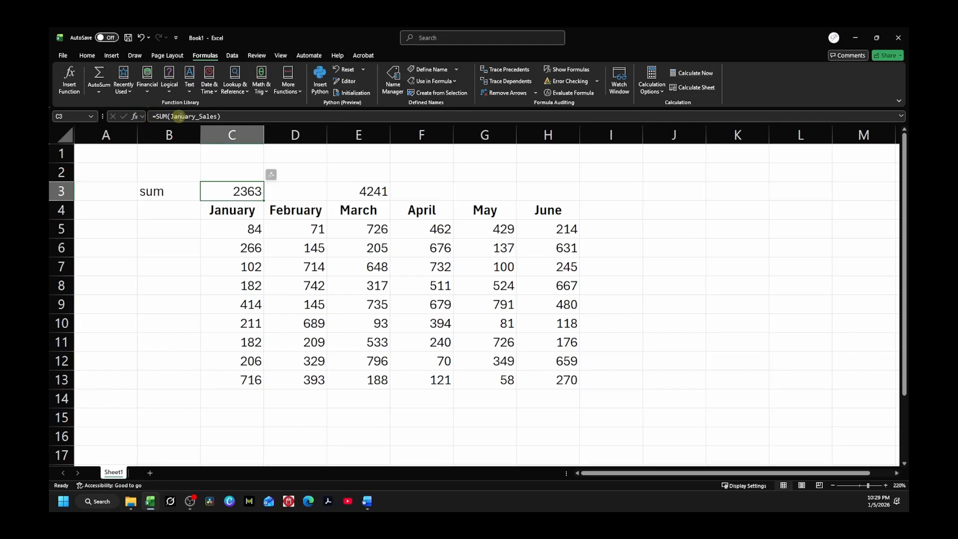
pyautogui.click(350, 191)
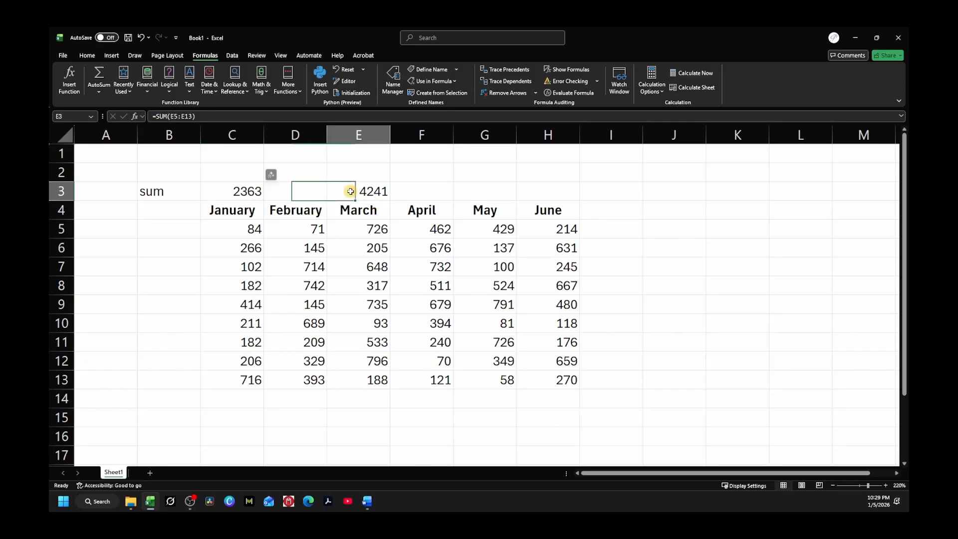
pyautogui.click(178, 115)
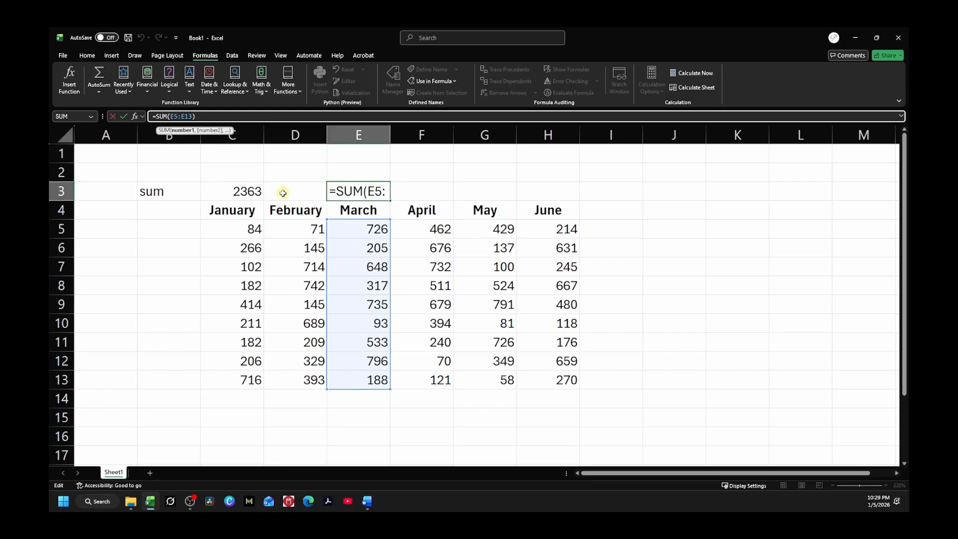
pyautogui.press('Escape')
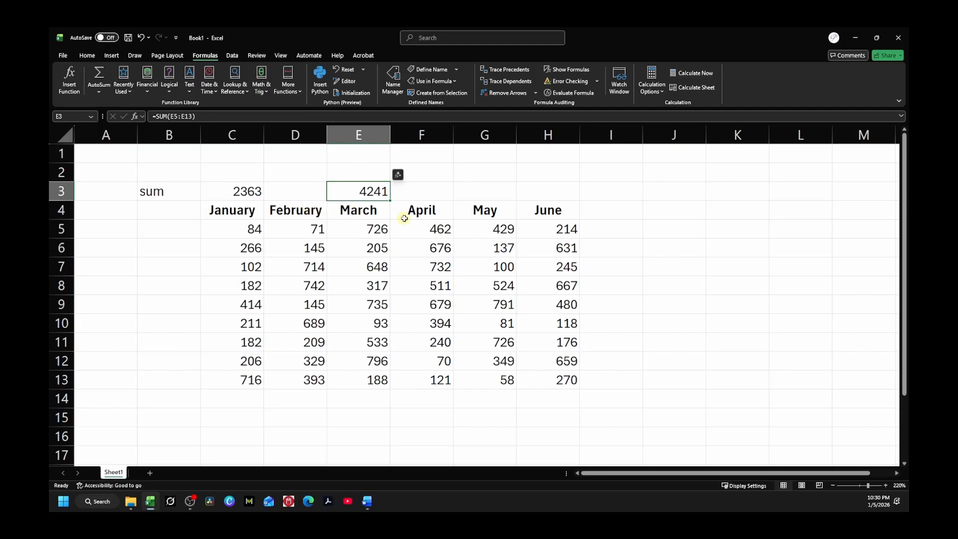
pyautogui.click(451, 191)
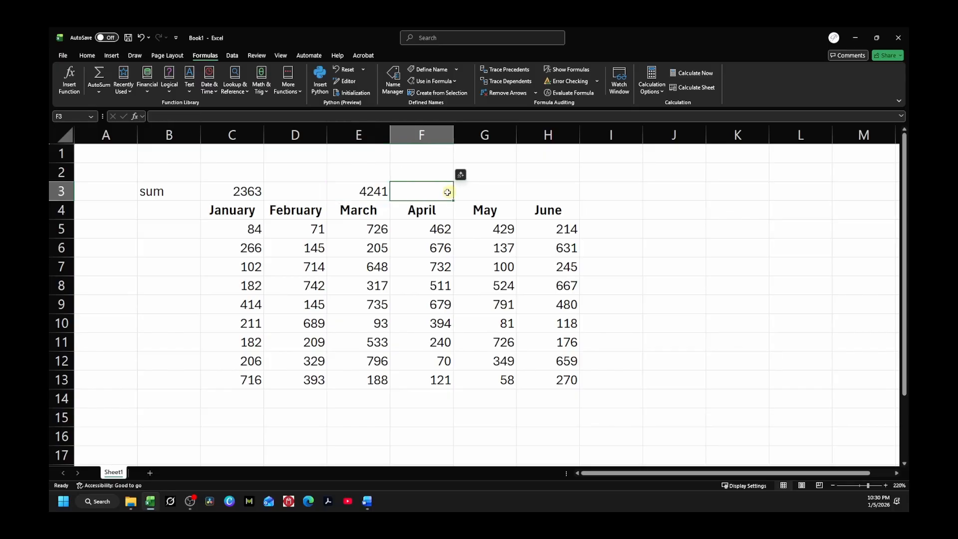
pyautogui.click(364, 190)
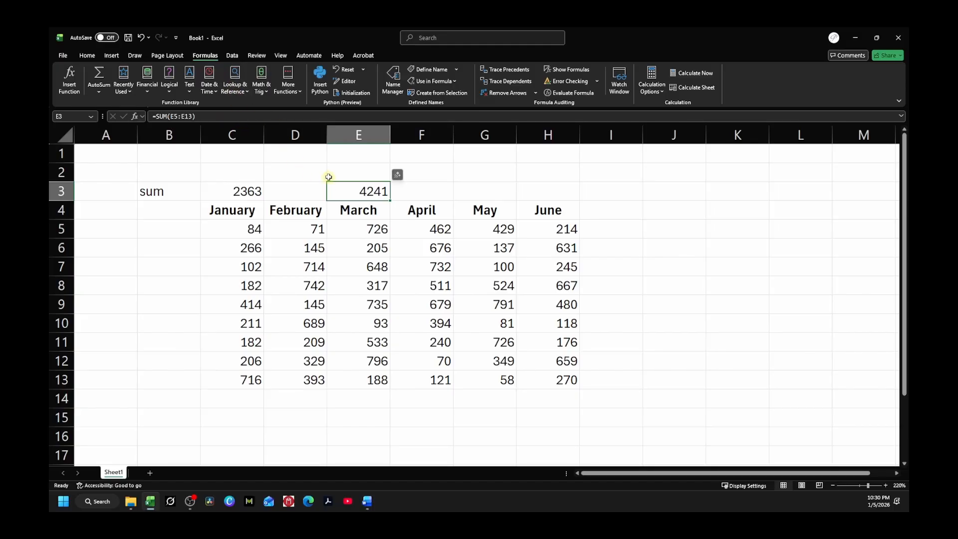
# Enter the label "Sum of March Sales" in cell E2 above the March total
pyautogui.click(355, 174)
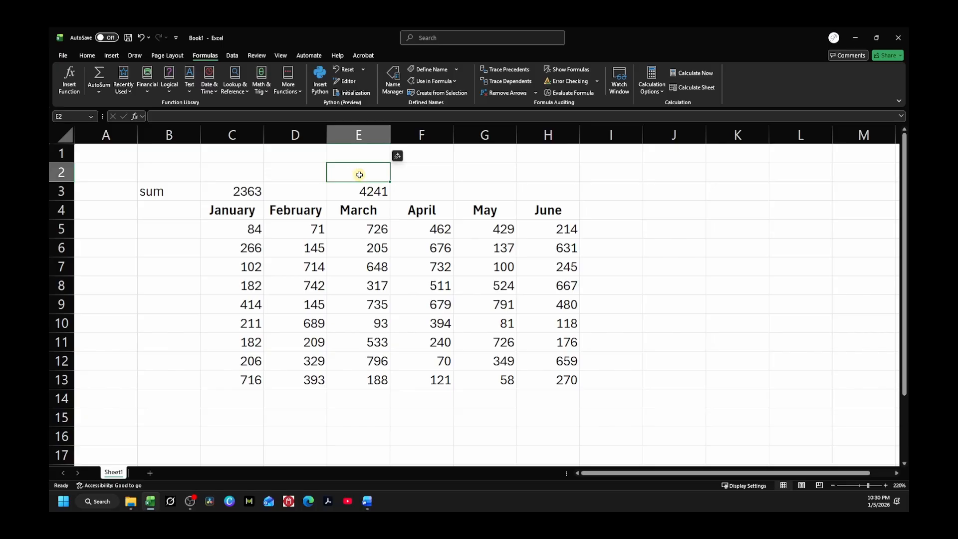
pyautogui.write('Sum of')
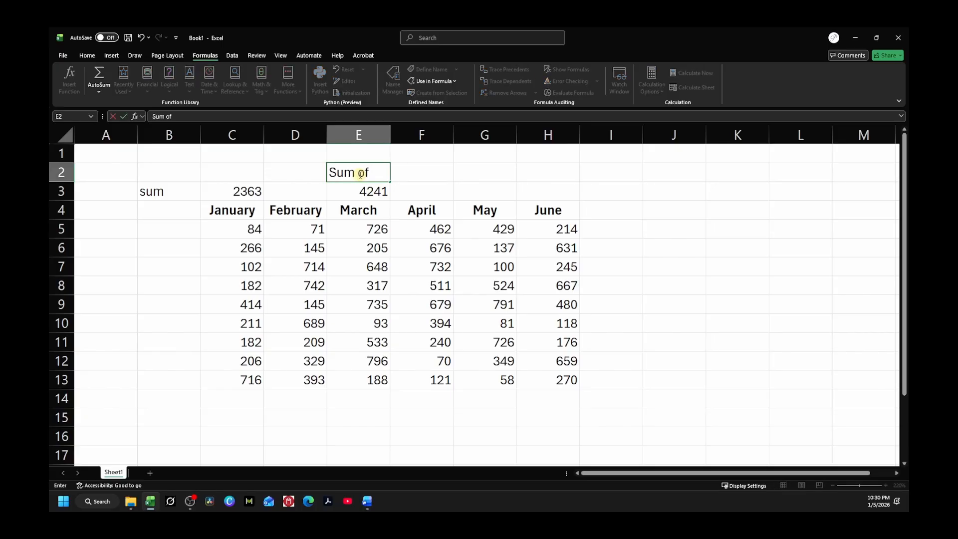
pyautogui.write(' March Sales')
pyautogui.press('Return')
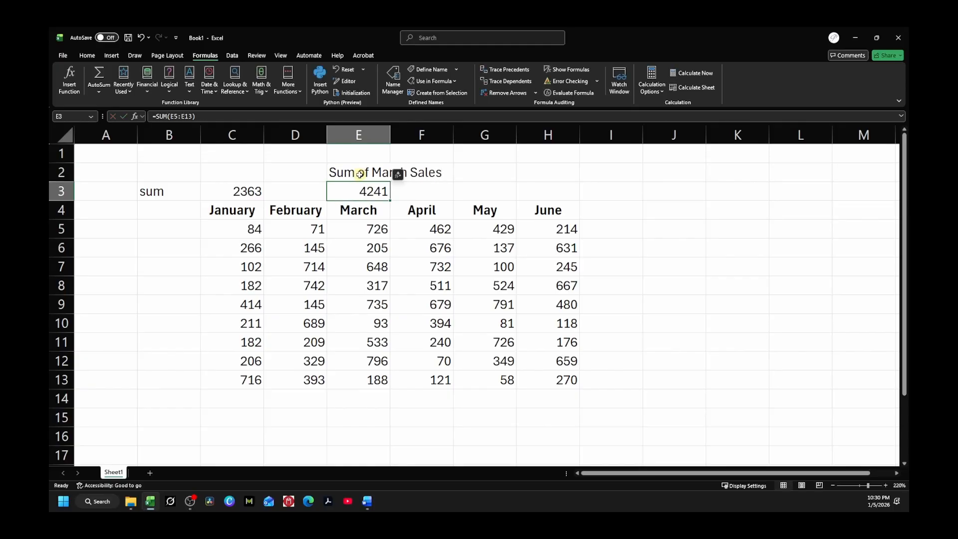
# Delete the label above the March total from cell E2
pyautogui.click(488, 190)
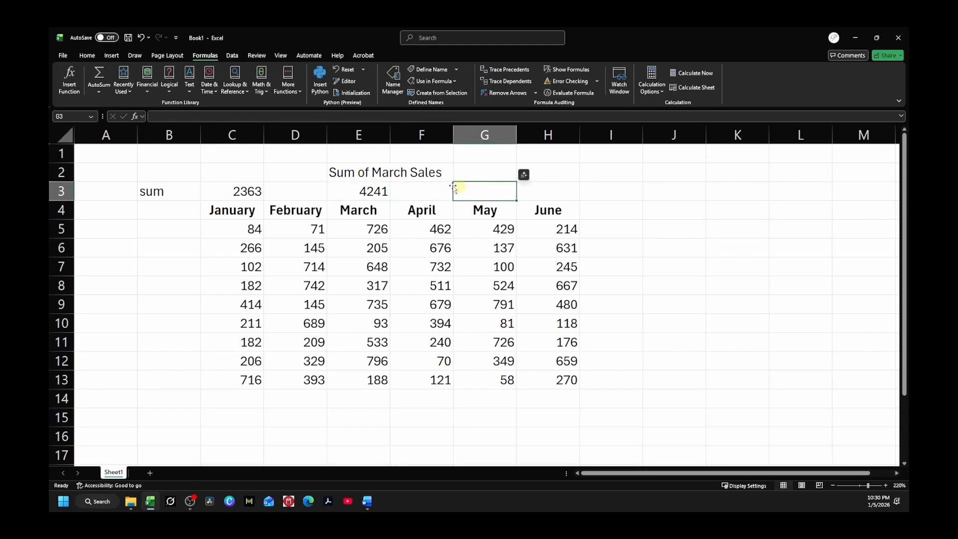
pyautogui.click(354, 173)
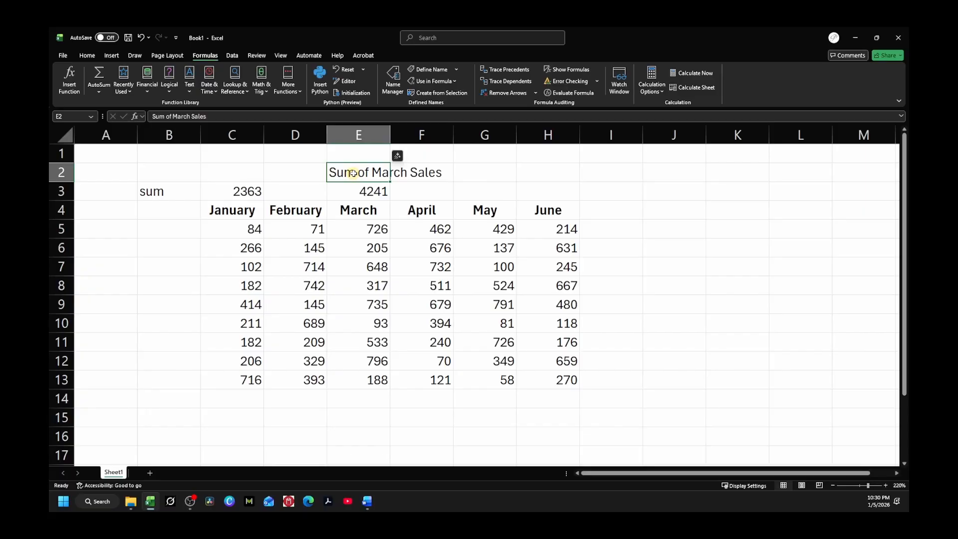
pyautogui.press('Delete')
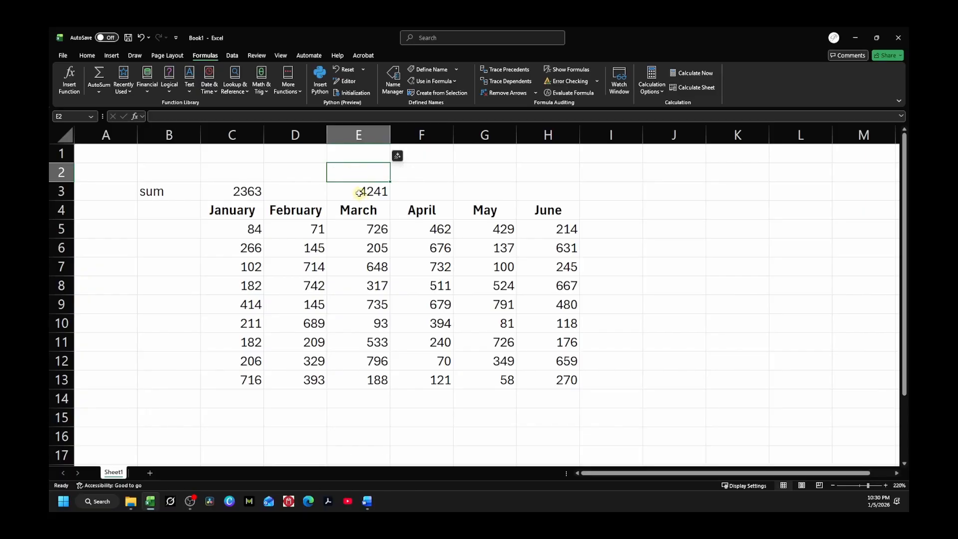
# Review the March sum formula in E3 and the January sum formula in C3 again
pyautogui.click(359, 192)
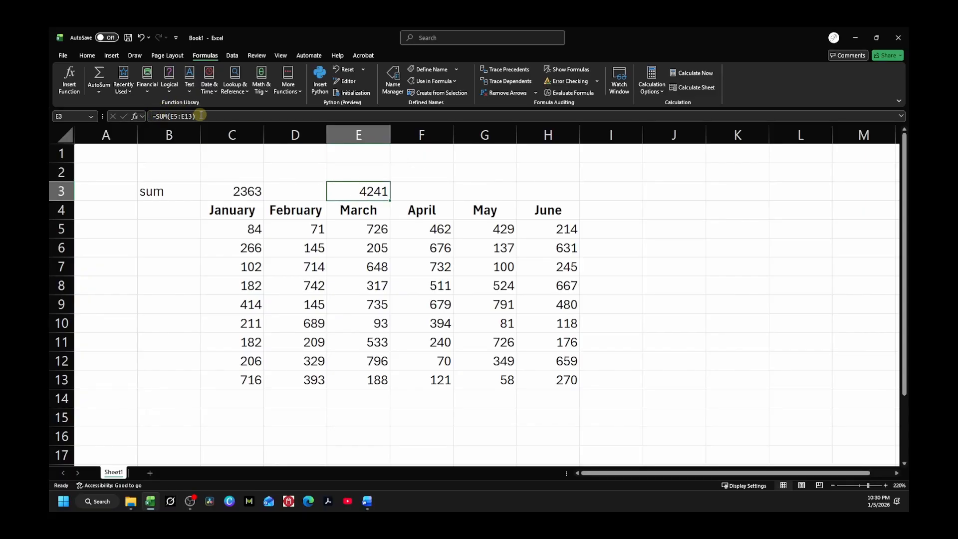
pyautogui.click(223, 191)
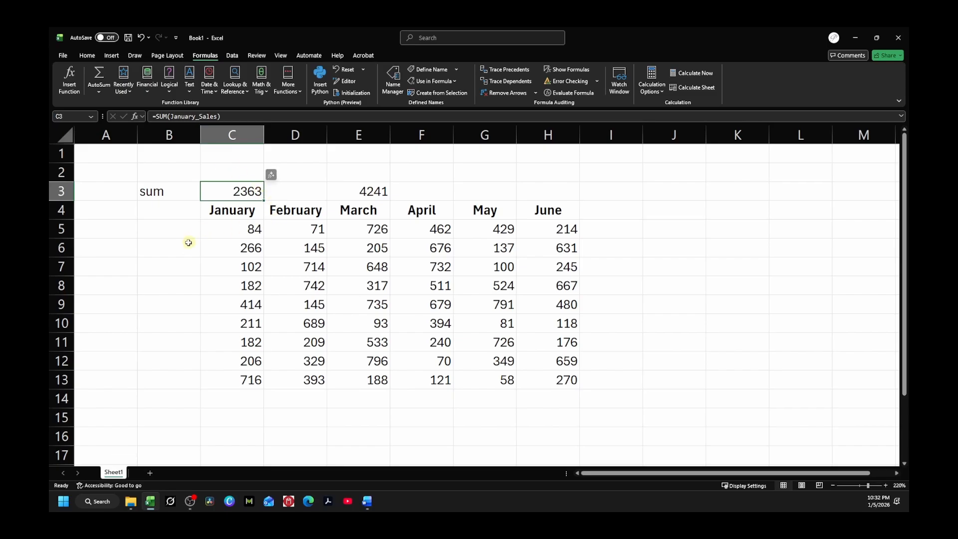
# Enter the label "average" in cell B2 above the sum label
pyautogui.click(157, 176)
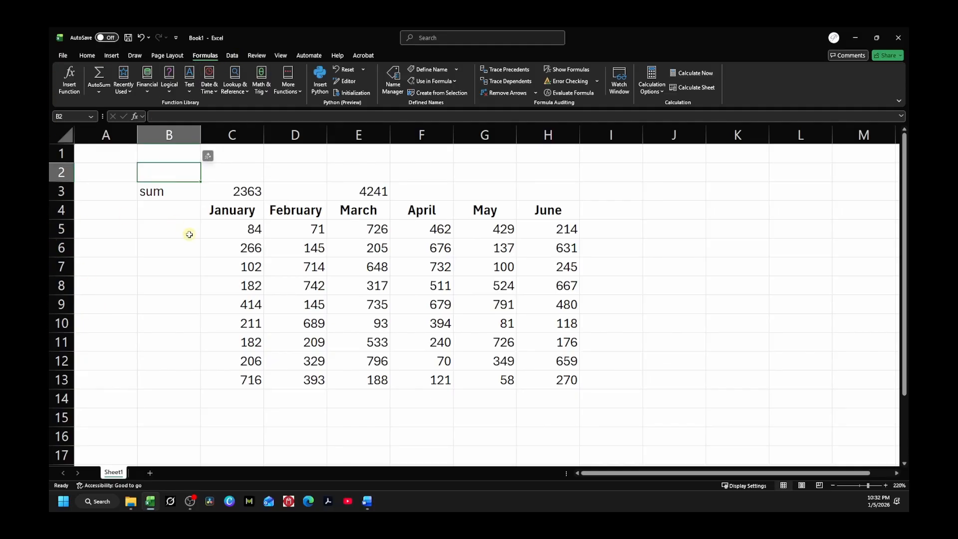
pyautogui.write('averag')
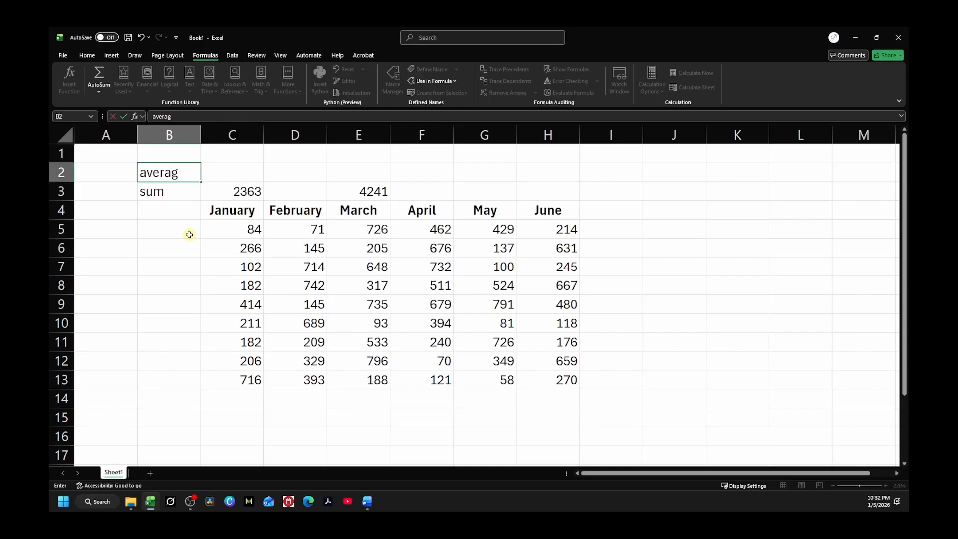
pyautogui.write('e')
pyautogui.press('Tab')
# Enter the formula =AVERAGE(February_Sales) in cell D2 to average the February values
pyautogui.press('Tab')
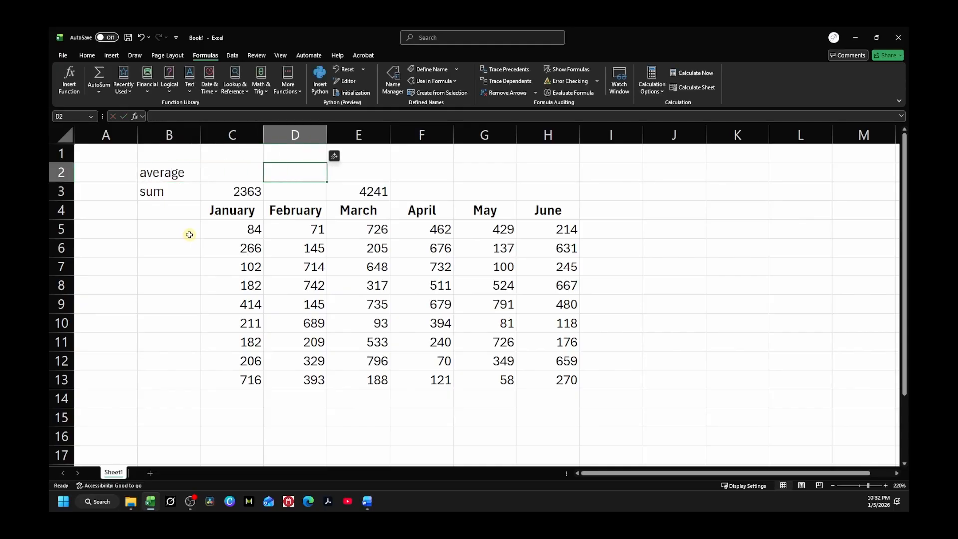
pyautogui.write('=av')
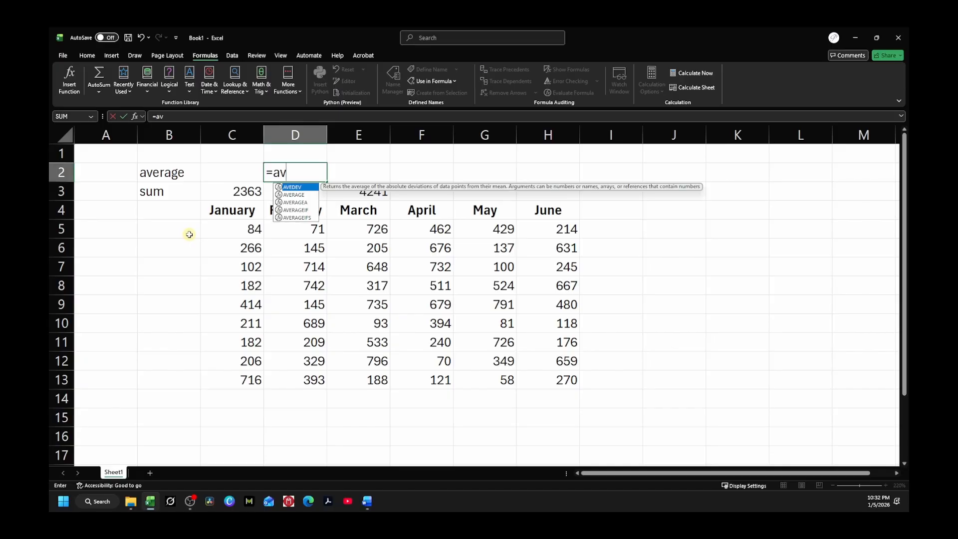
pyautogui.doubleClick(294, 195)
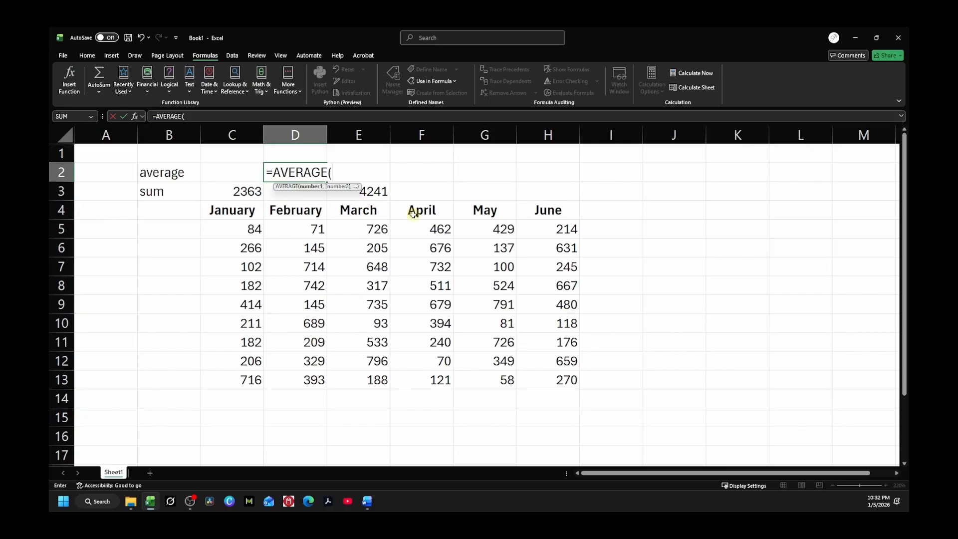
pyautogui.write('feb')
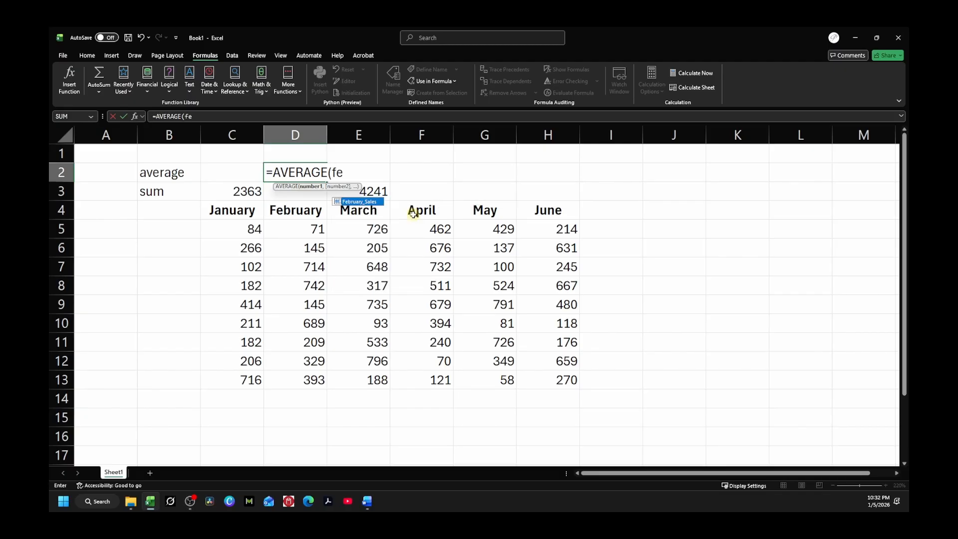
pyautogui.doubleClick(360, 202)
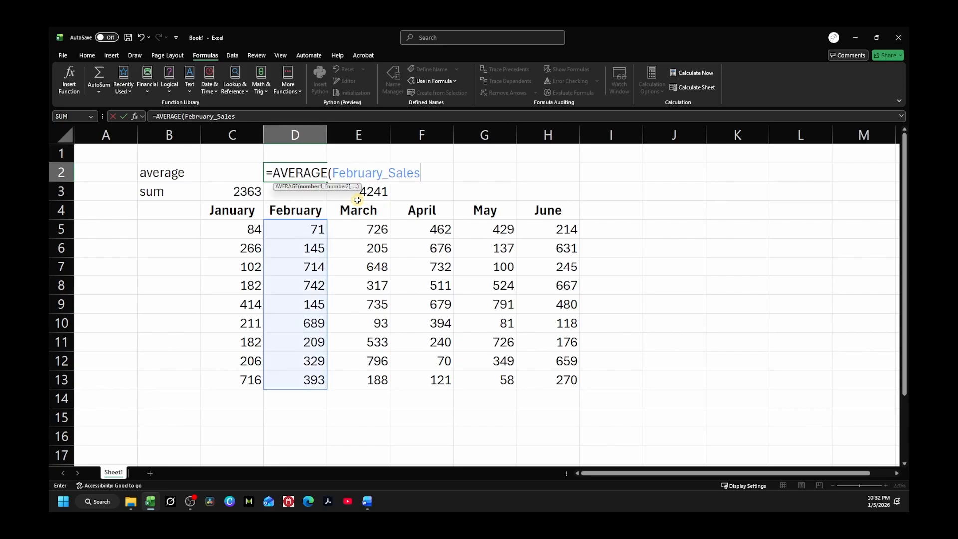
pyautogui.write(')')
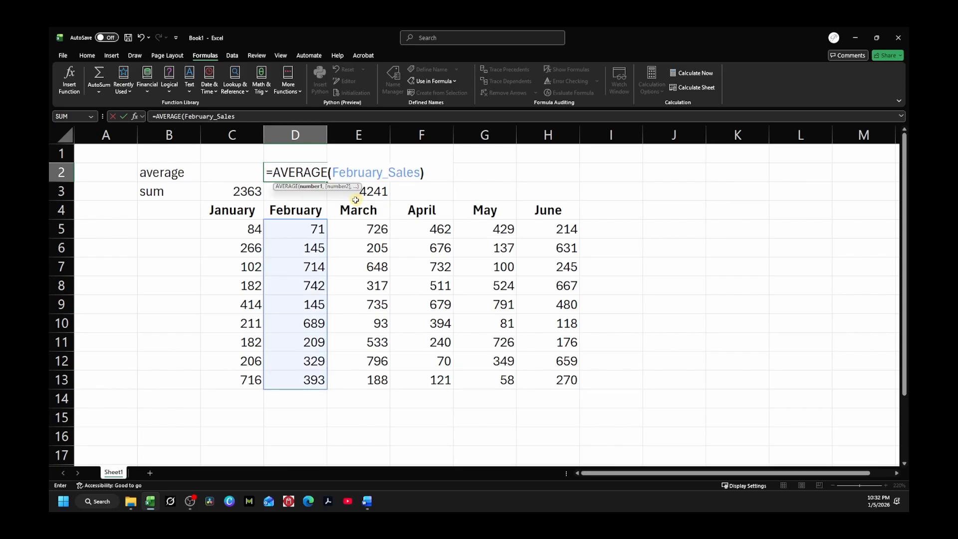
pyautogui.press('Return')
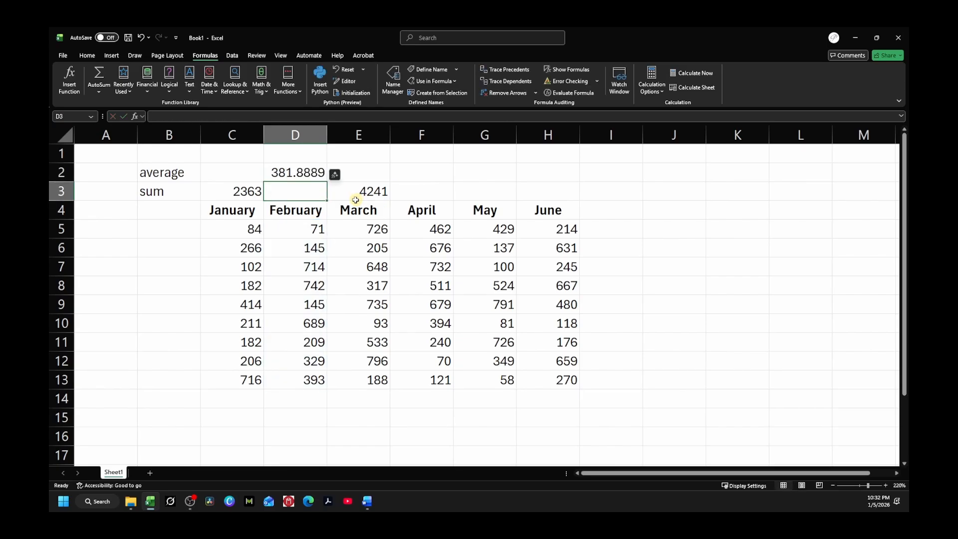
# Check the average formula in D2 against the status bar average of the selected February values D5:D13
pyautogui.click(297, 175)
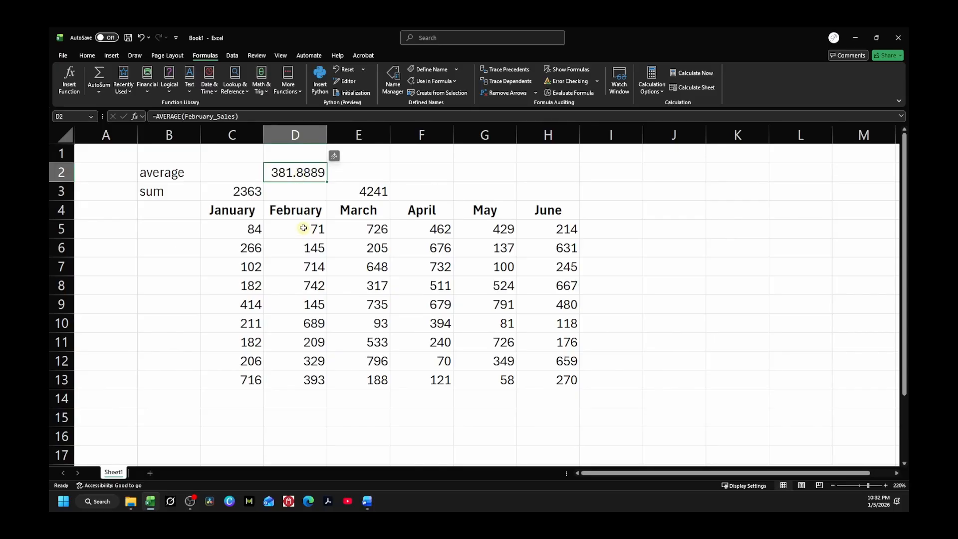
pyautogui.moveTo(303, 228); pyautogui.dragTo(303, 377)
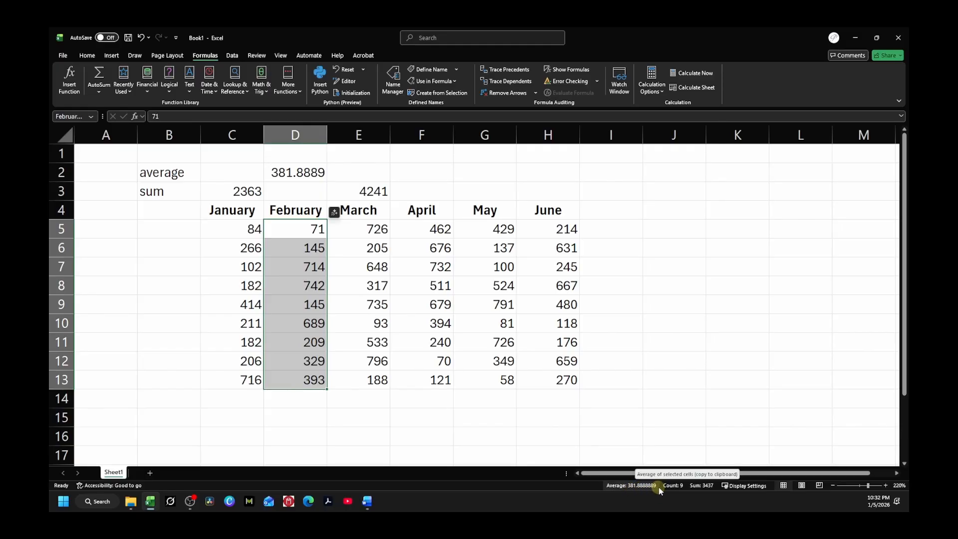
pyautogui.click(674, 176)
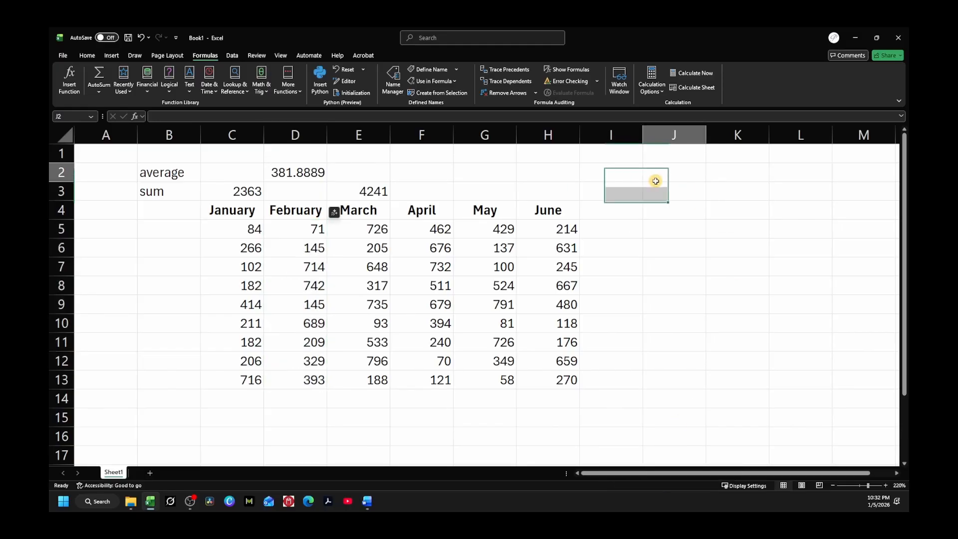
# Reduce the February average in cell D2 to one decimal place
pyautogui.click(301, 174)
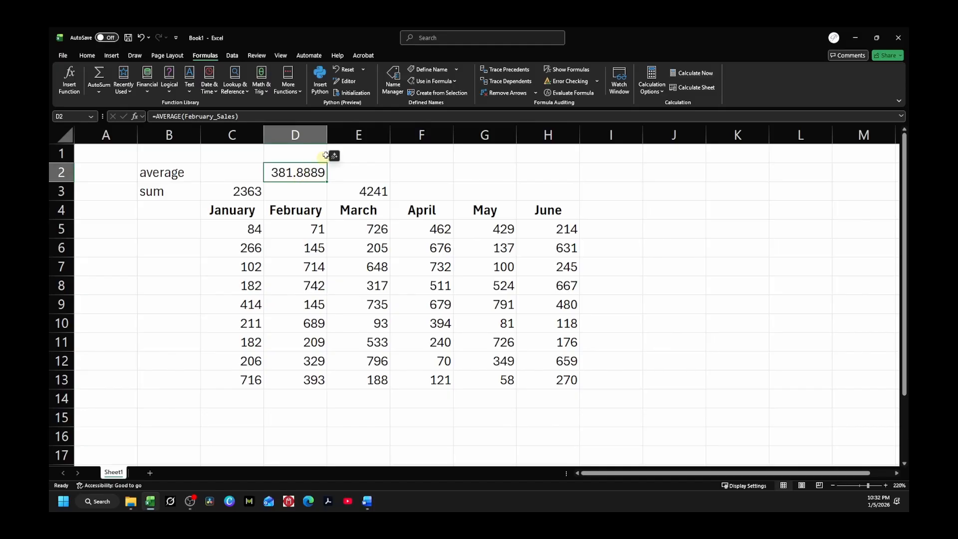
pyautogui.click(88, 56)
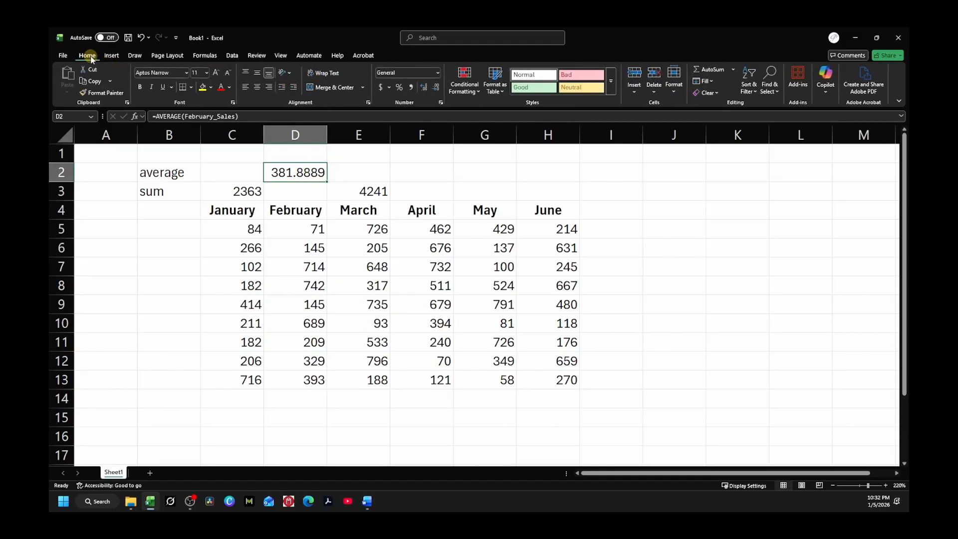
pyautogui.click(437, 87)
pyautogui.click(437, 87)
pyautogui.click(437, 88)
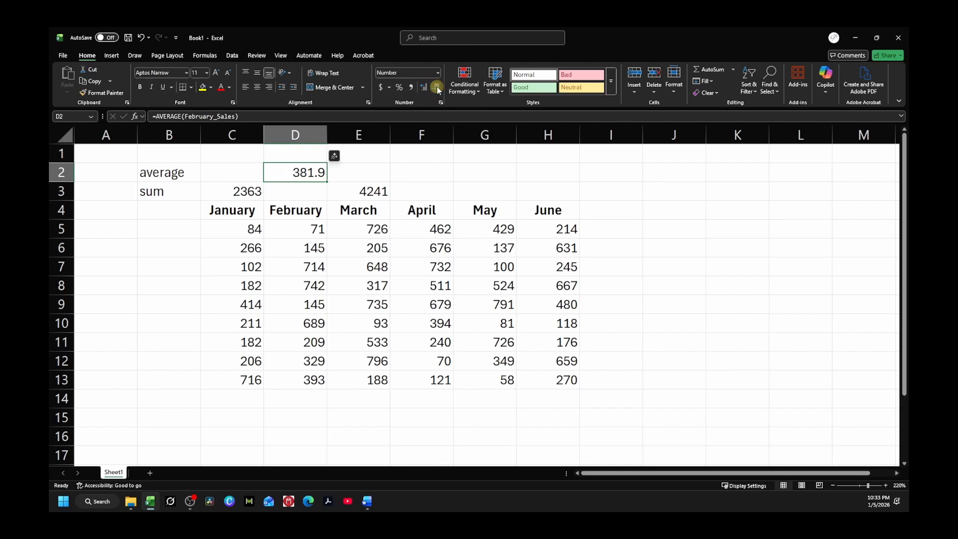
# Display the February average in cell D2 as a whole number with no decimal places
pyautogui.click(437, 87)
pyautogui.click(313, 189)
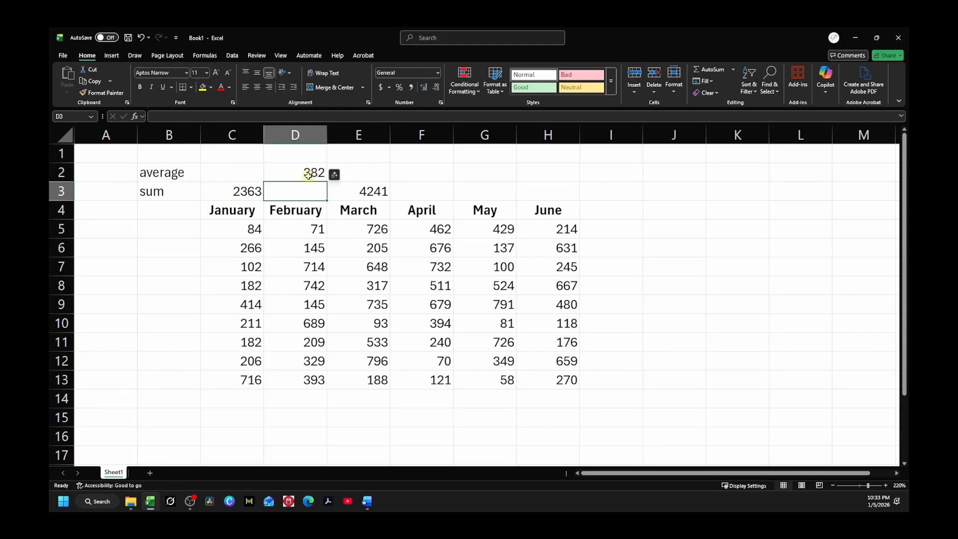
# Insert three blank rows above row 1 to make room for more summary labels
pyautogui.click(156, 154)
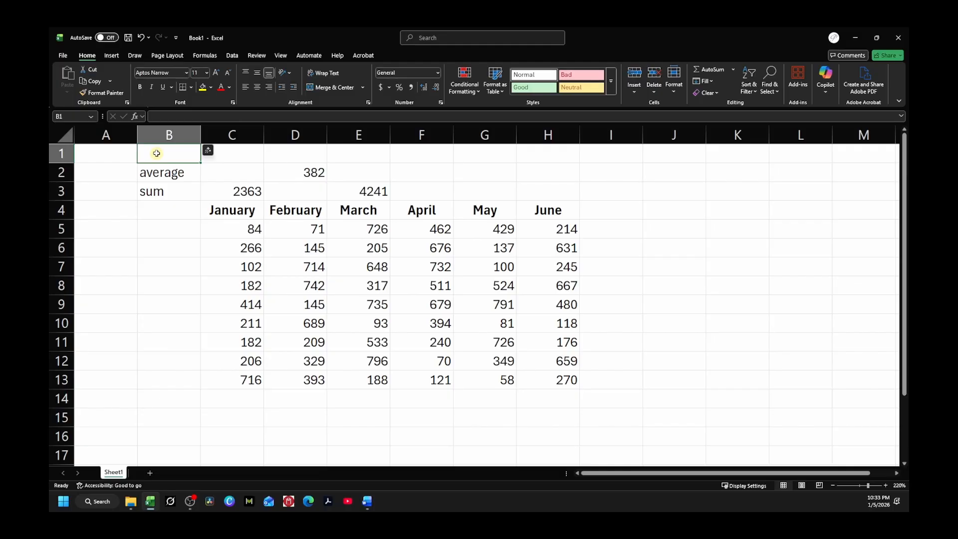
pyautogui.rightClick(59, 153)
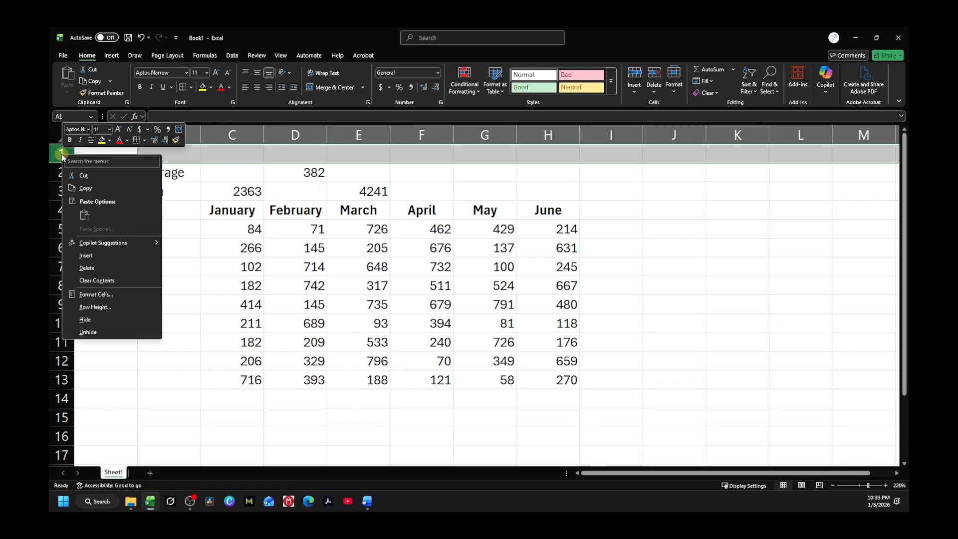
pyautogui.press('Escape')
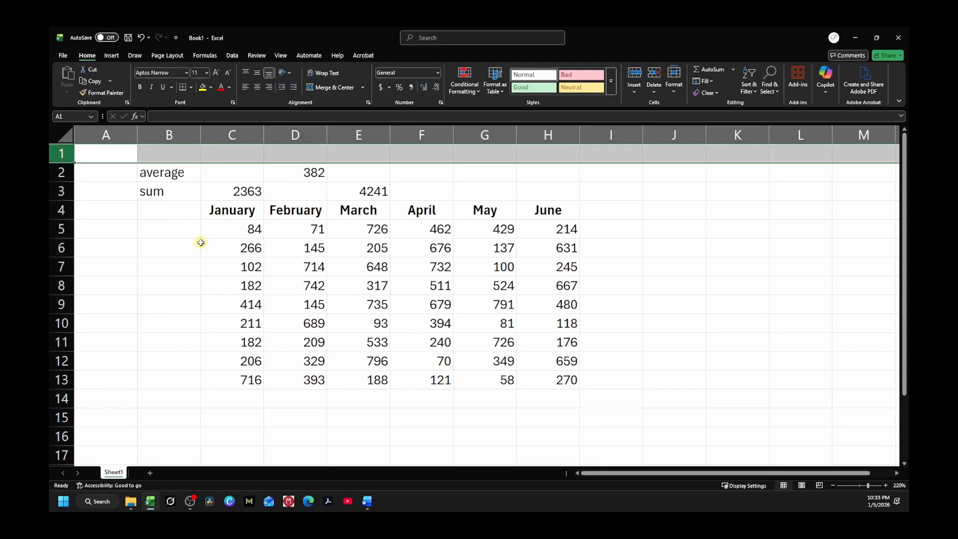
pyautogui.moveTo(61, 153); pyautogui.dragTo(60, 191)
pyautogui.rightClick(61, 151)
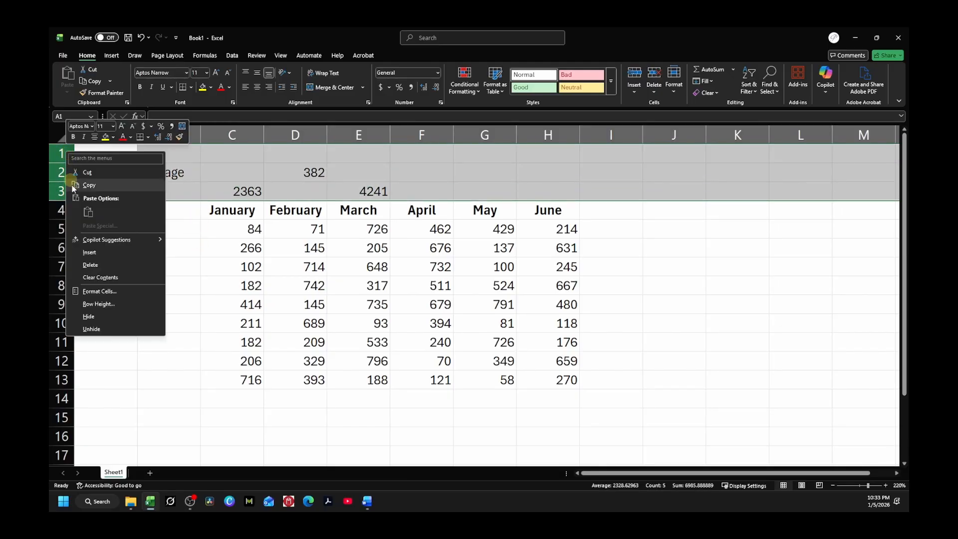
pyautogui.click(97, 253)
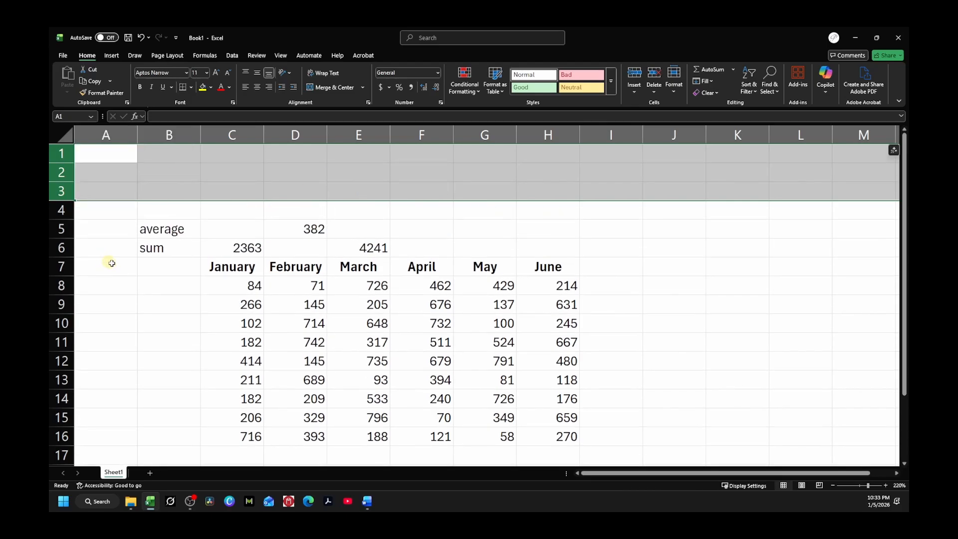
# Enter the label "min" in cell B4 and the label "max" in cell B3, above the average label
pyautogui.click(168, 282)
pyautogui.click(181, 211)
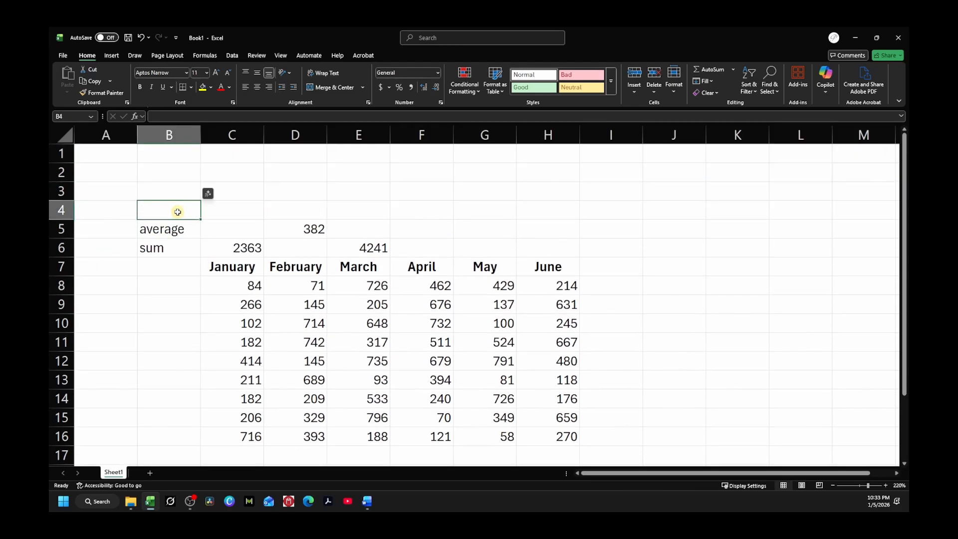
pyautogui.write('min')
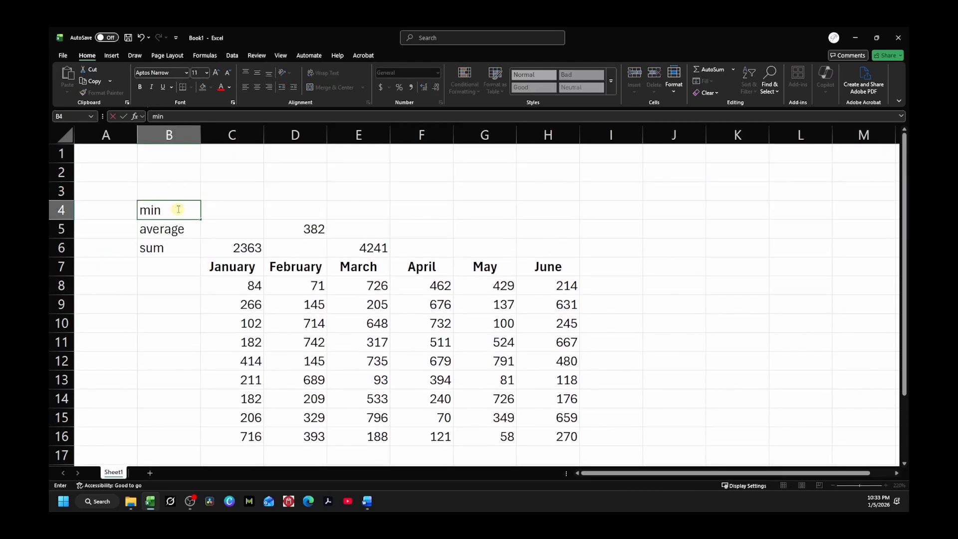
pyautogui.press('Up')
pyautogui.write('m')
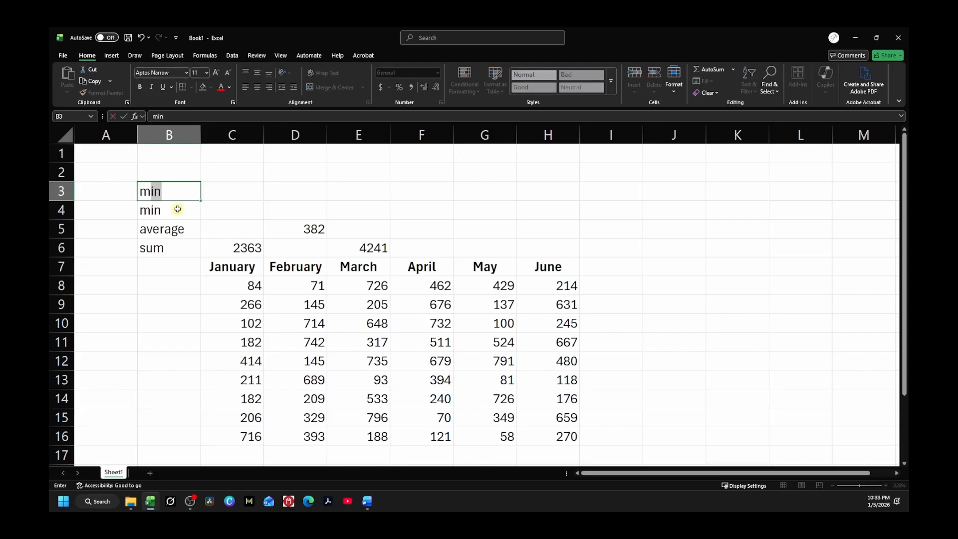
pyautogui.write('ax')
pyautogui.press('Return')
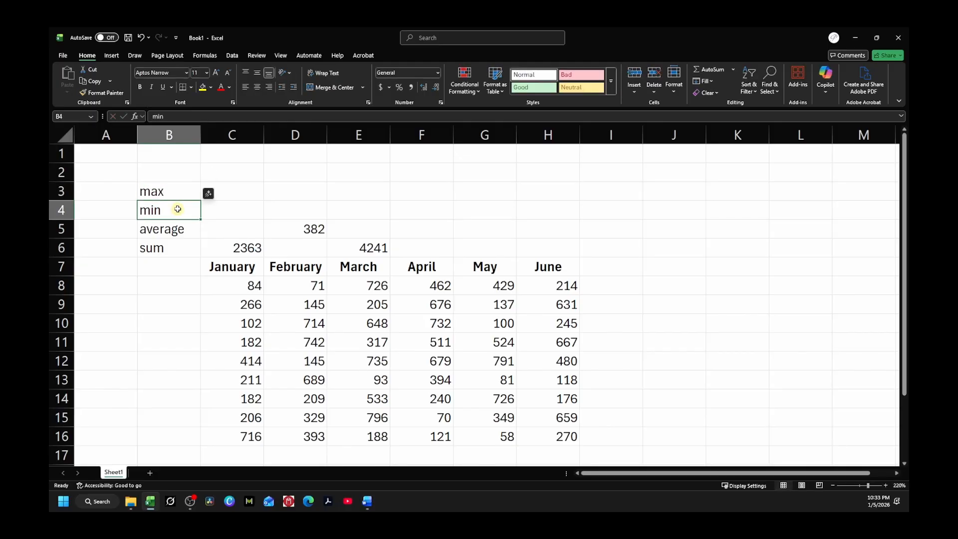
# Enter the formula =MIN(January_Sales) in cell C4 to return the smallest January value
pyautogui.press('Right')
pyautogui.press('Right')
pyautogui.press('Left')
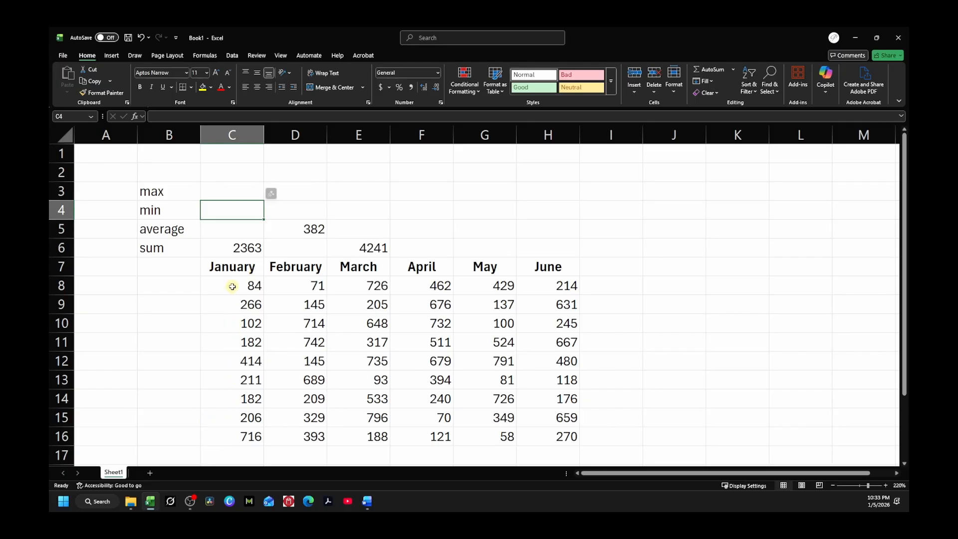
pyautogui.write('=min')
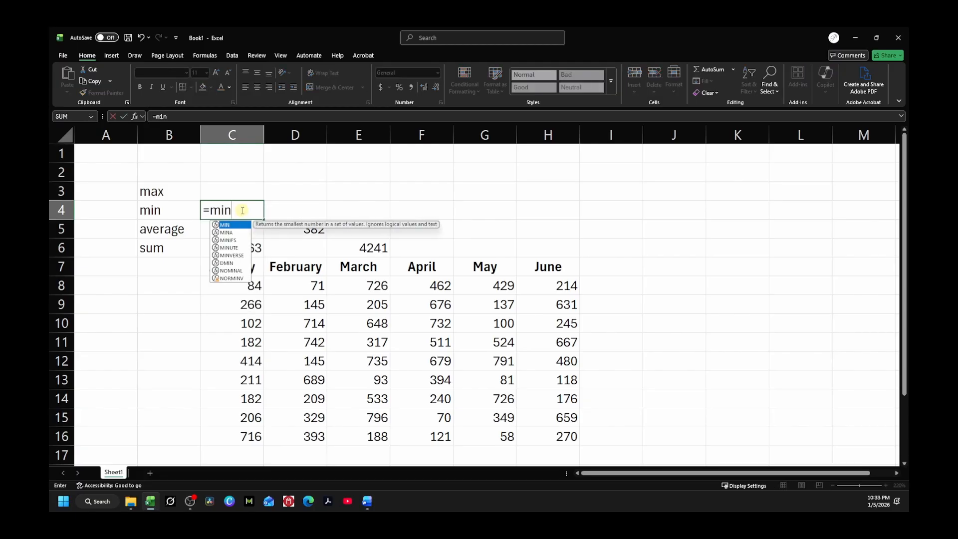
pyautogui.write('(')
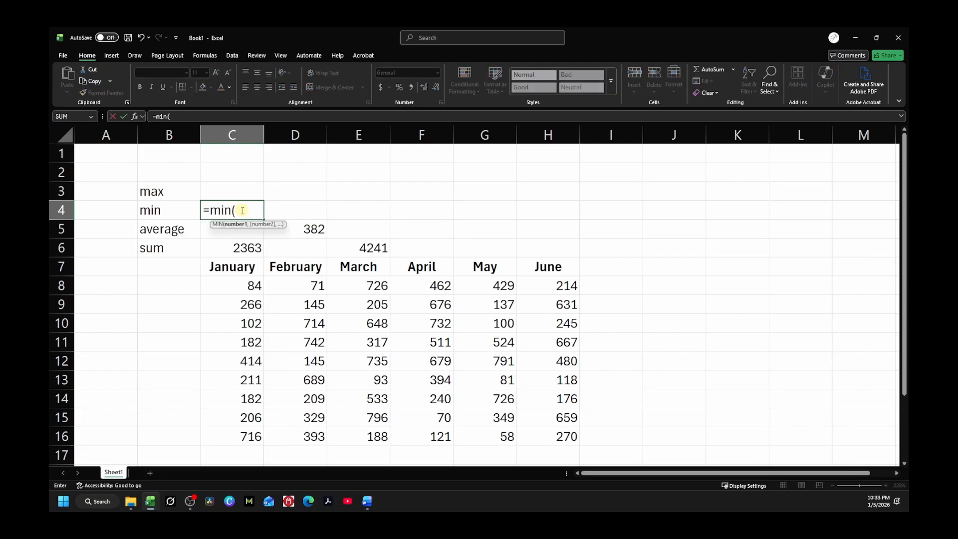
pyautogui.write('ja')
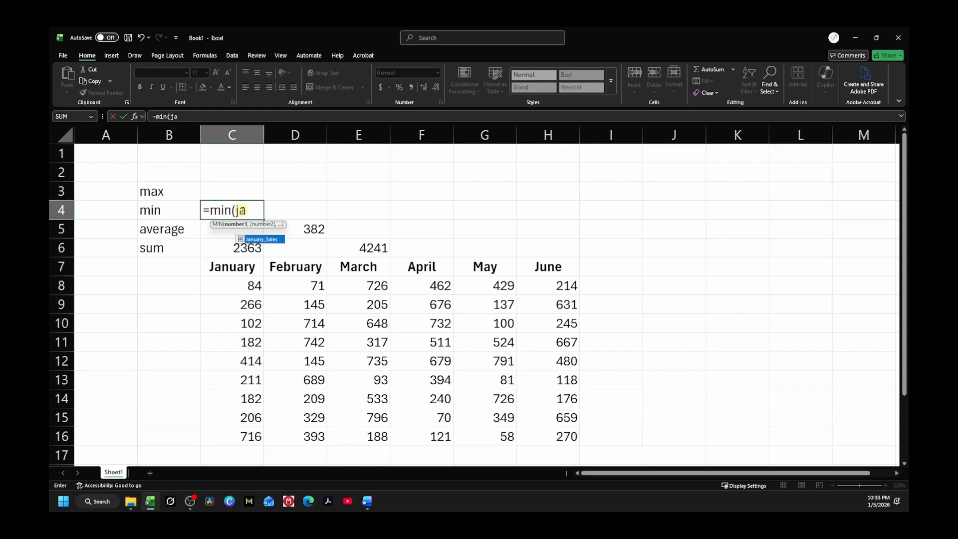
pyautogui.doubleClick(263, 240)
pyautogui.write(')')
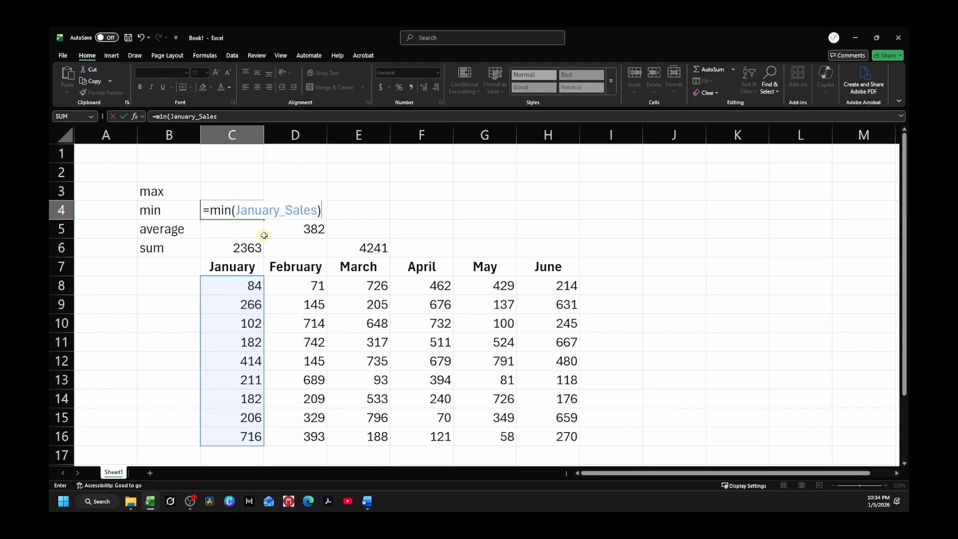
pyautogui.press('Return')
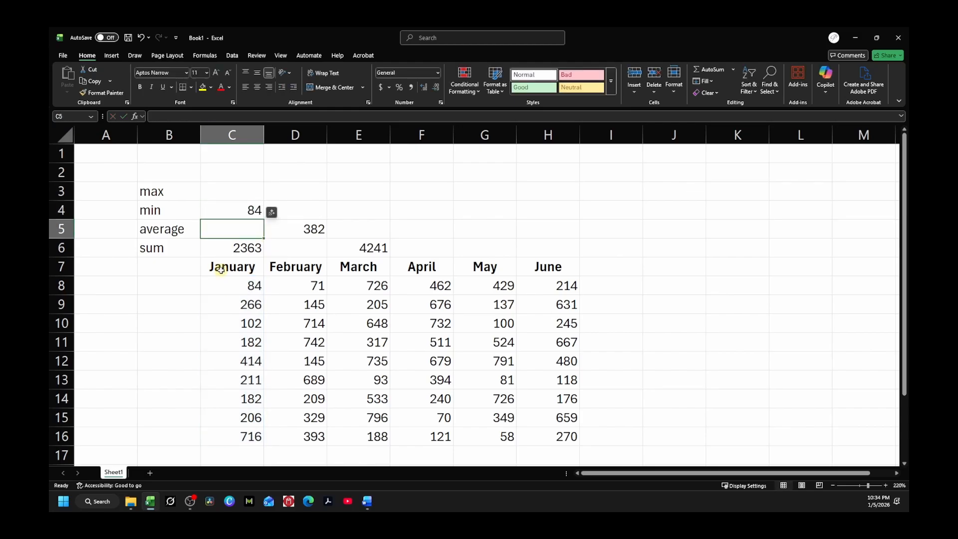
# Add filters to the month headers January through June in C7:H7
pyautogui.moveTo(220, 270); pyautogui.dragTo(538, 266)
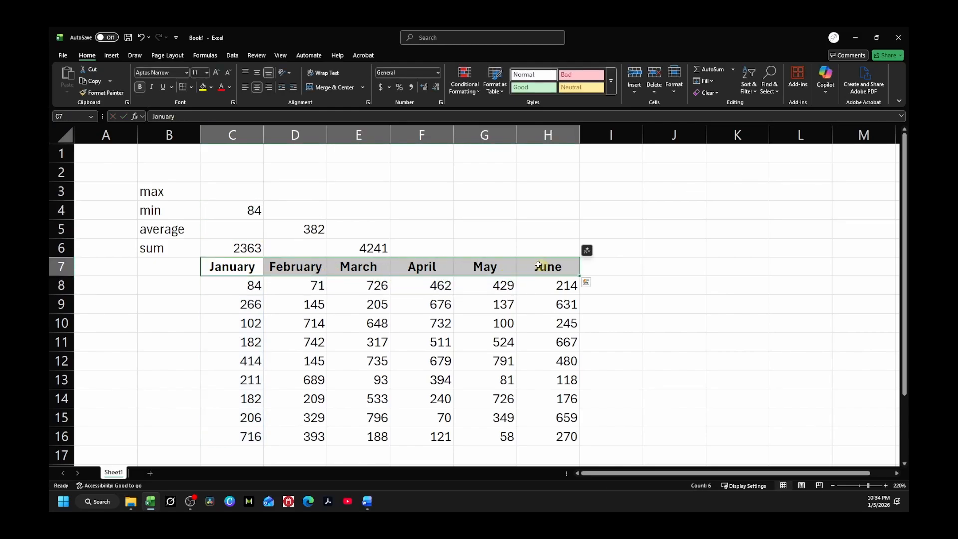
pyautogui.click(233, 55)
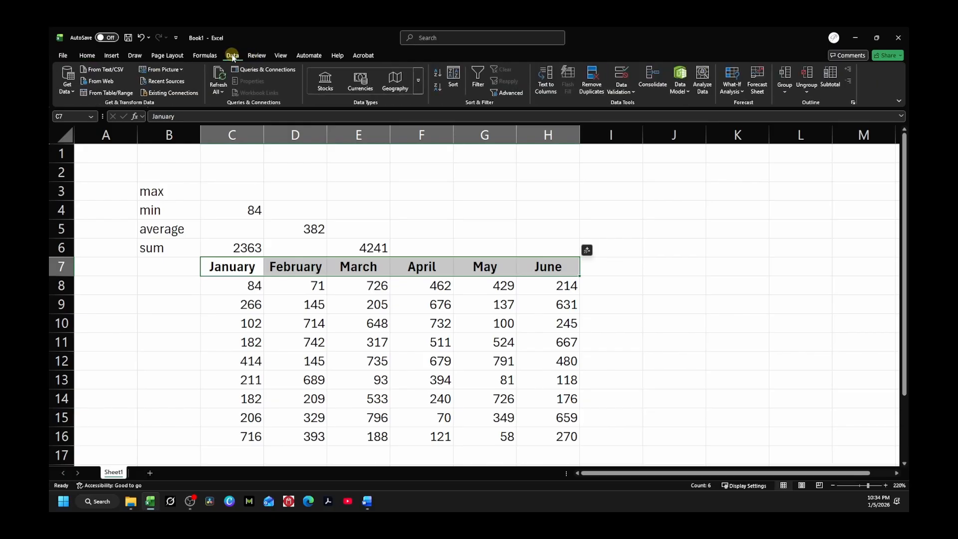
pyautogui.click(477, 74)
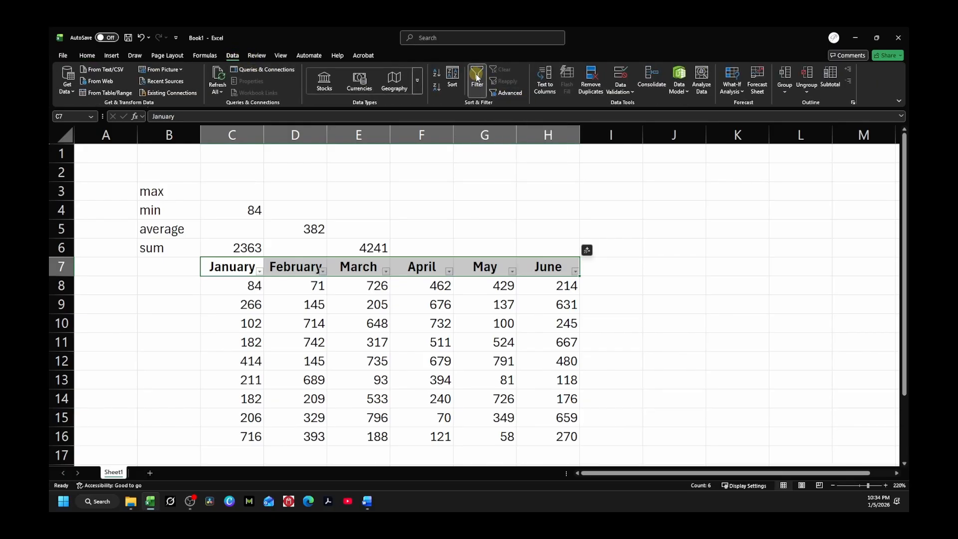
pyautogui.click(533, 204)
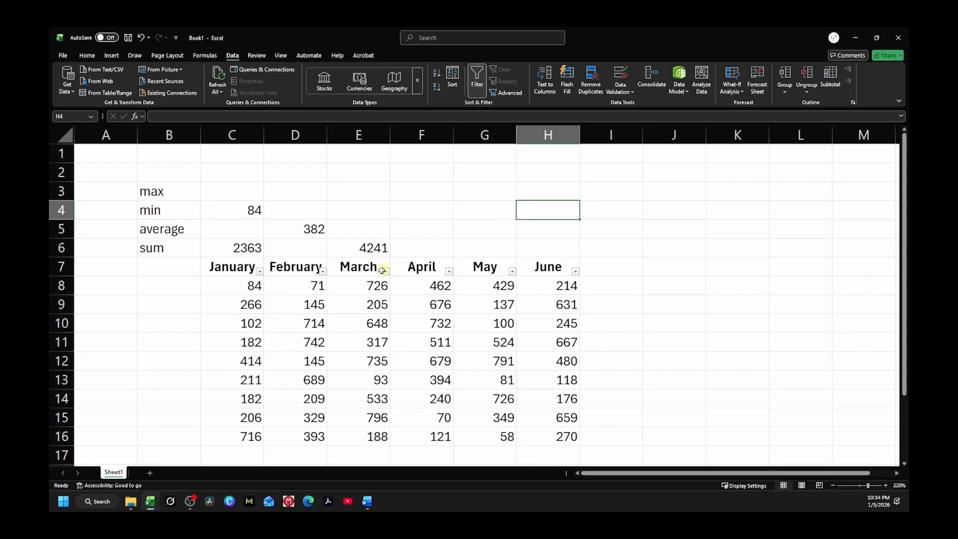
# Sort the table by January from smallest to largest and compare the first January value with the MIN formula in C4
pyautogui.click(259, 272)
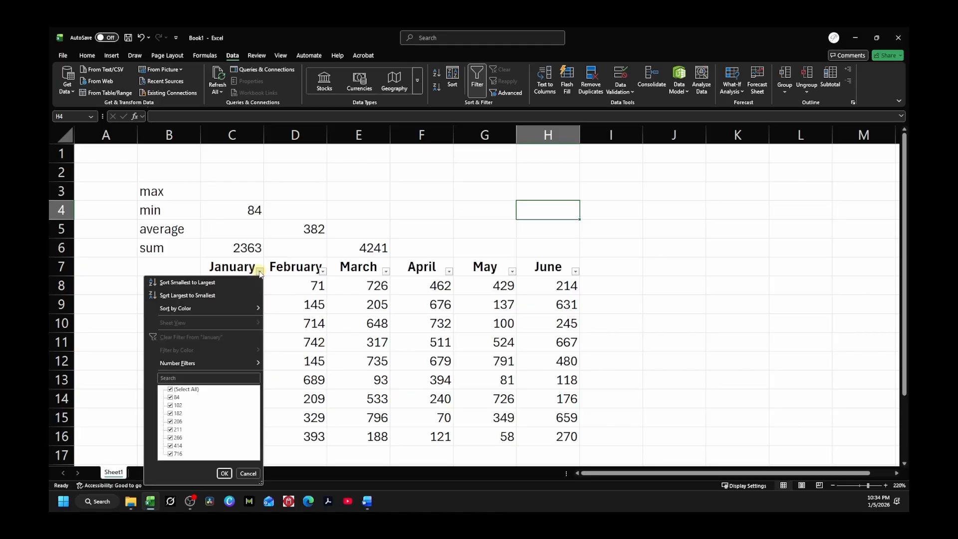
pyautogui.click(494, 210)
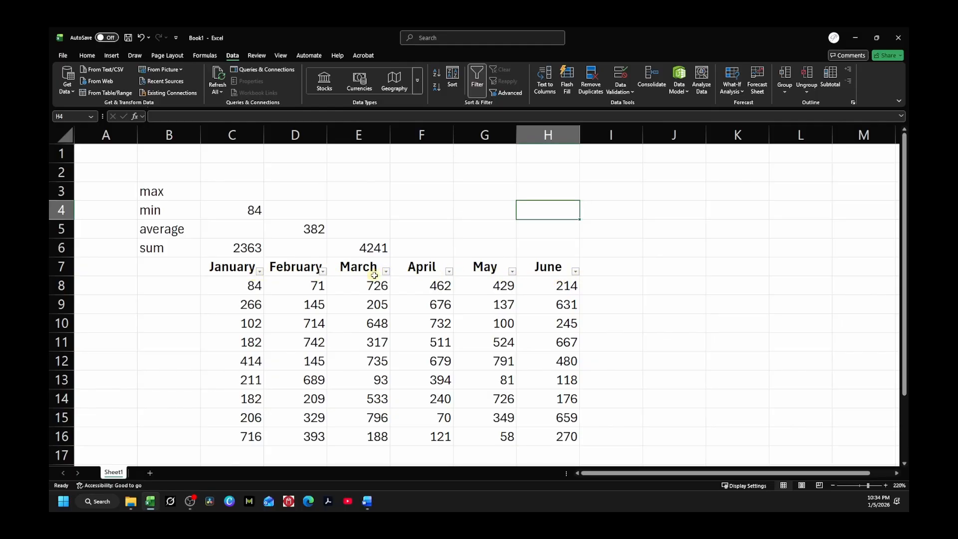
pyautogui.click(260, 270)
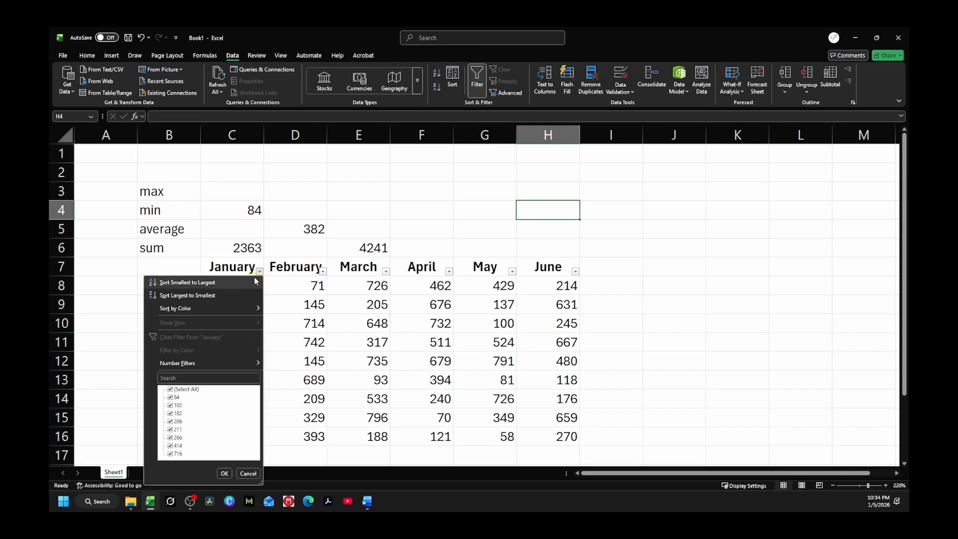
pyautogui.click(190, 283)
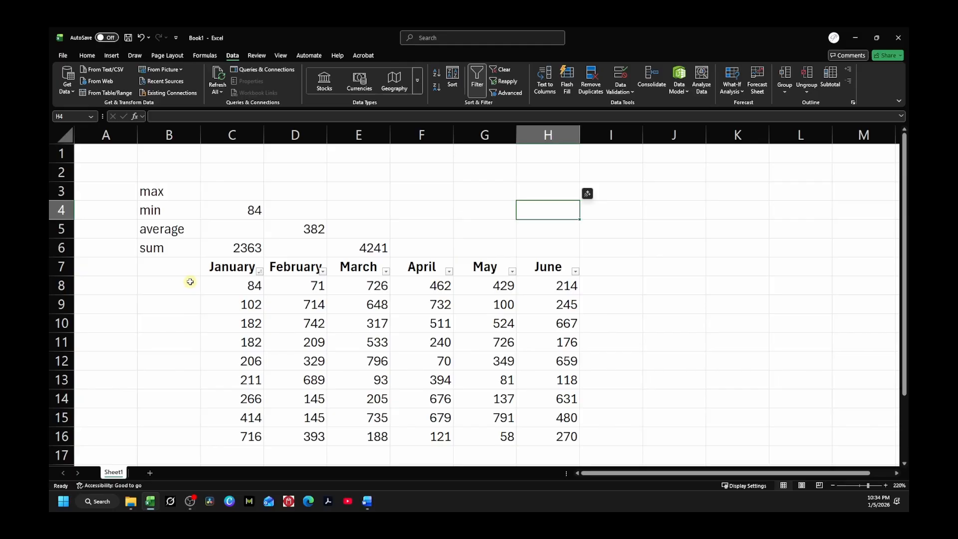
pyautogui.click(240, 286)
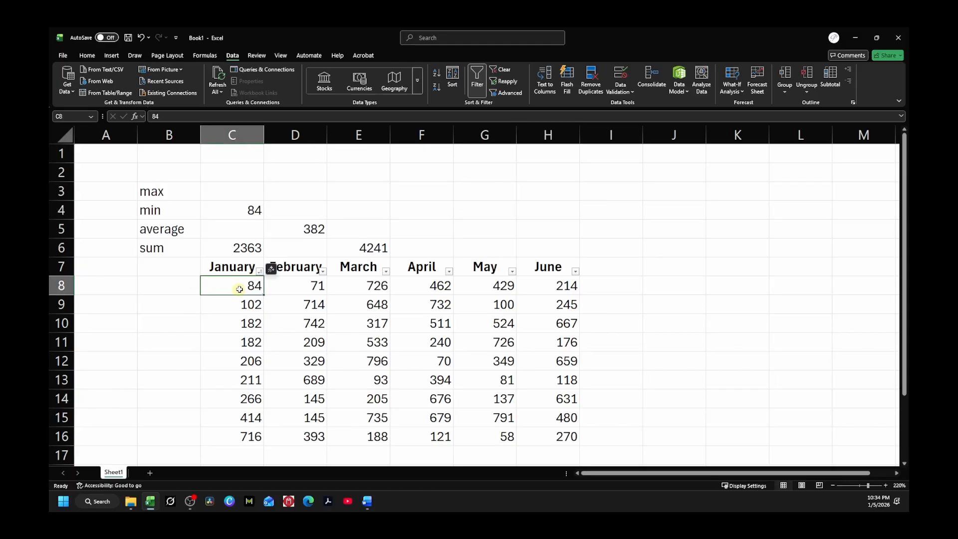
pyautogui.click(228, 210)
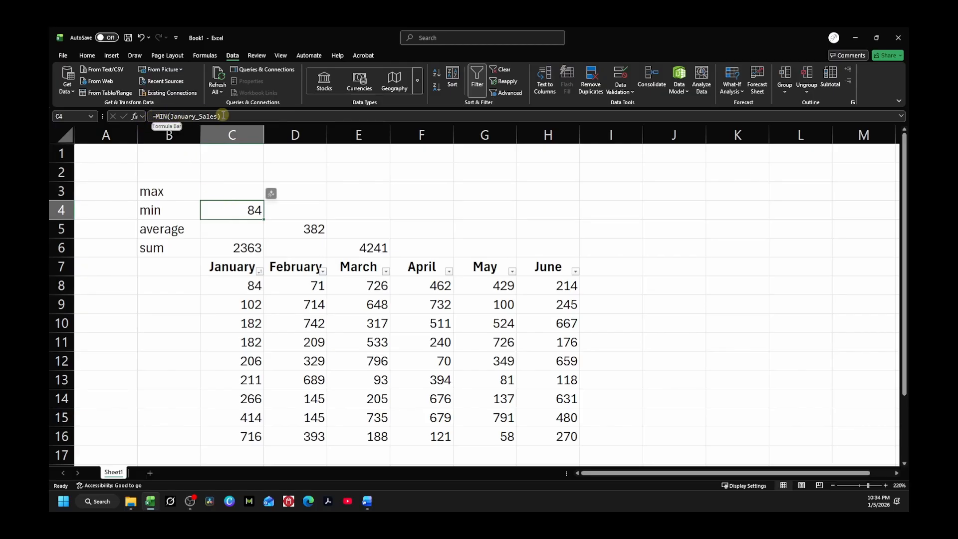
# Enter the formula =MAX(January_Sales) in cell C3 to return the largest January value
pyautogui.click(242, 191)
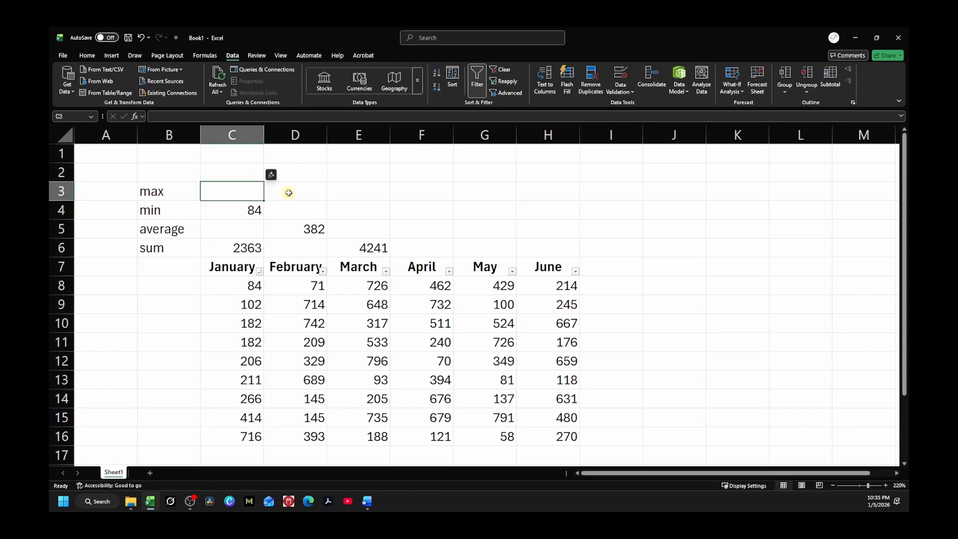
pyautogui.write('=')
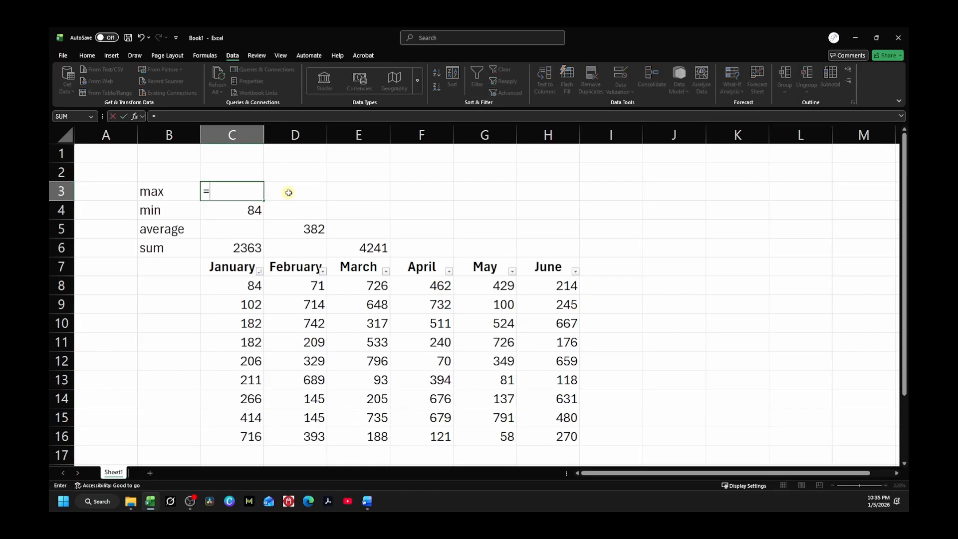
pyautogui.write('max')
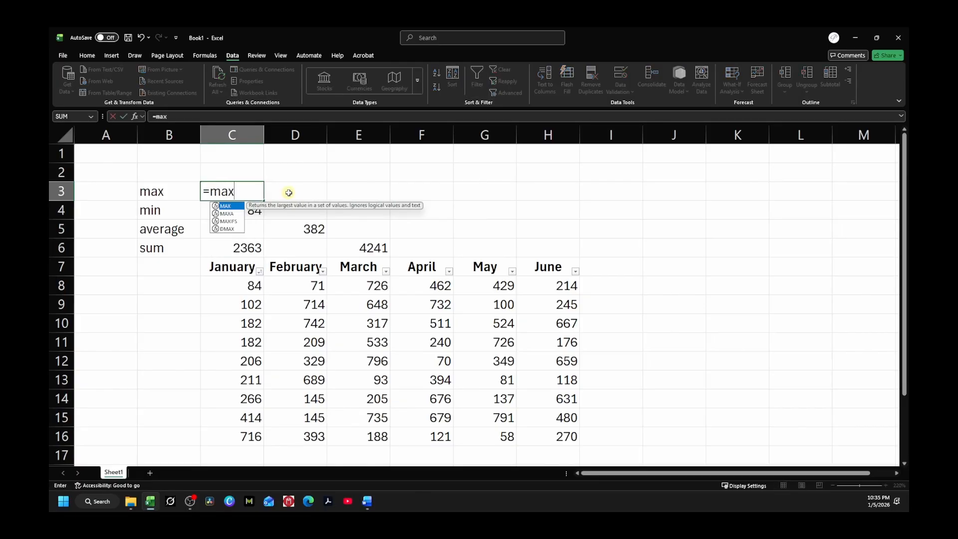
pyautogui.write('(')
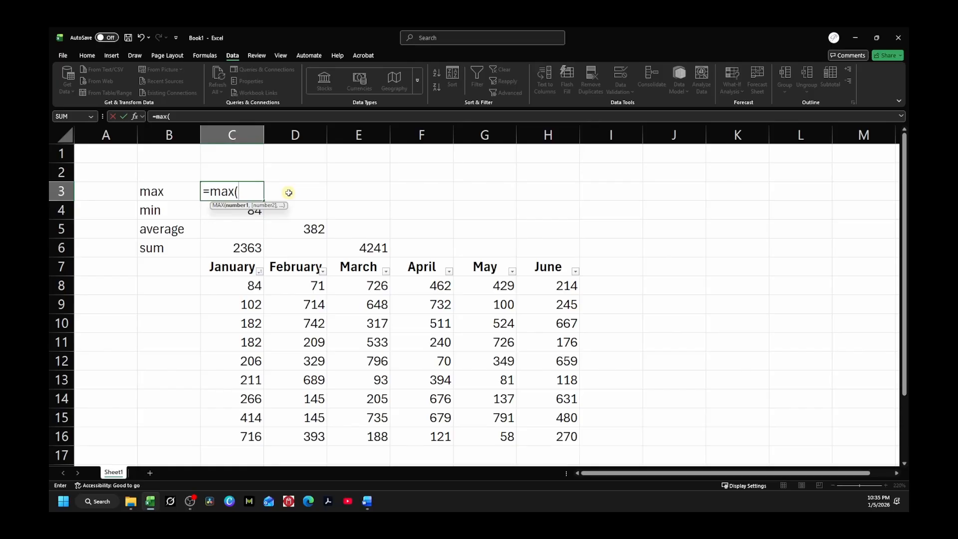
pyautogui.write('jan')
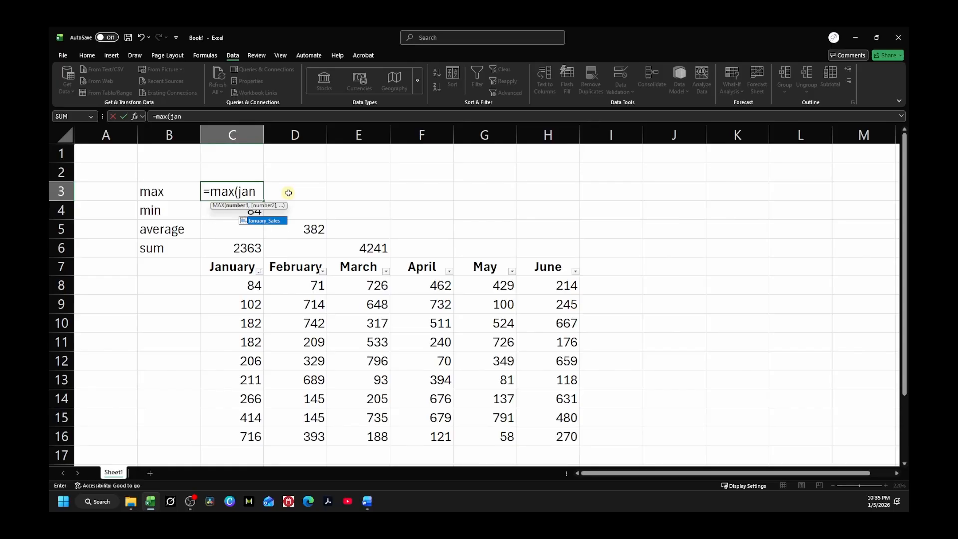
pyautogui.doubleClick(258, 221)
pyautogui.write(')')
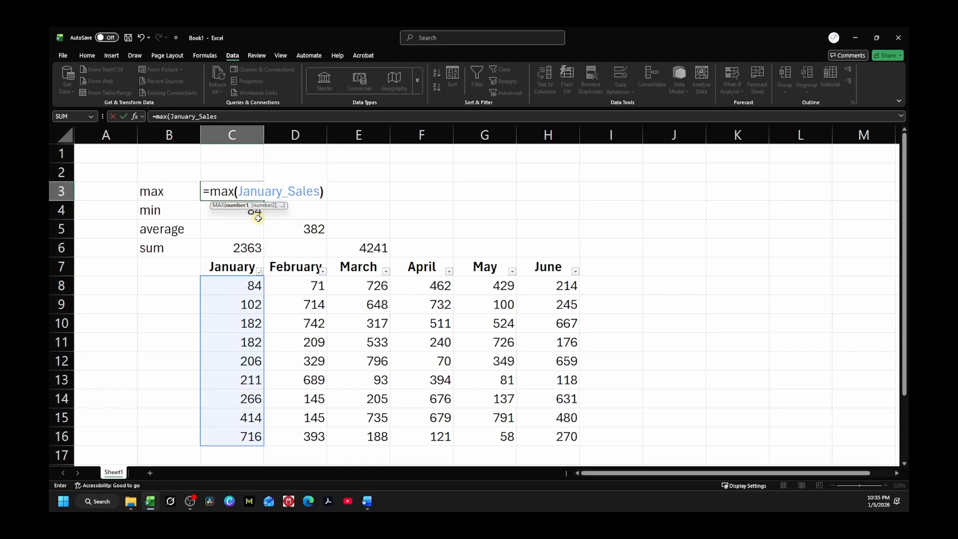
pyautogui.press('Return')
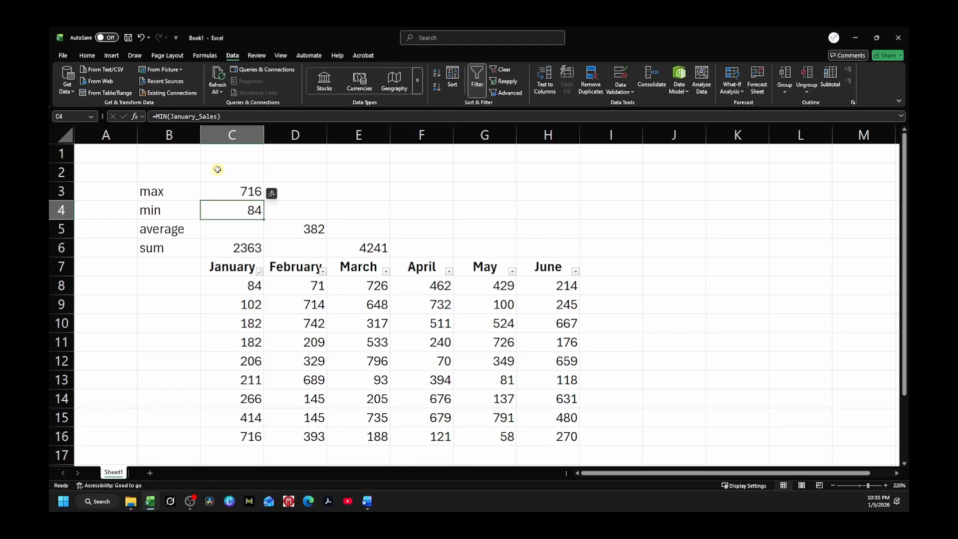
# Enter the label count in cell B2, above the max label
pyautogui.click(175, 171)
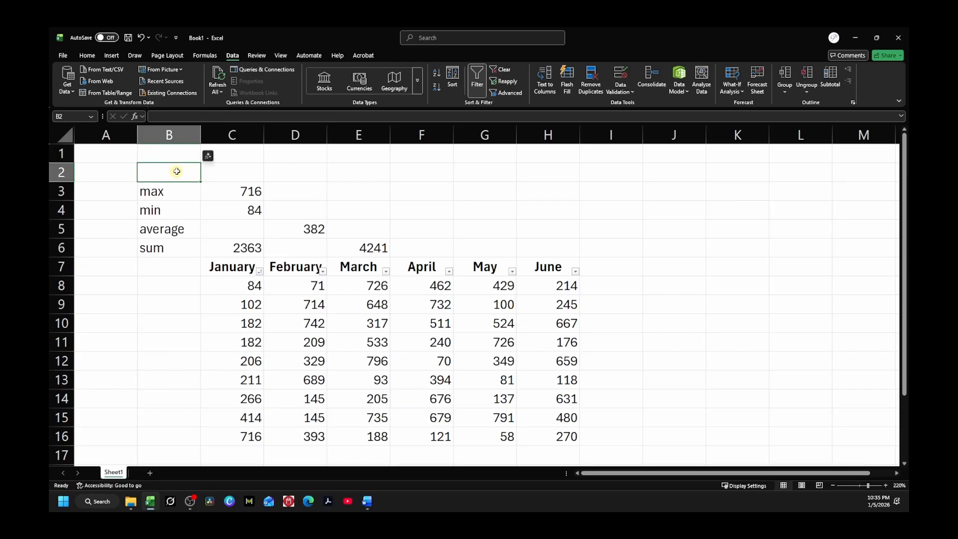
pyautogui.write('count')
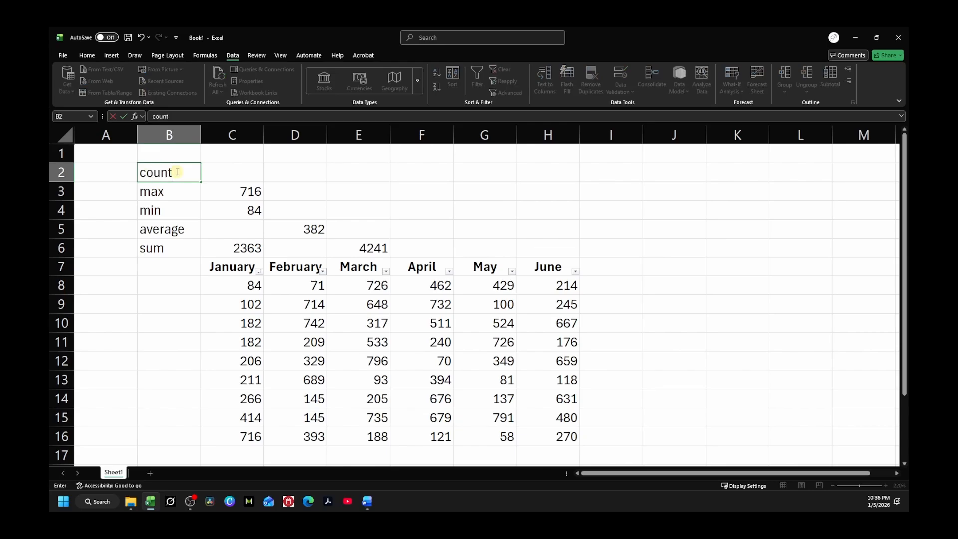
pyautogui.press('Return')
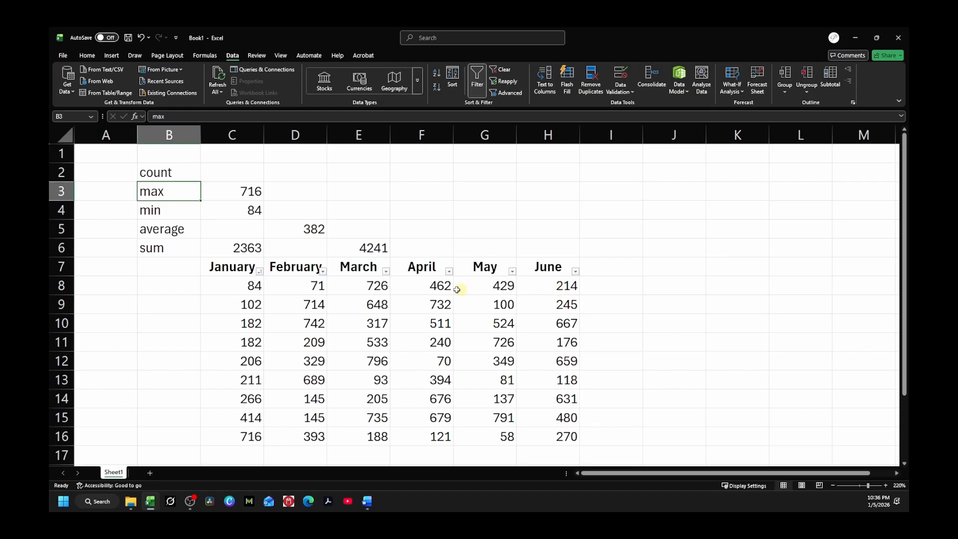
# Enter the formula =COUNT(April_Sales) in cell F2 and select the April values F8:F16 to check it
pyautogui.click(424, 174)
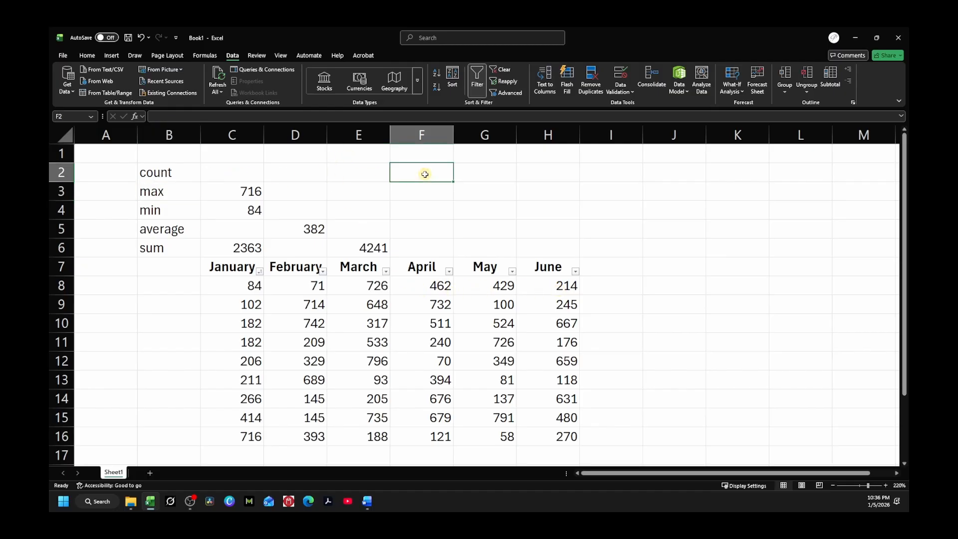
pyautogui.write('=')
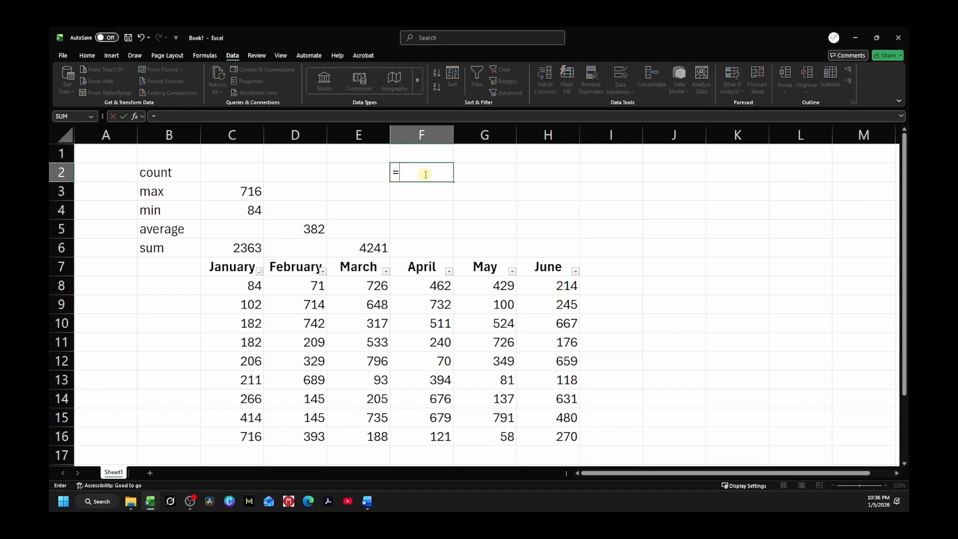
pyautogui.write('count')
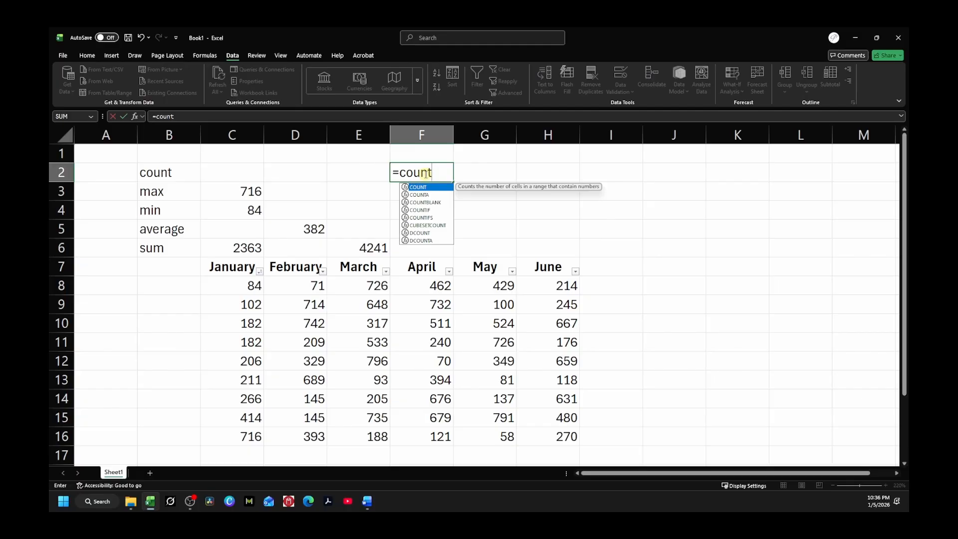
pyautogui.write('(')
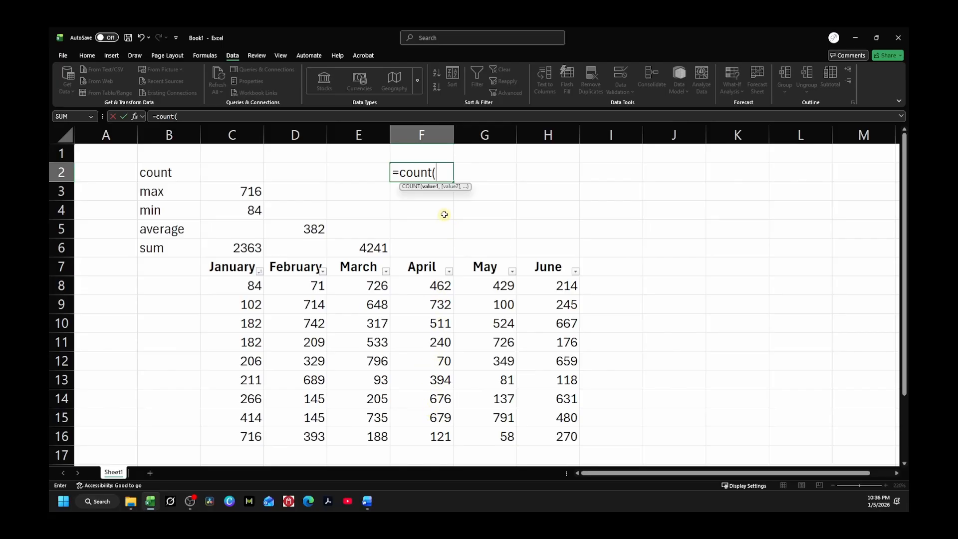
pyautogui.write('ap')
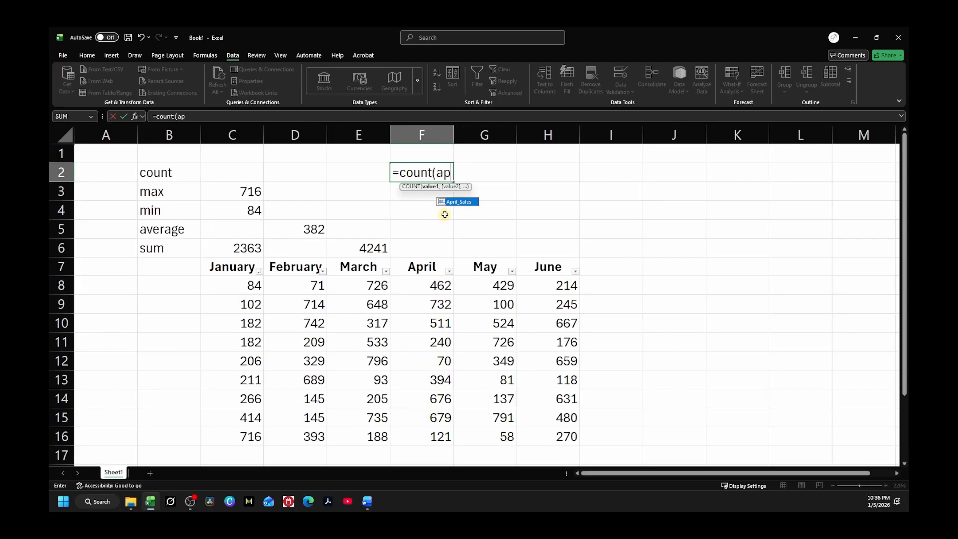
pyautogui.doubleClick(457, 201)
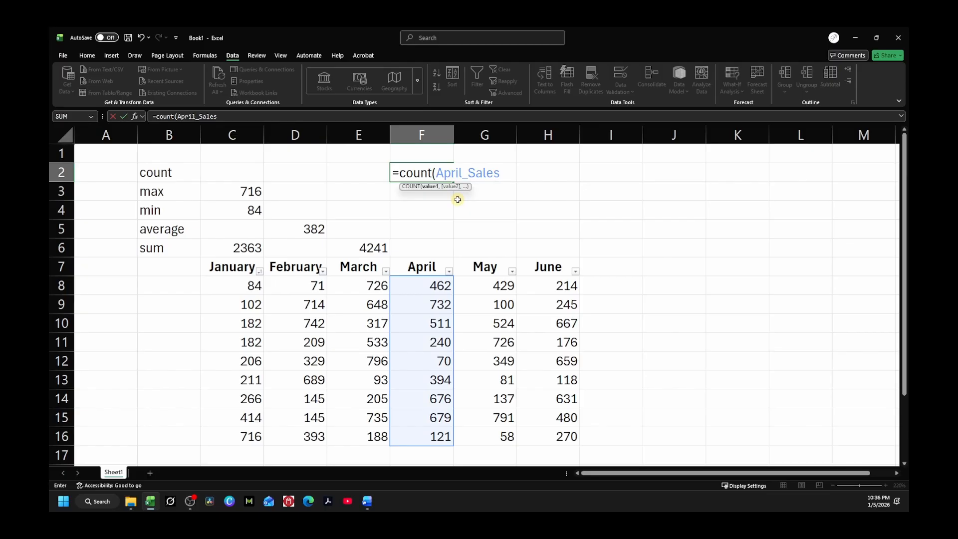
pyautogui.write(')')
pyautogui.press('Return')
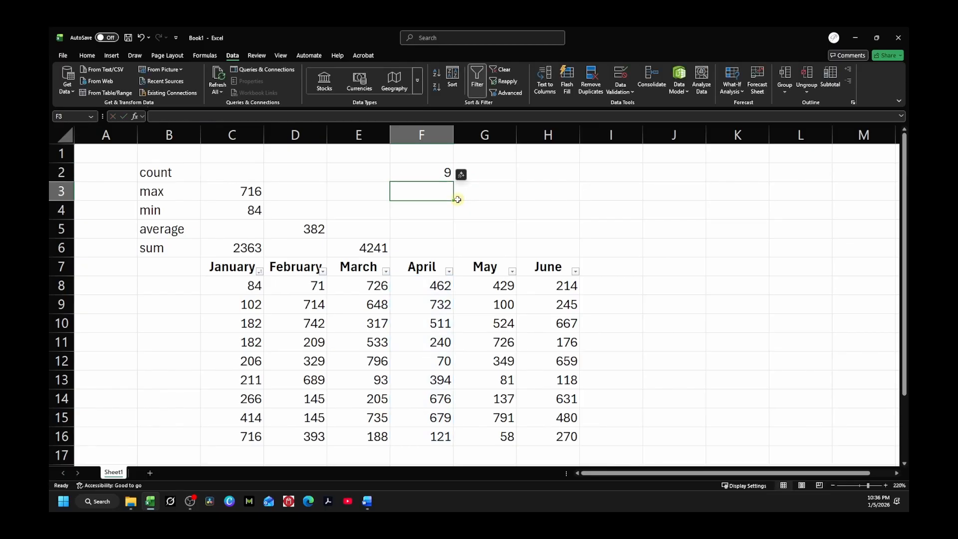
pyautogui.moveTo(429, 283); pyautogui.dragTo(433, 433)
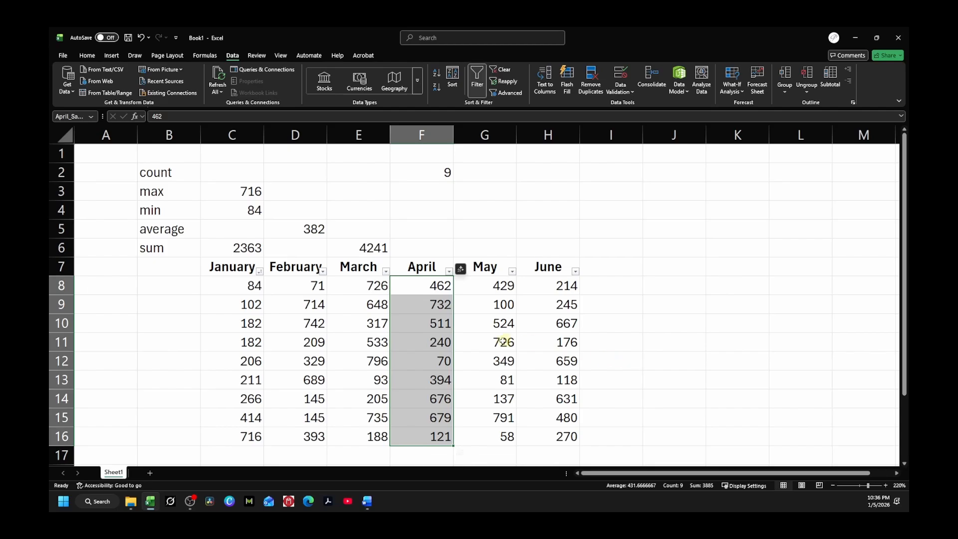
# Replace the April value in cell F12 with the text N/A and check the COUNT formula in F2
pyautogui.click(421, 360)
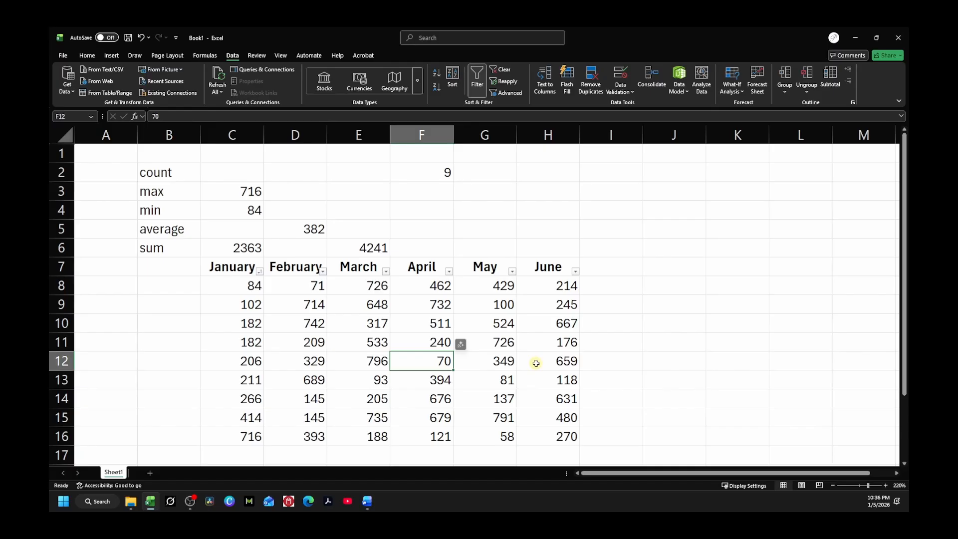
pyautogui.write('N/a')
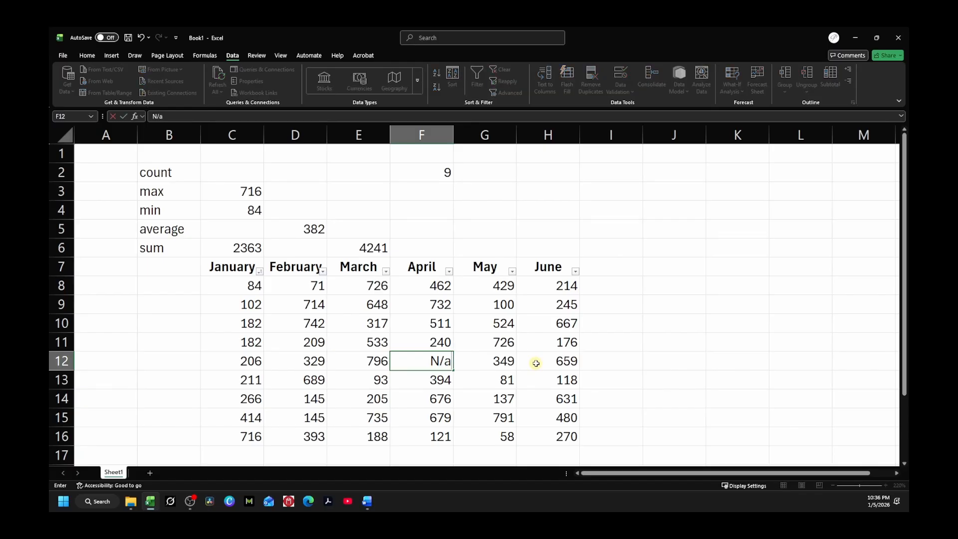
pyautogui.press('BackSpace')
pyautogui.write('A')
pyautogui.press('Return')
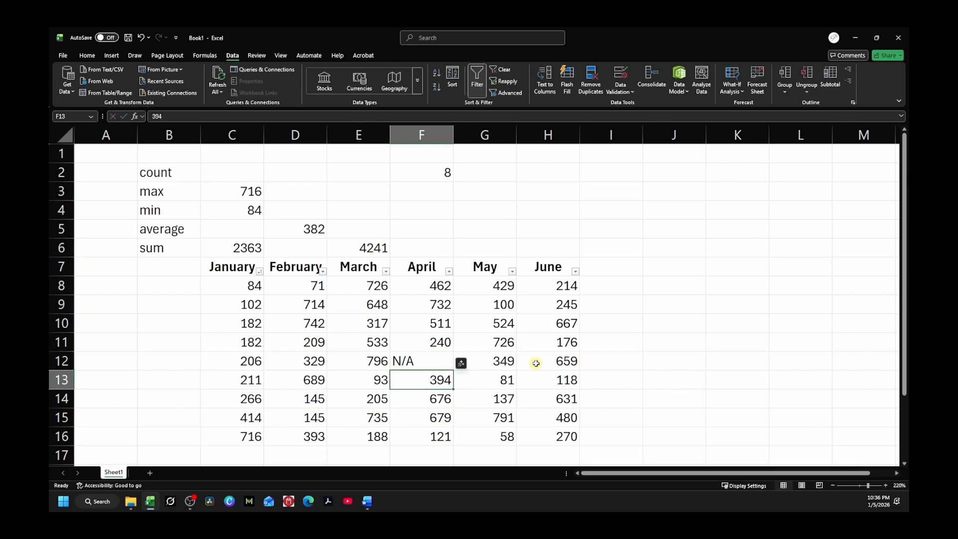
pyautogui.click(433, 171)
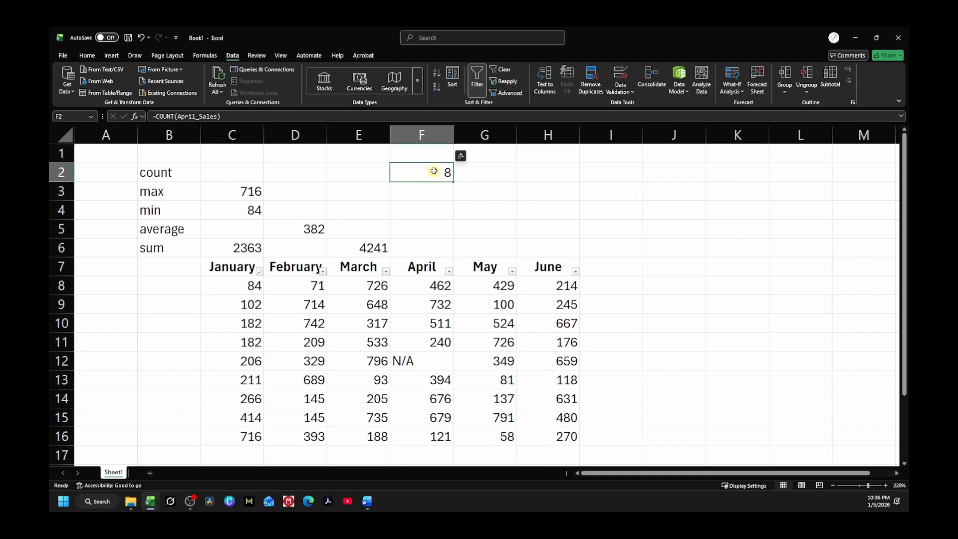
# Clear the April value in cell F11 and select F8:F16 to compare it with the count
pyautogui.click(421, 344)
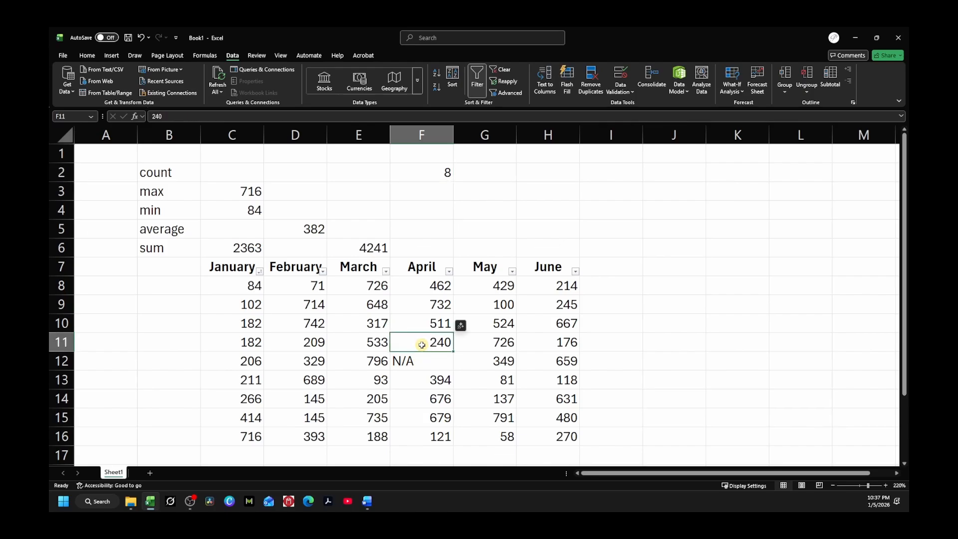
pyautogui.press('Delete')
pyautogui.moveTo(423, 287); pyautogui.dragTo(421, 433)
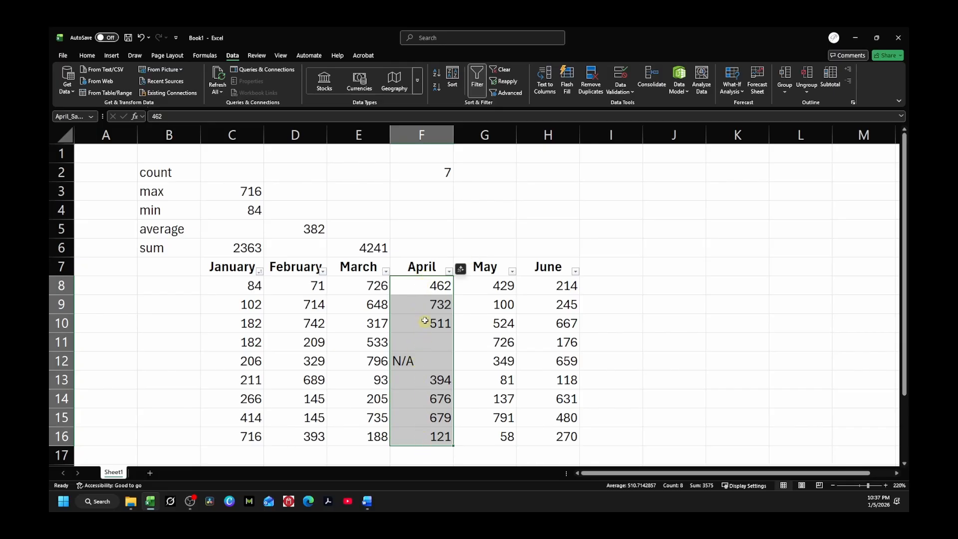
# Label cell B1 counta, enter =COUNTA(April_Sales) in cell F1, and select the April values to check it
pyautogui.click(179, 158)
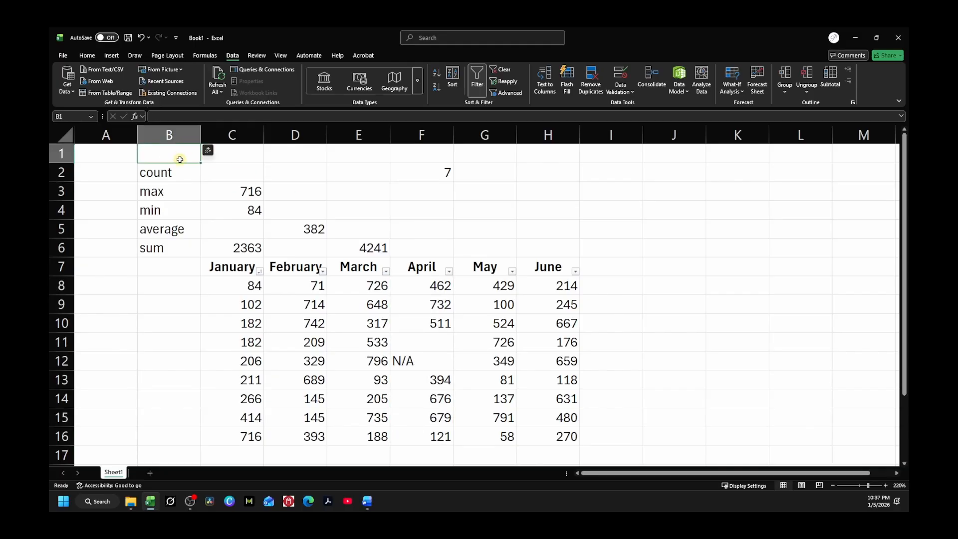
pyautogui.write('counta')
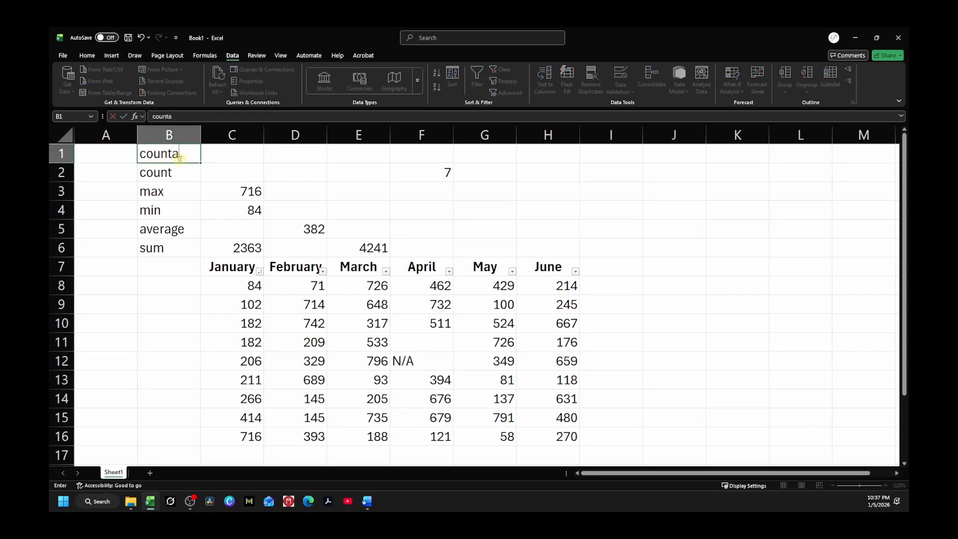
pyautogui.click(421, 155)
pyautogui.write('=')
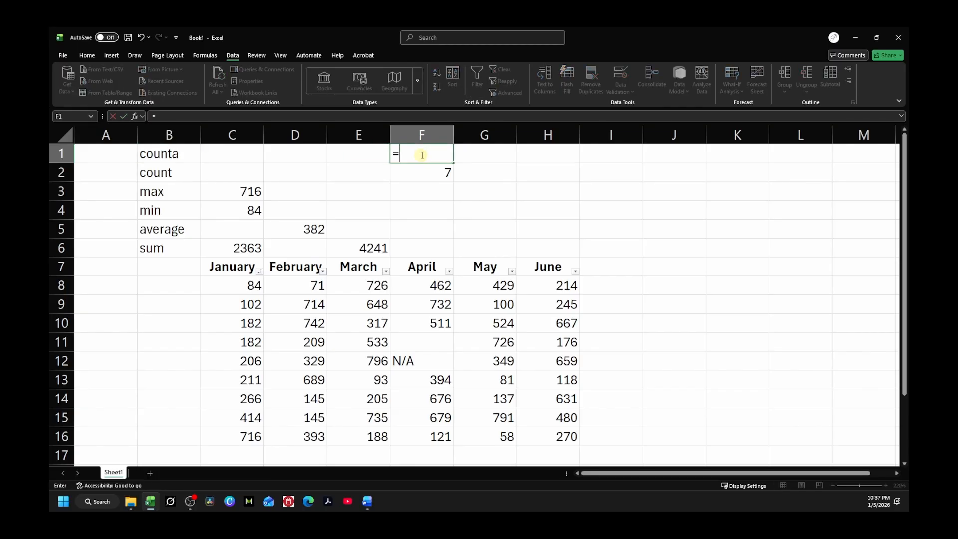
pyautogui.write('counta')
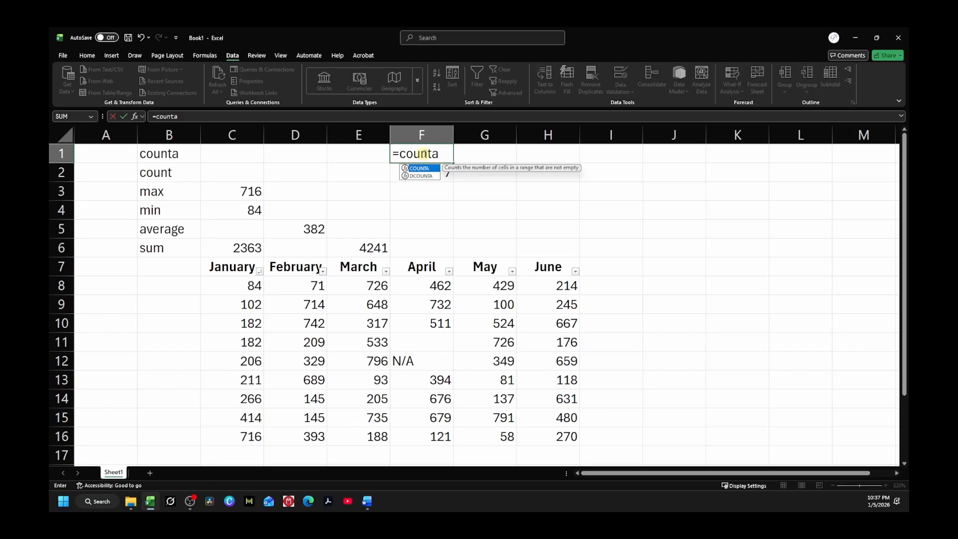
pyautogui.write('(')
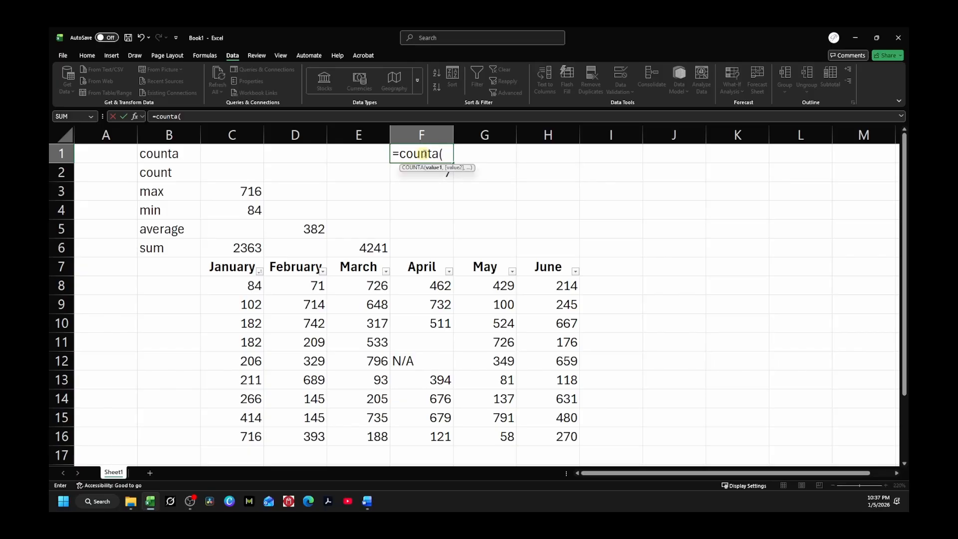
pyautogui.write('ap')
pyautogui.doubleClick(465, 183)
pyautogui.write(')')
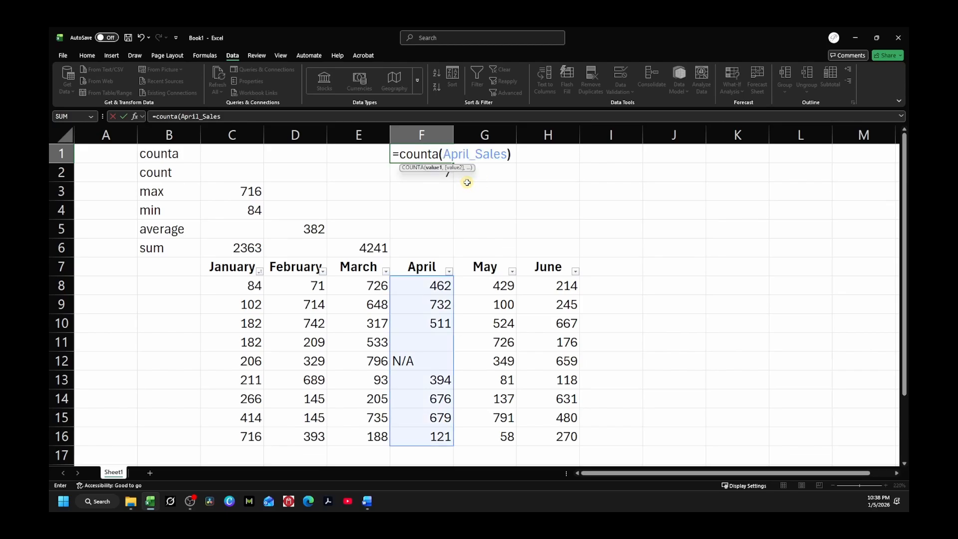
pyautogui.press('Return')
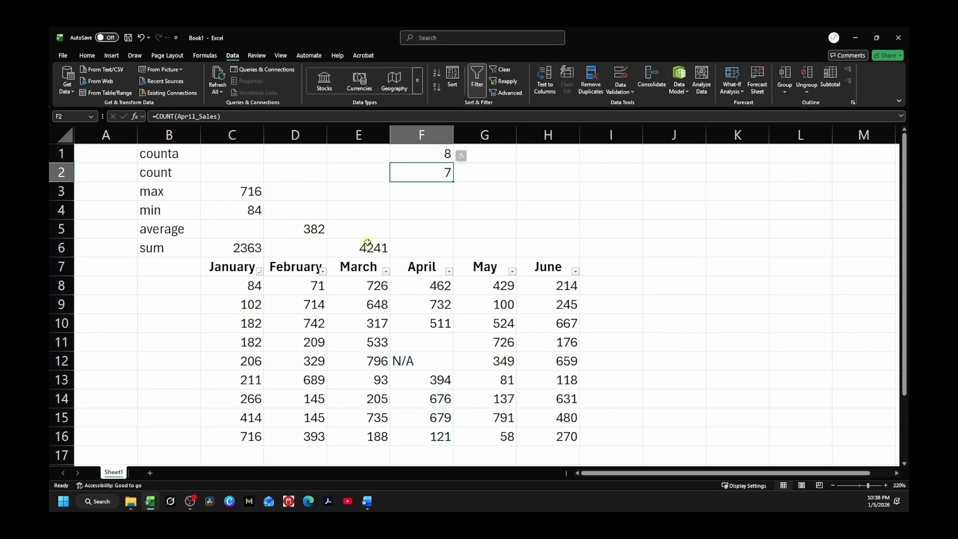
pyautogui.moveTo(416, 284); pyautogui.dragTo(429, 433)
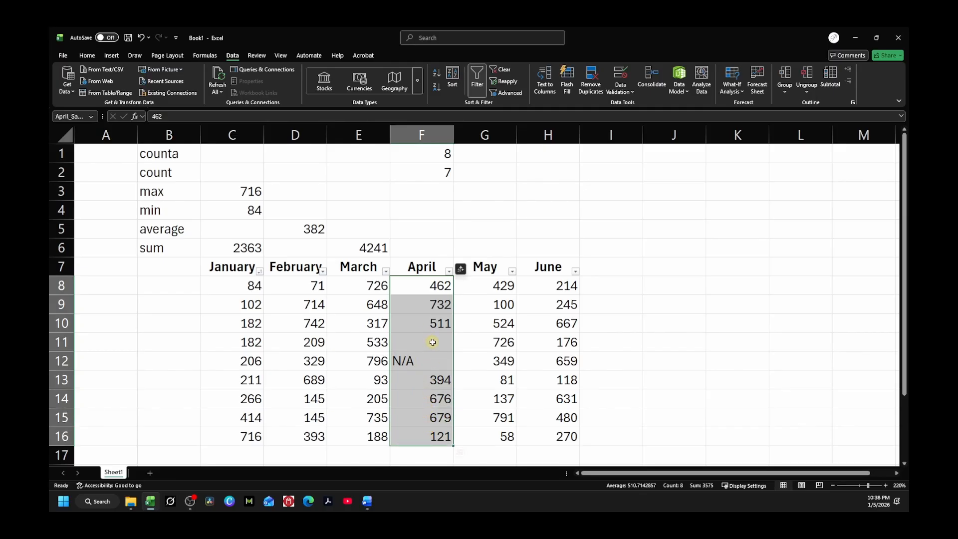
# Insert a blank row above the counta row
pyautogui.rightClick(60, 154)
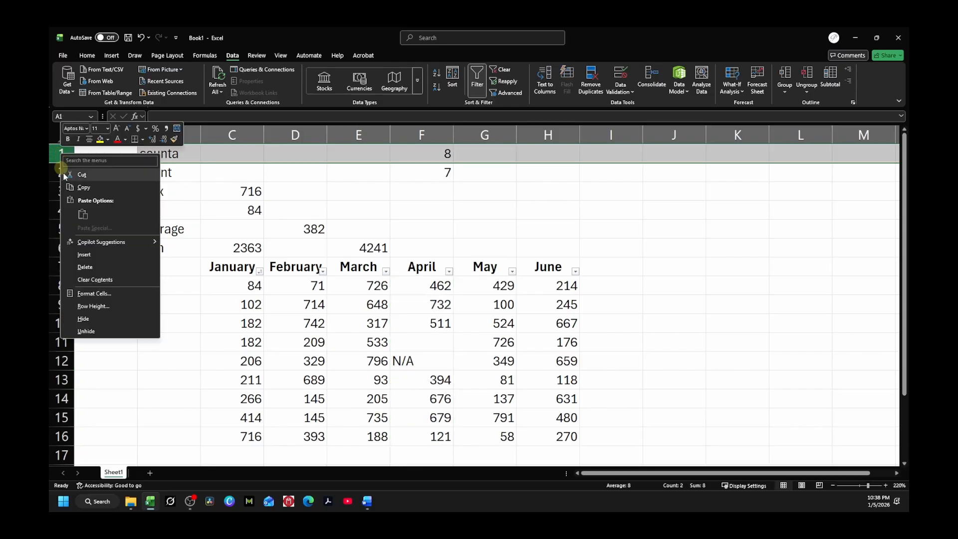
pyautogui.click(84, 255)
pyautogui.click(494, 210)
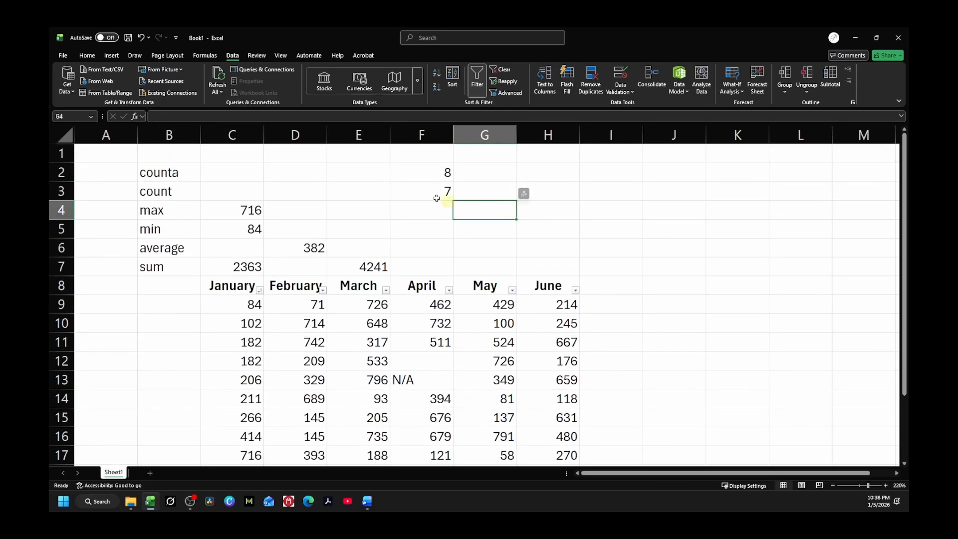
# Enter the label countblank in cell B1
pyautogui.click(164, 153)
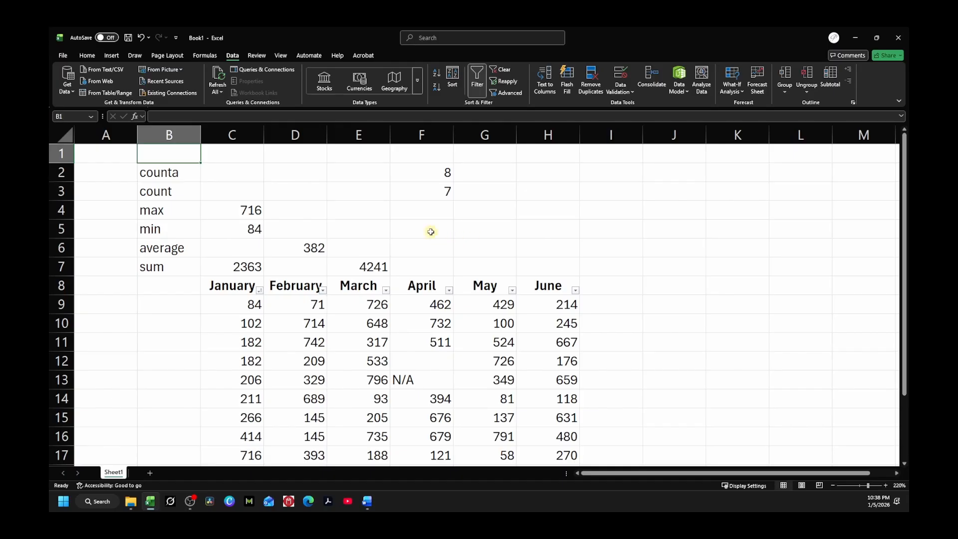
pyautogui.write('count')
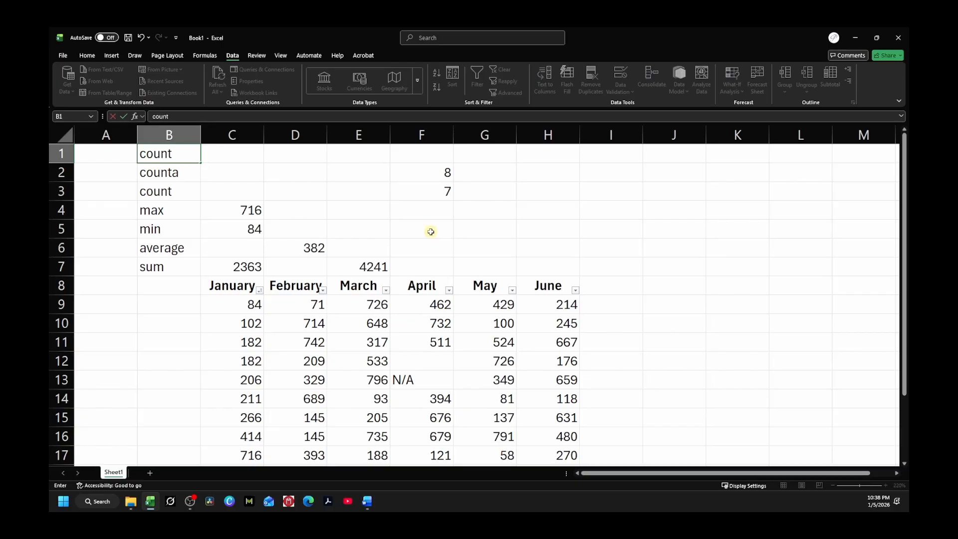
pyautogui.write('blank')
# Enter =COUNTBLANK(April_Sales) in cell F1 to count the empty April cells
pyautogui.click(429, 154)
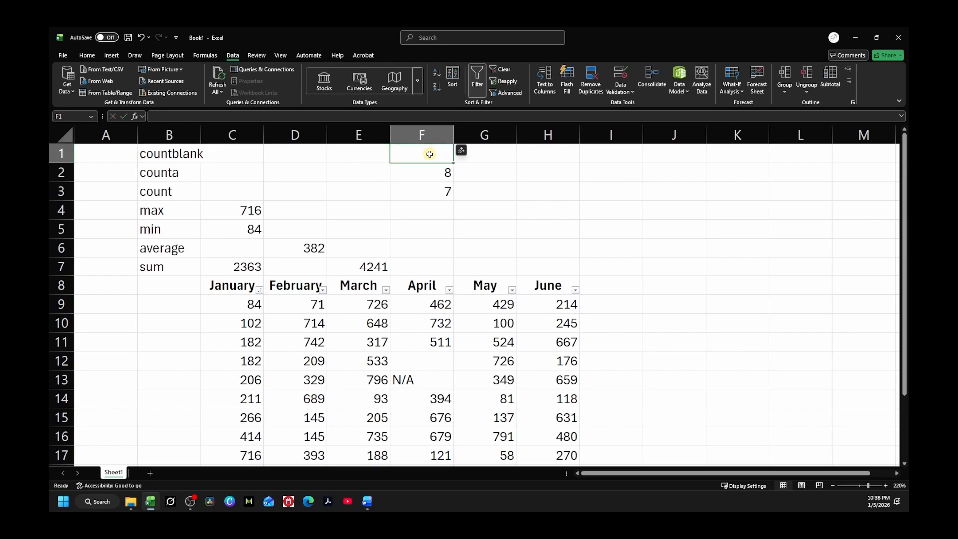
pyautogui.write('=')
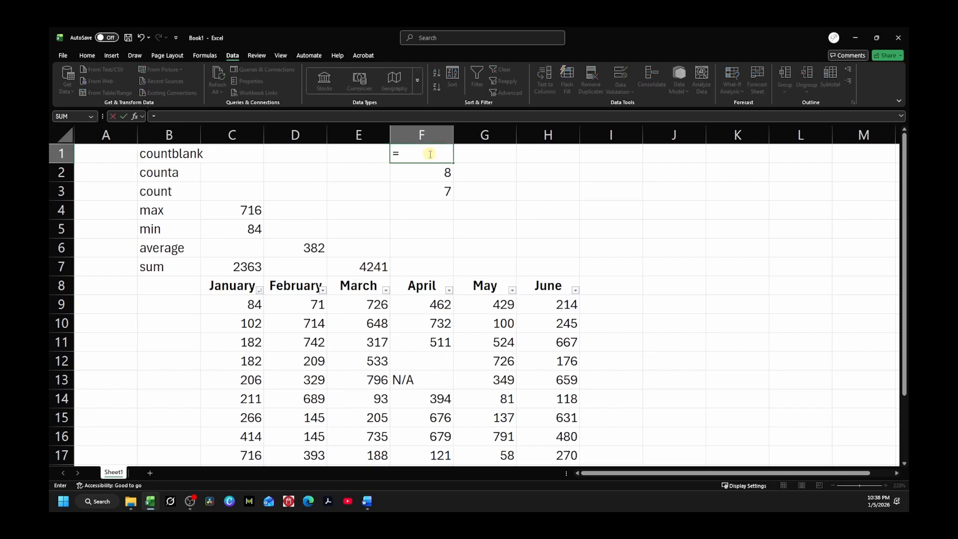
pyautogui.write('countblank')
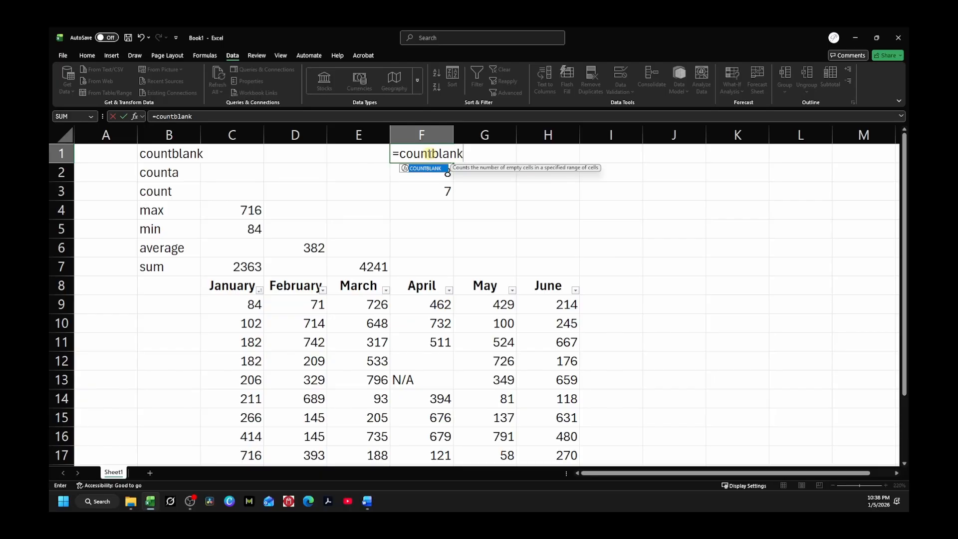
pyautogui.write('(')
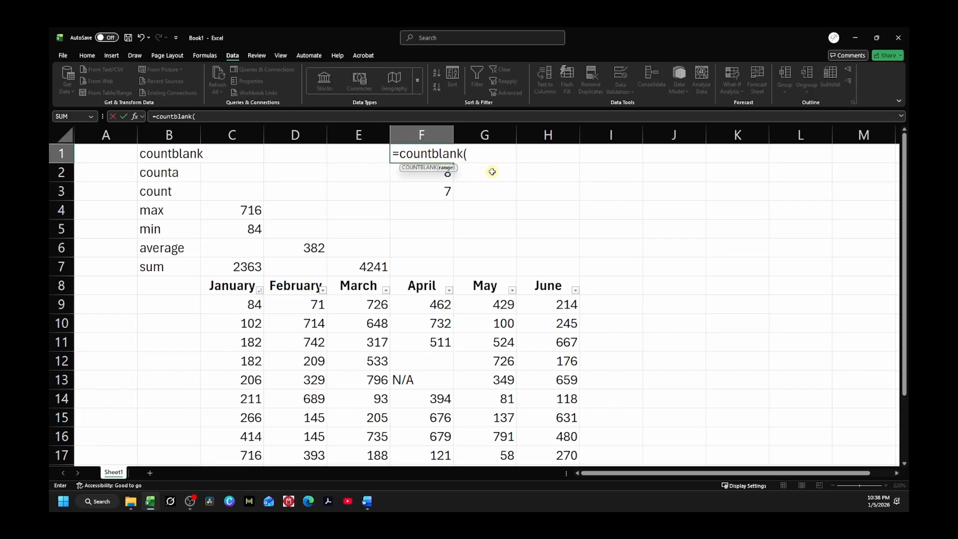
pyautogui.write('ap')
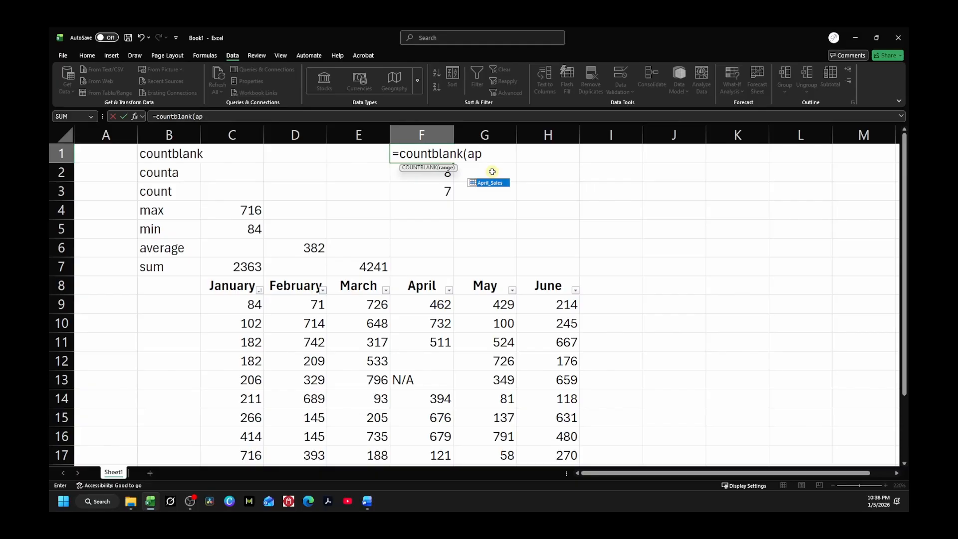
pyautogui.doubleClick(491, 182)
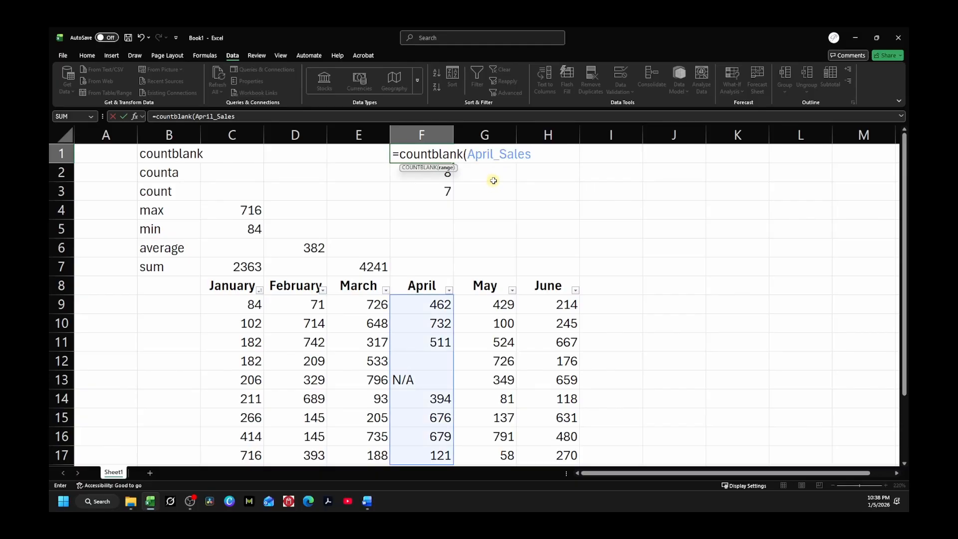
pyautogui.write(')')
pyautogui.press('Return')
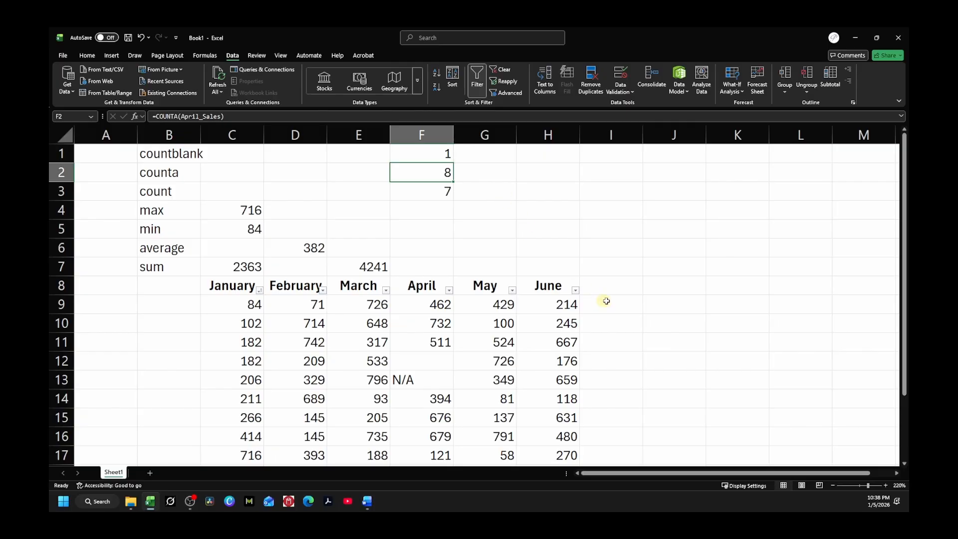
# Compare the April values in F9:F17, including the N/A cell, with the counta and count rows
pyautogui.scroll(-1, 608, 299)
pyautogui.scroll(1, 618, 300)
pyautogui.click(437, 382)
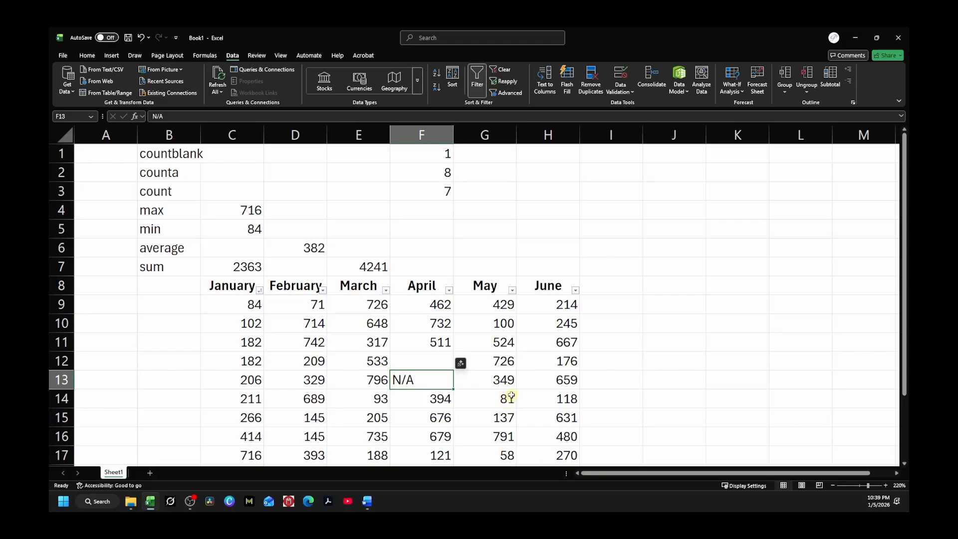
pyautogui.moveTo(406, 308); pyautogui.dragTo(429, 452)
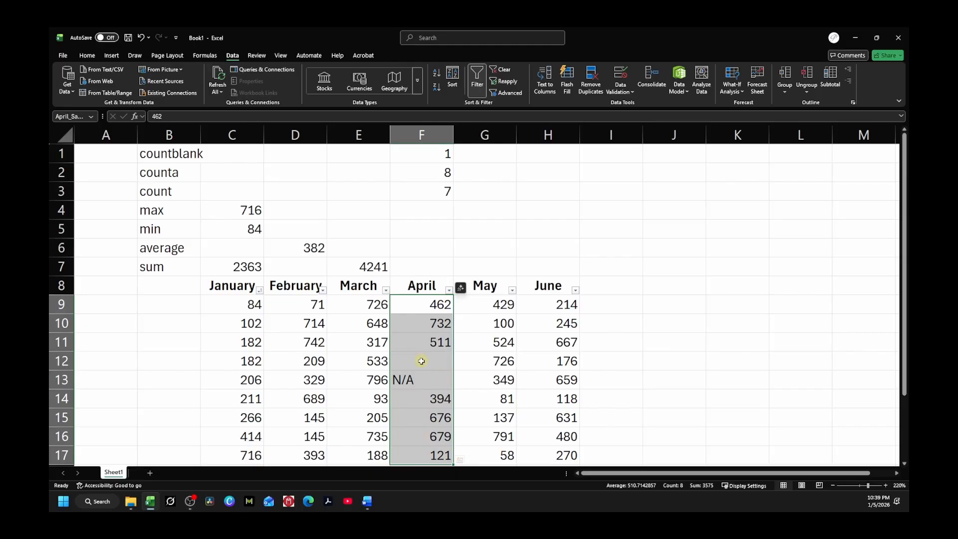
pyautogui.click(425, 171)
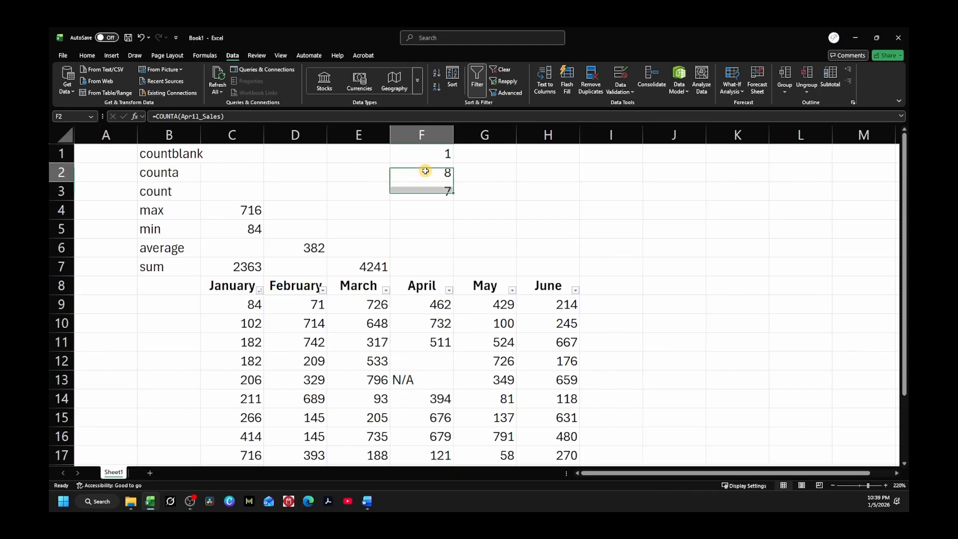
pyautogui.moveTo(423, 303); pyautogui.dragTo(432, 452)
pyautogui.moveTo(169, 192); pyautogui.dragTo(442, 190)
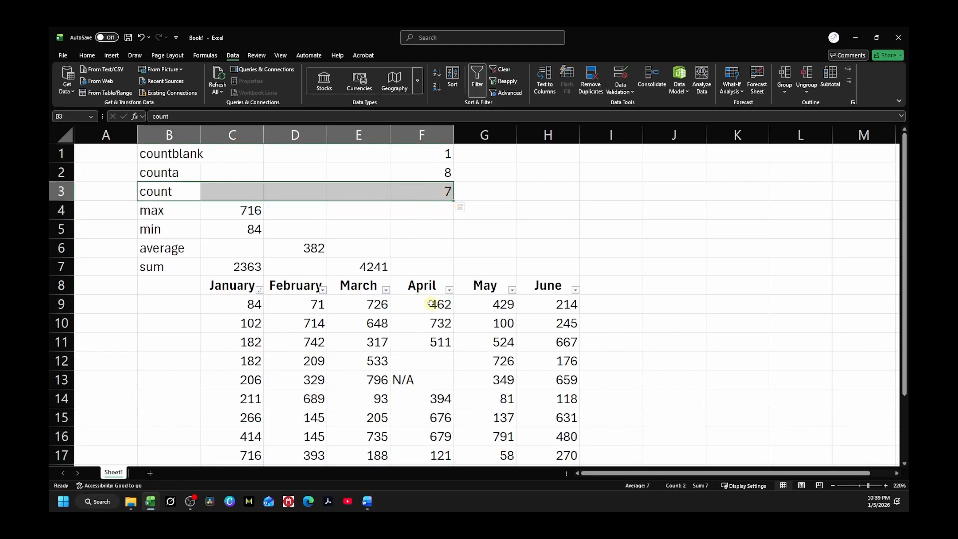
pyautogui.moveTo(430, 304); pyautogui.dragTo(436, 455)
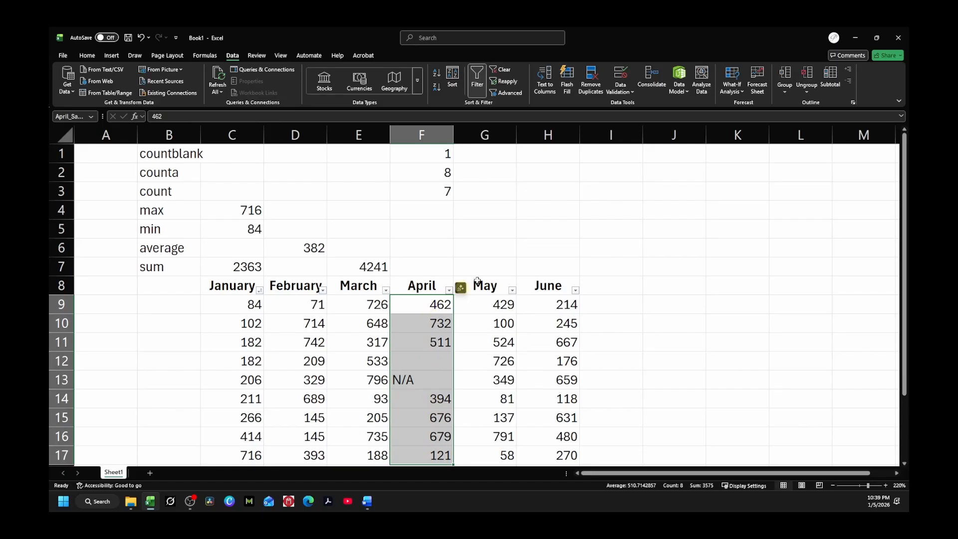
# Enter the text seven in the blank April cell F12 and select F9:F17 to compare it with the counts
pyautogui.click(420, 360)
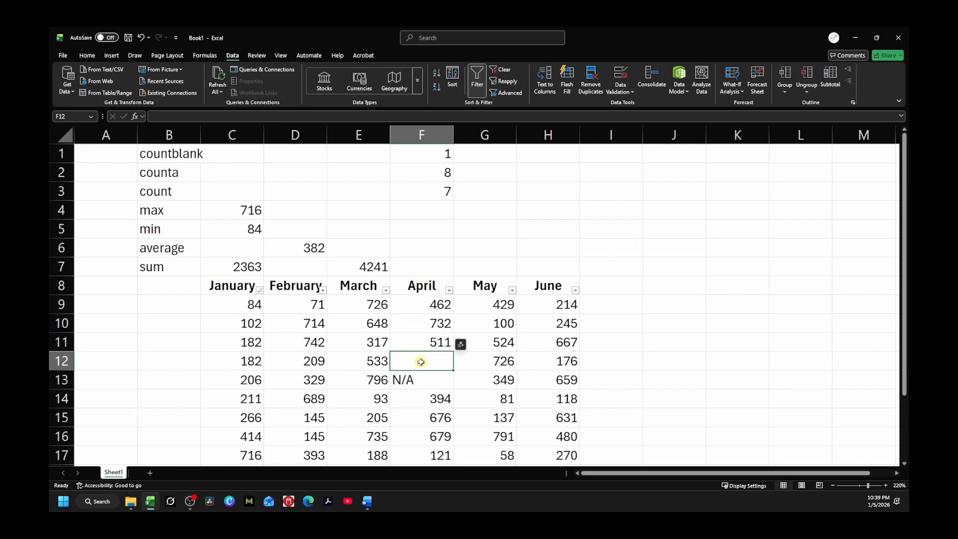
pyautogui.write('seven')
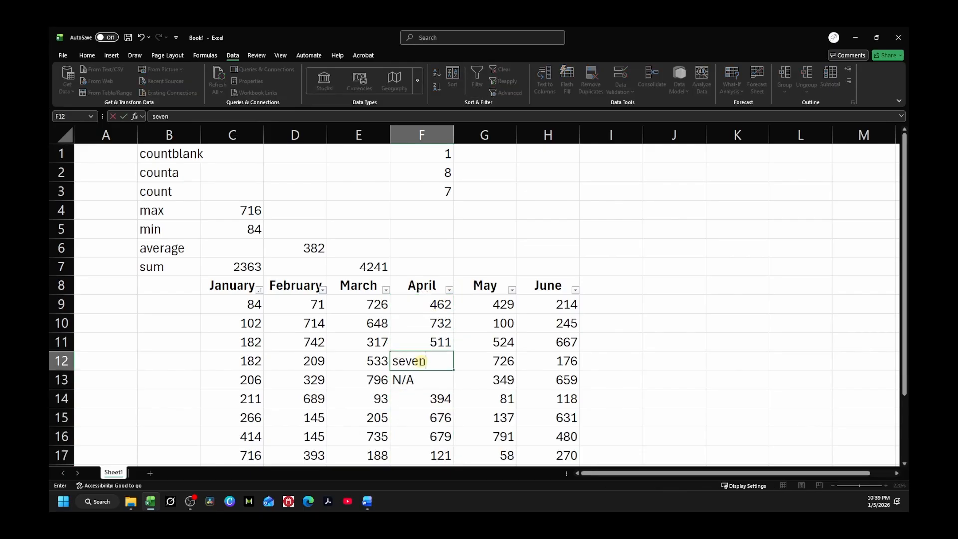
pyautogui.press('Return')
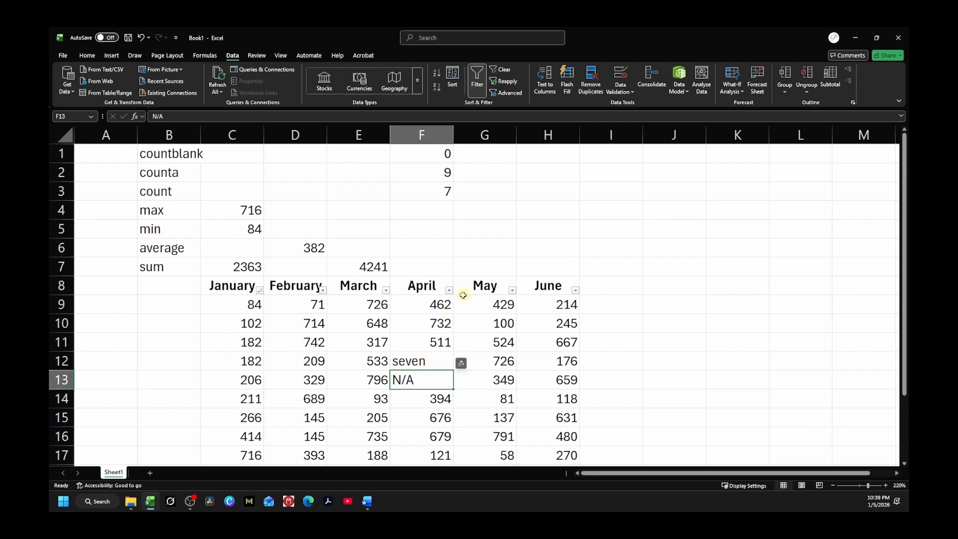
pyautogui.click(420, 324)
pyautogui.doubleClick(420, 325)
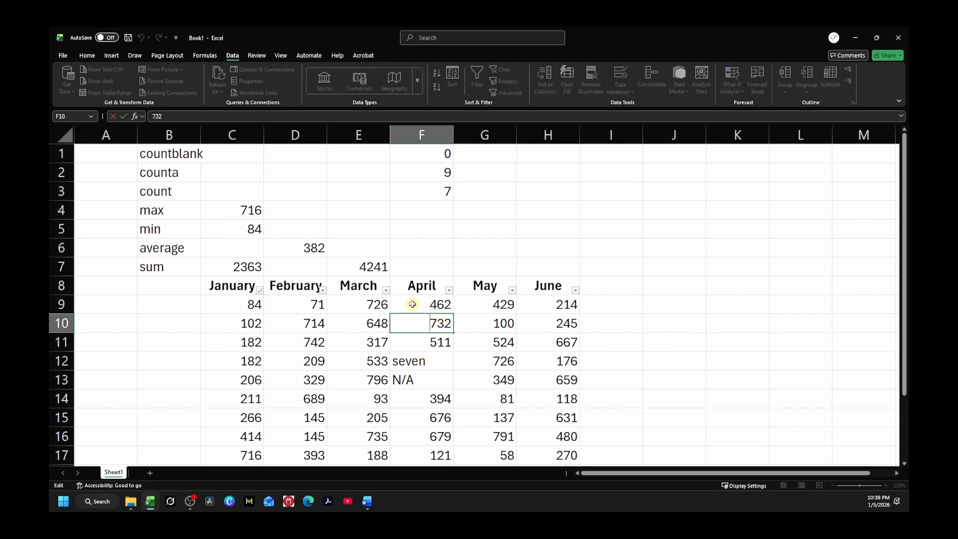
pyautogui.moveTo(412, 305); pyautogui.dragTo(431, 449)
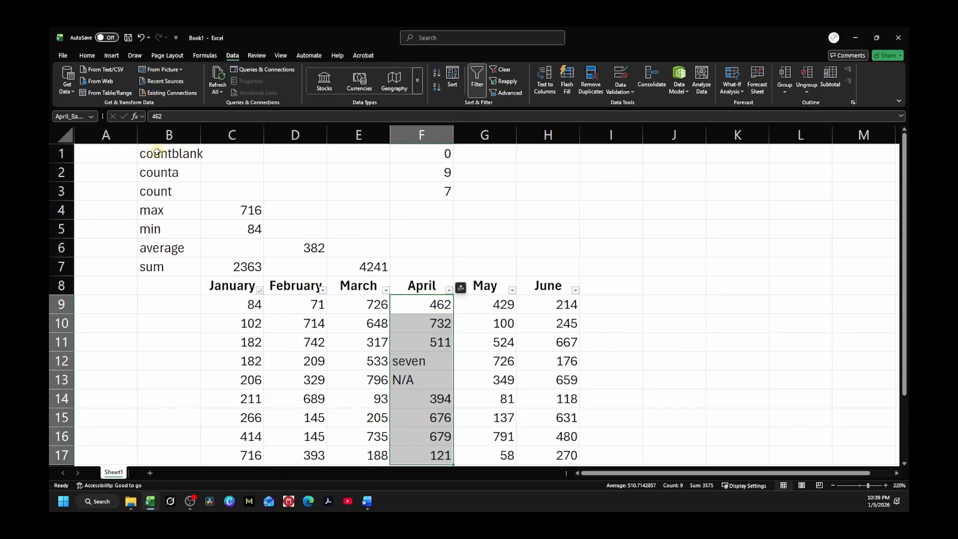
# Clear all labels and formulas from the range B1:I7 above the monthly table
pyautogui.moveTo(156, 151); pyautogui.dragTo(588, 263)
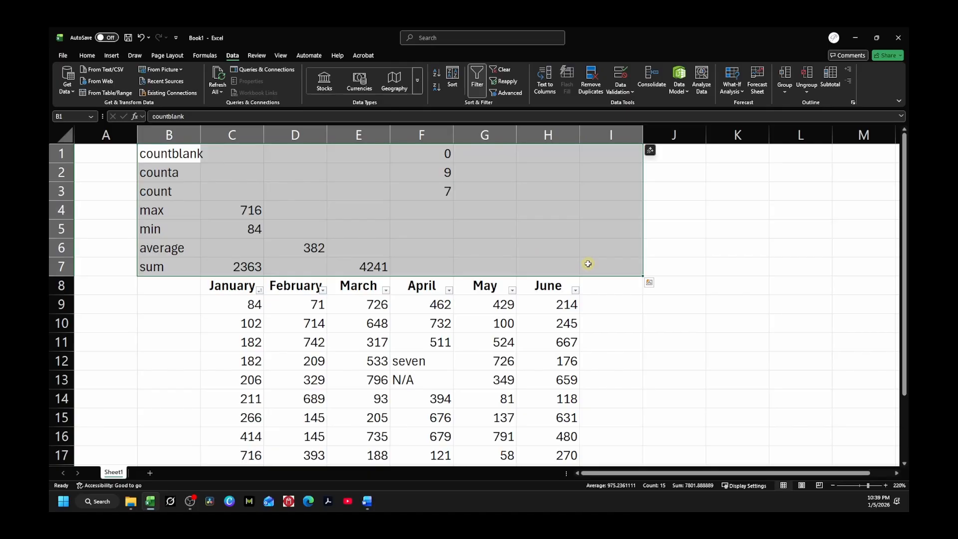
pyautogui.press('Delete')
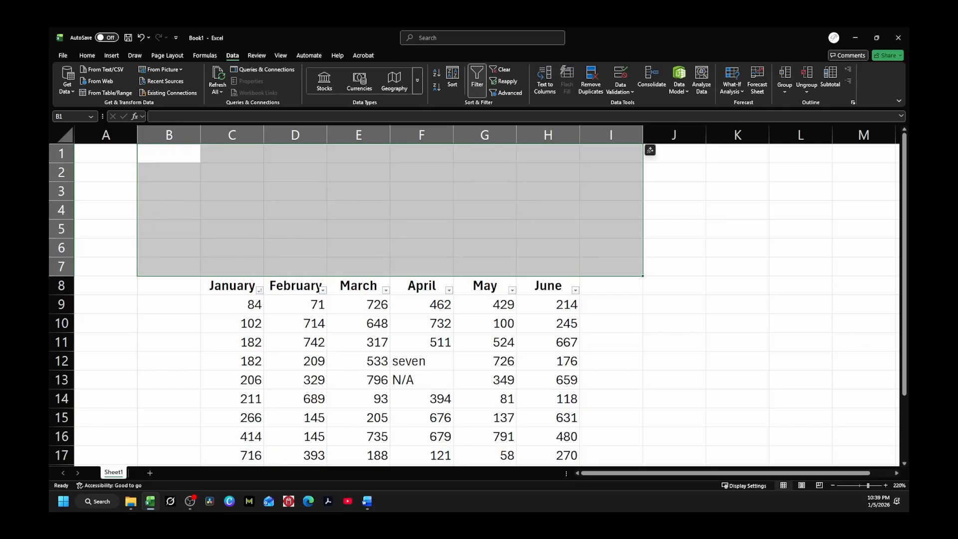
pyautogui.hotkey('alt', 'Tab')
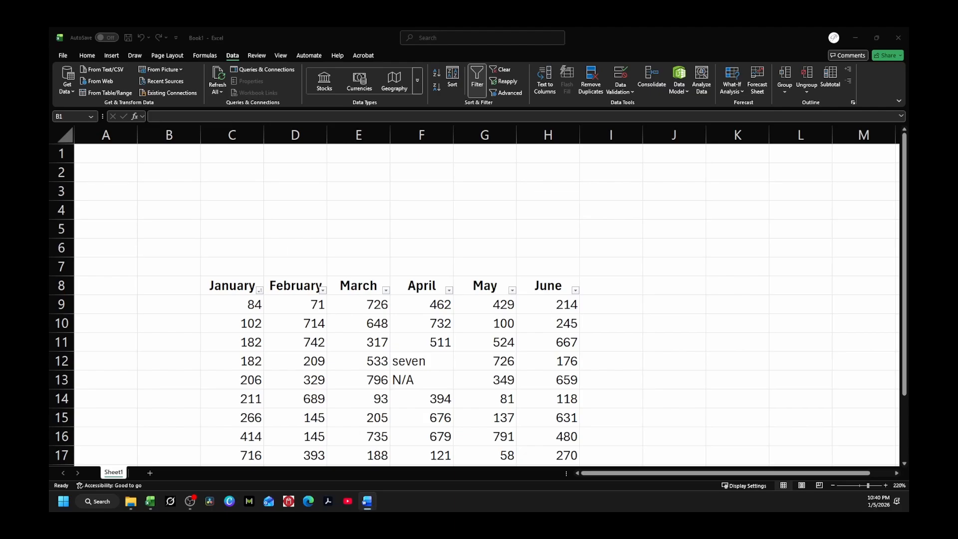
# Replace the text entries in the April column with 654 in cell F12 and 381 in F13
pyautogui.click(423, 357)
pyautogui.click(424, 358)
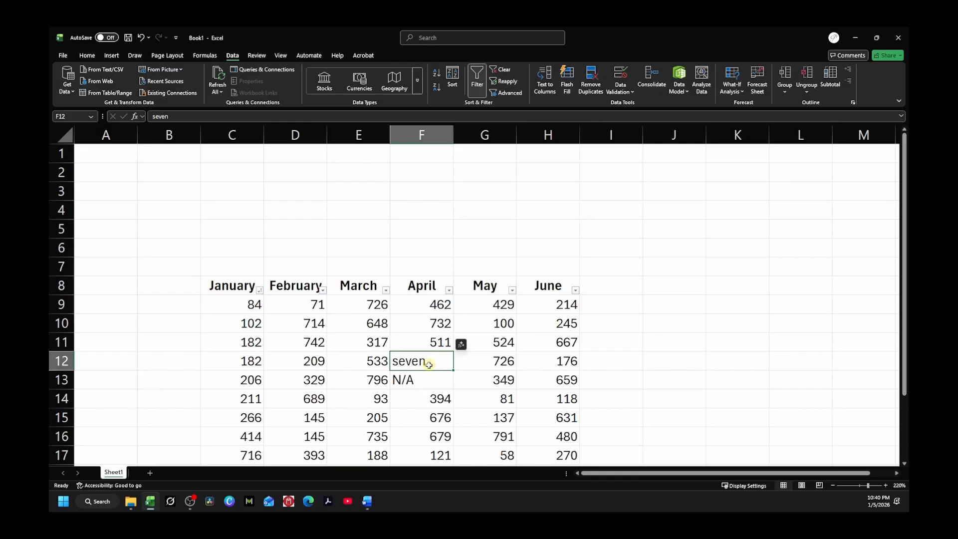
pyautogui.write('654')
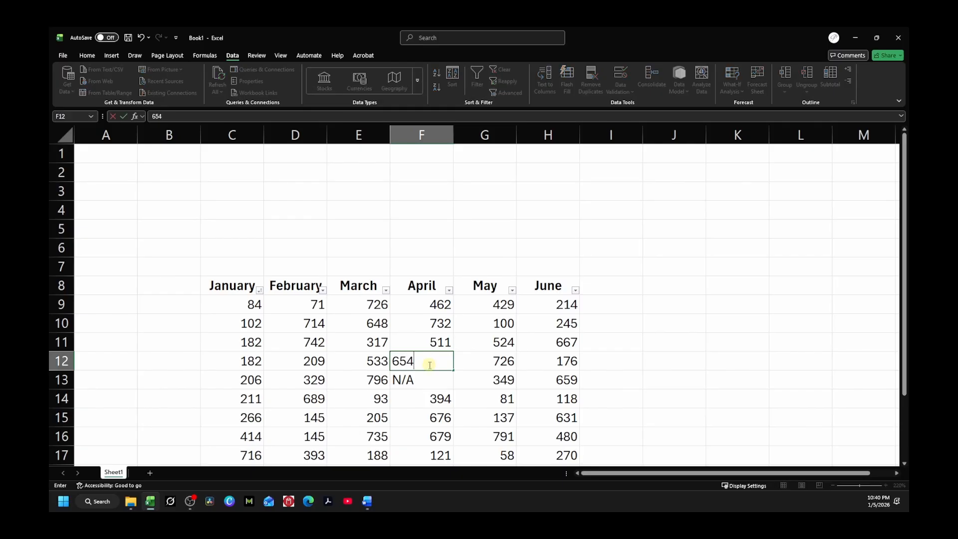
pyautogui.press('Return')
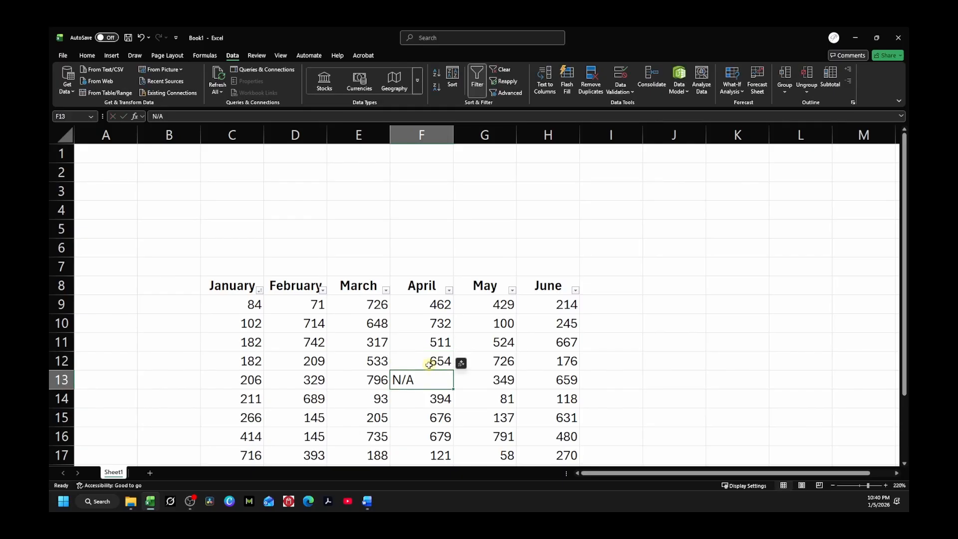
pyautogui.write('381')
pyautogui.press('Return')
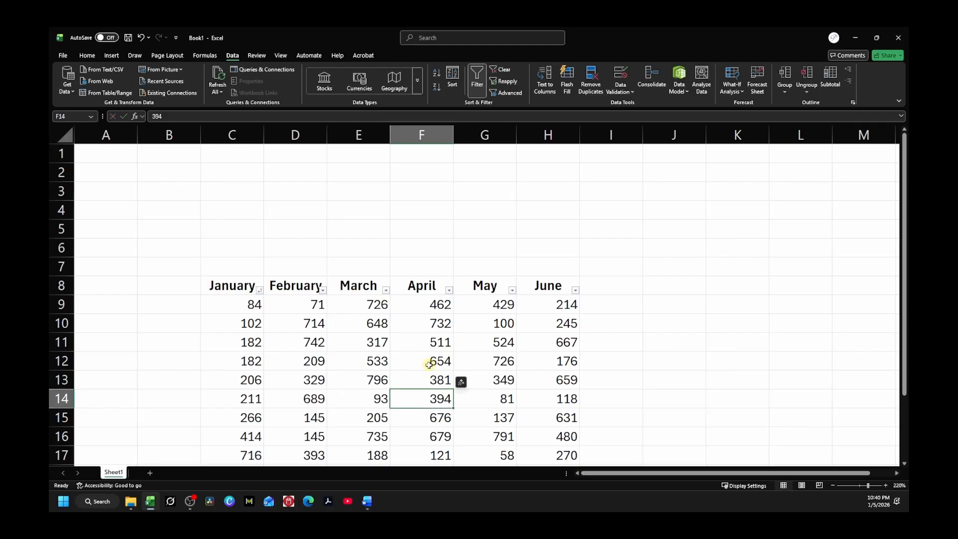
# Enter =SUM(January_Sales) in cell C6 and check it against the January values in C9:C17
pyautogui.scroll(-1, 156, 301)
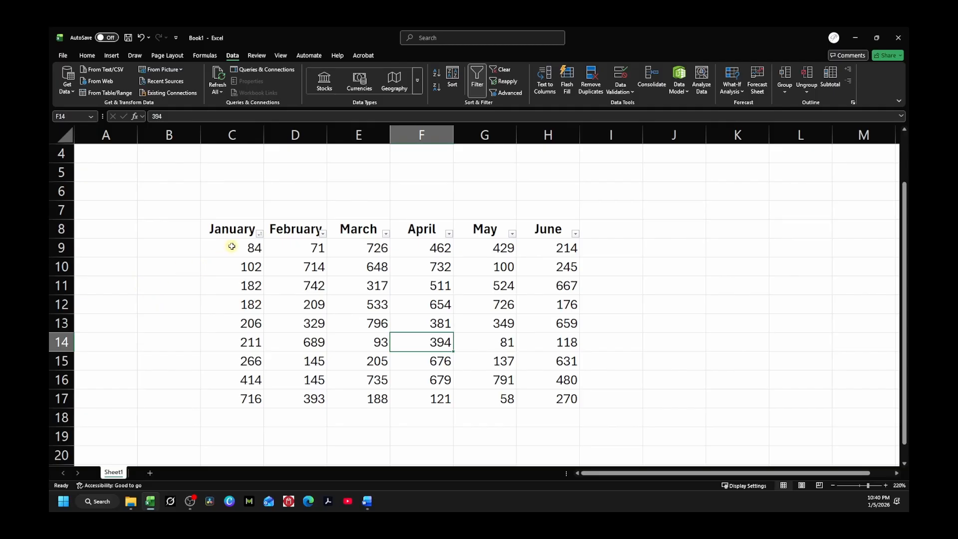
pyautogui.moveTo(232, 247); pyautogui.dragTo(236, 393)
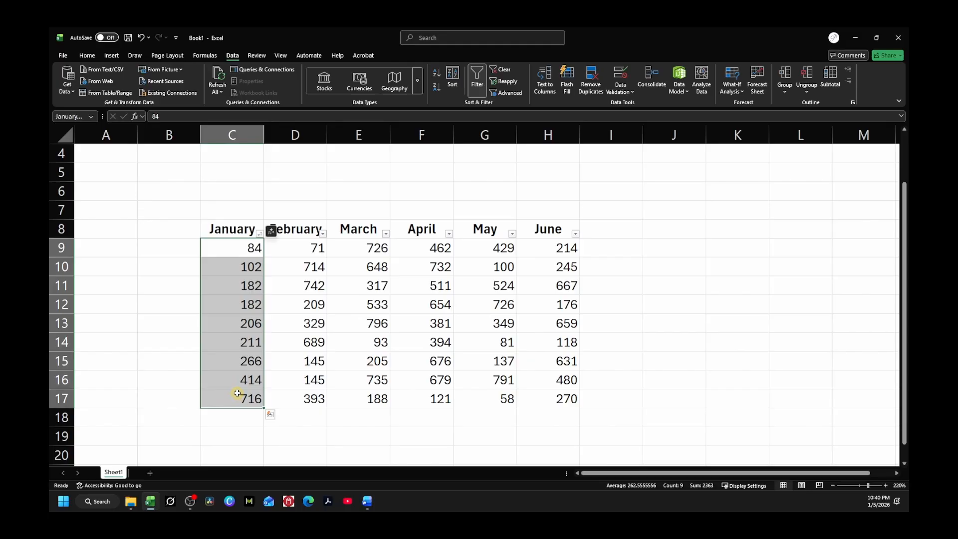
pyautogui.click(233, 192)
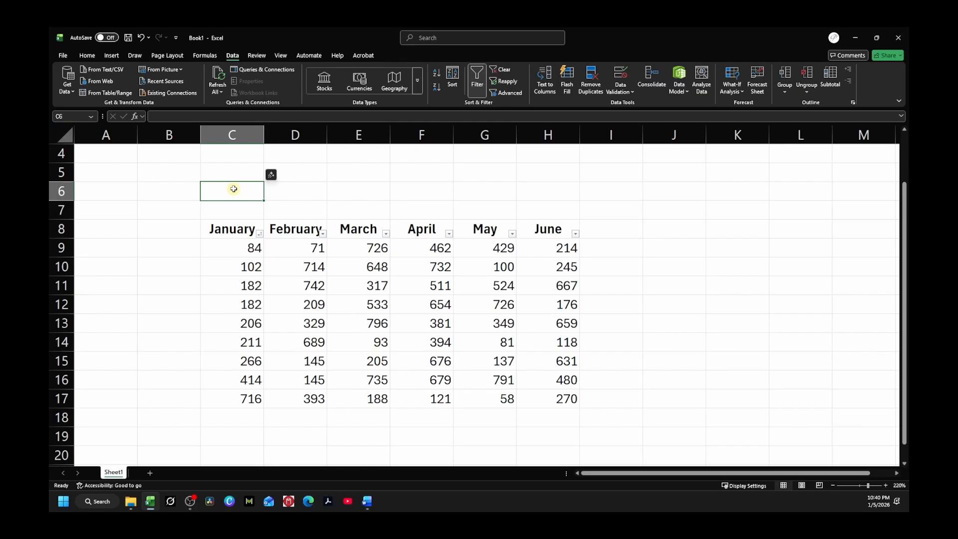
pyautogui.write('=')
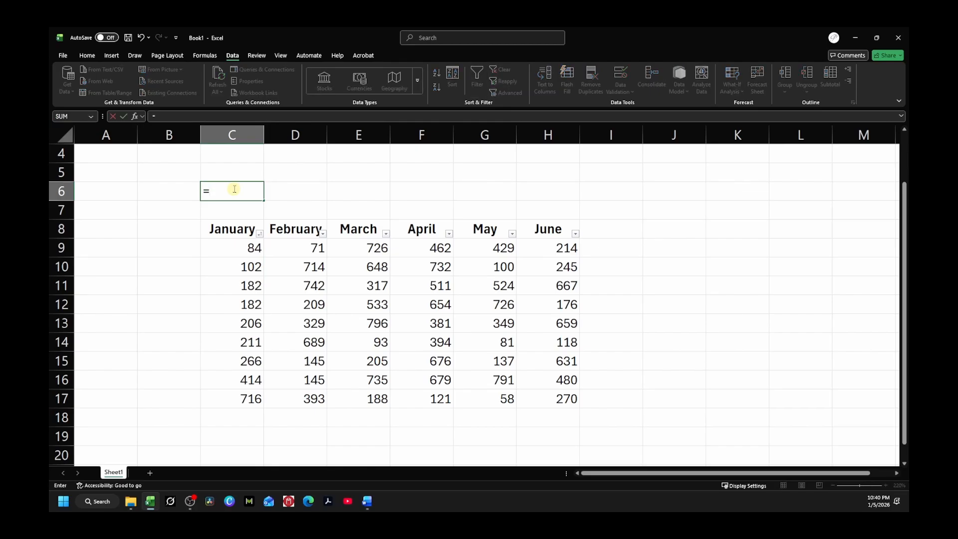
pyautogui.write('sum')
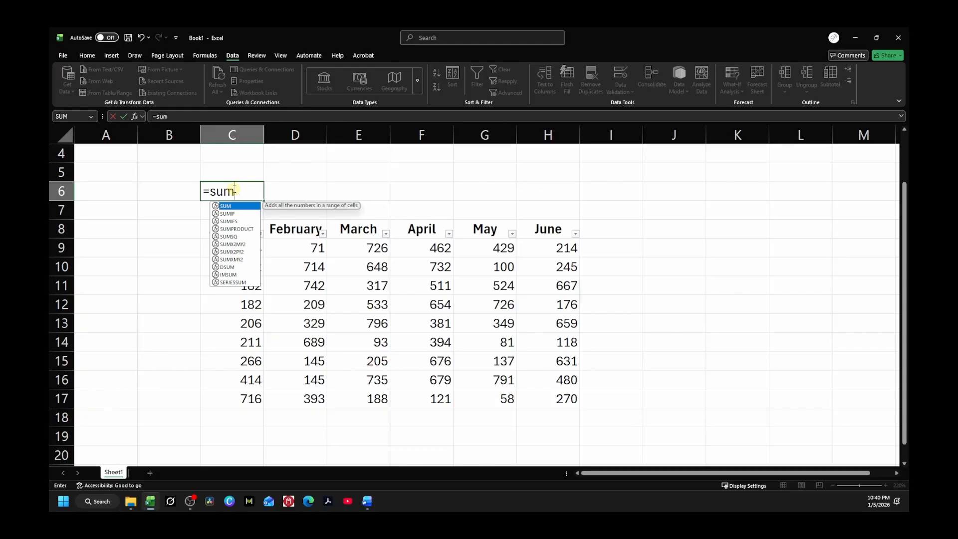
pyautogui.write('(')
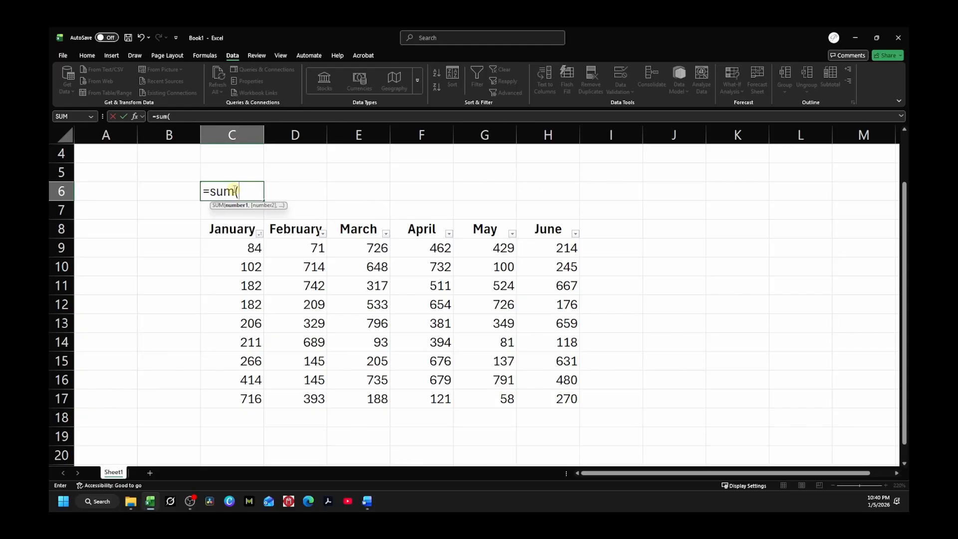
pyautogui.write('ja')
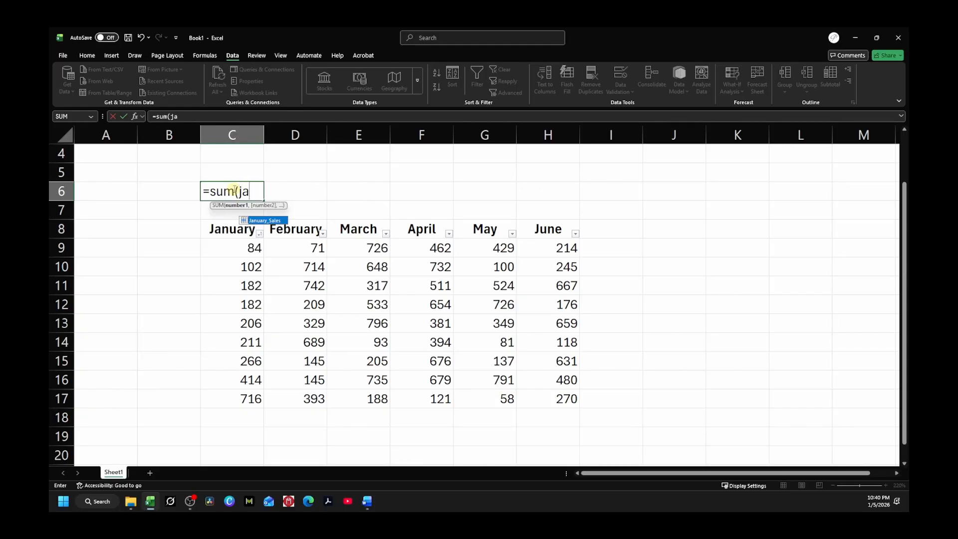
pyautogui.write('n')
pyautogui.doubleClick(272, 220)
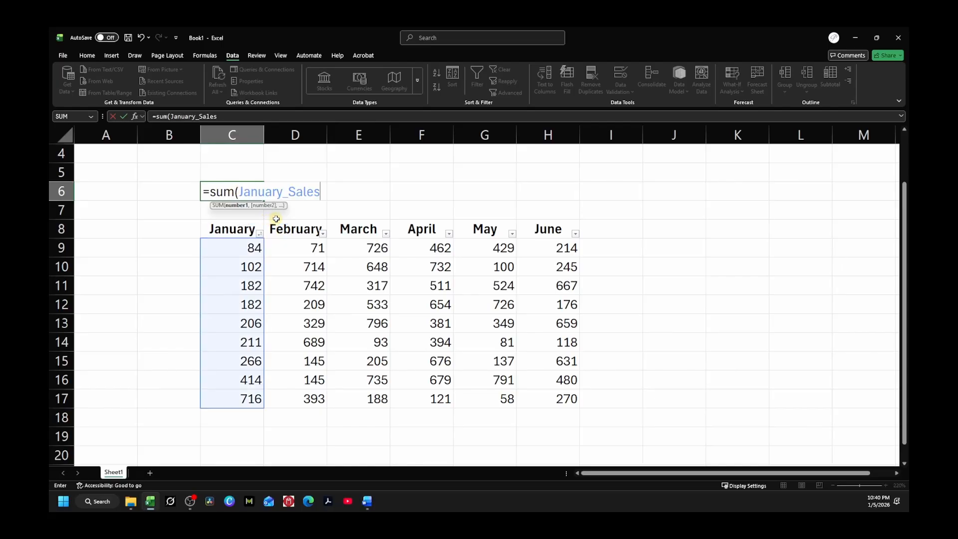
pyautogui.press('Return')
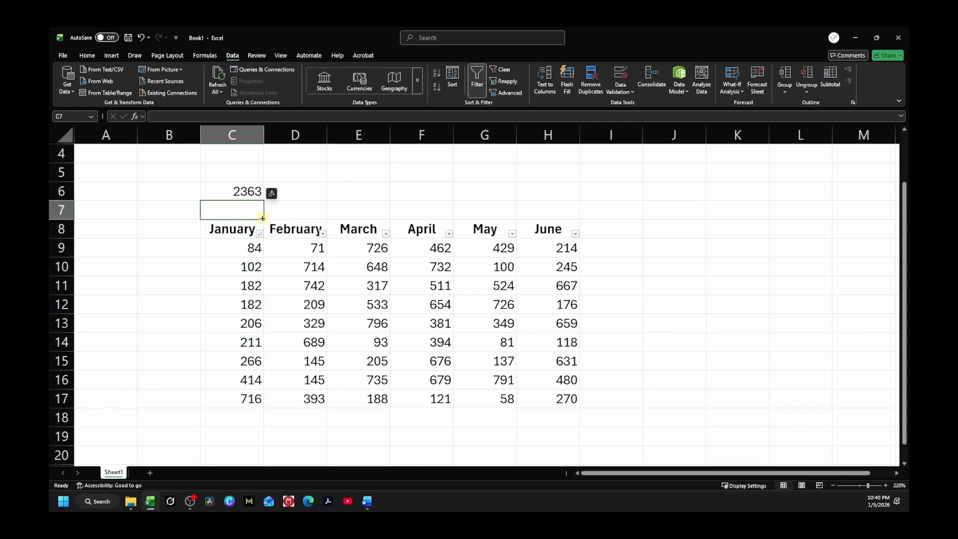
pyautogui.moveTo(240, 247); pyautogui.dragTo(250, 397)
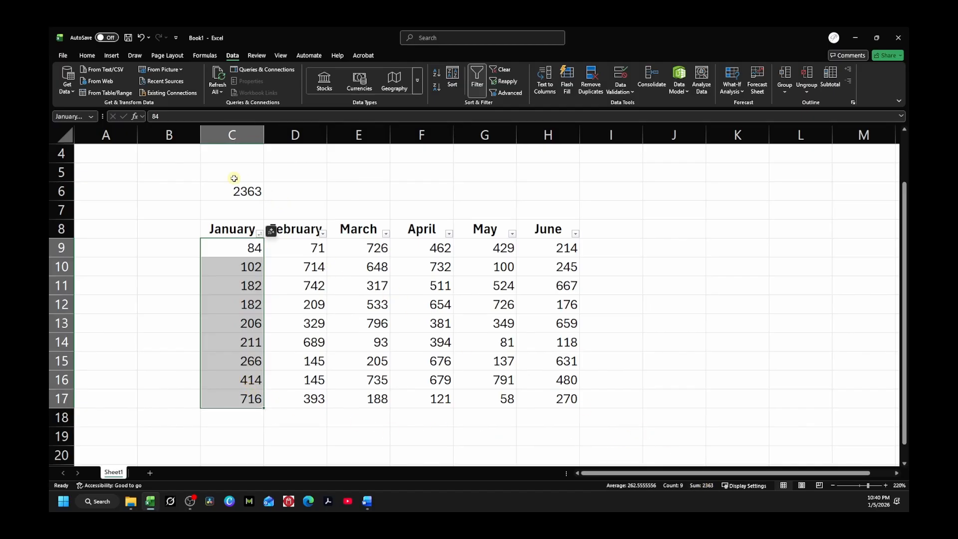
pyautogui.click(237, 191)
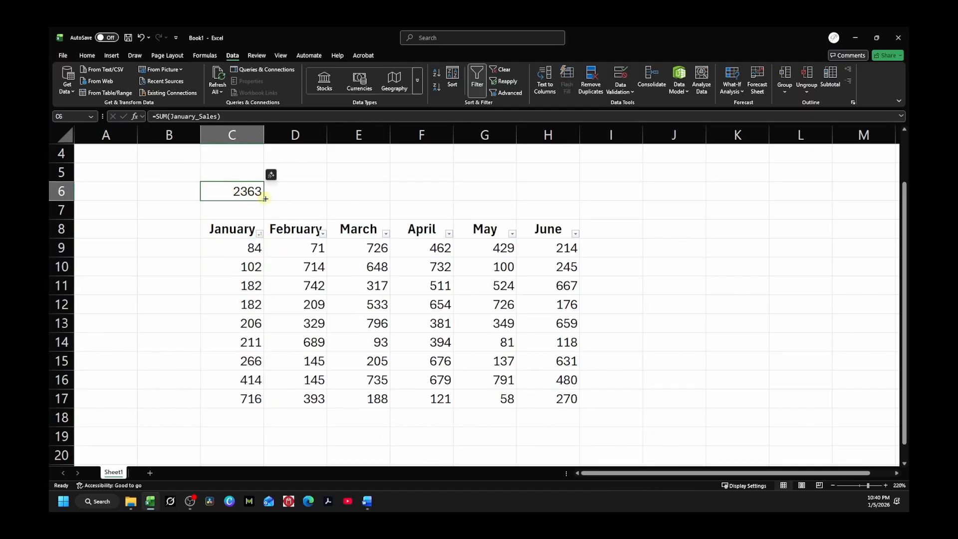
# Fill the January_Sales SUM formula from C6 across to H6 and undo the fill
pyautogui.moveTo(263, 200); pyautogui.dragTo(564, 204)
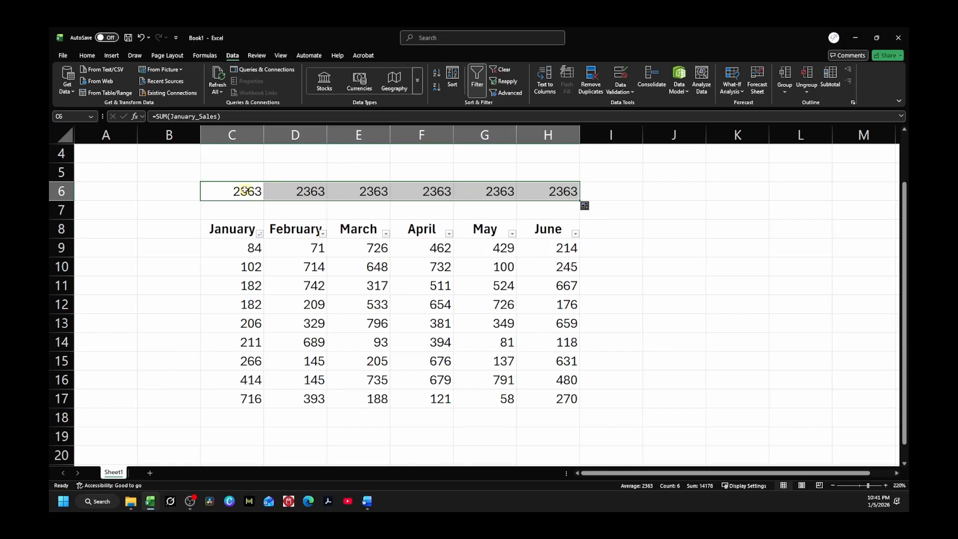
pyautogui.click(141, 37)
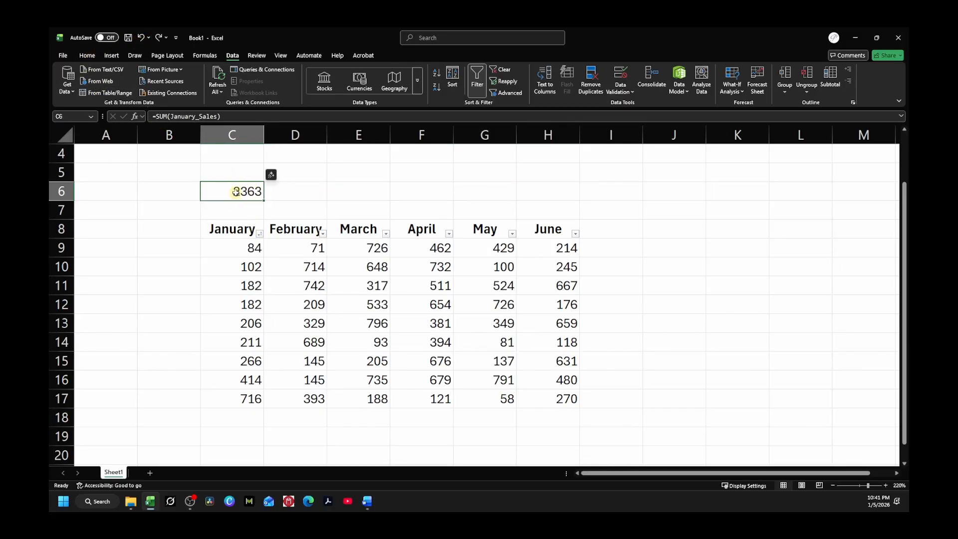
# Replace the January_Sales name in the C6 SUM formula with the relative range C9:C17
pyautogui.moveTo(170, 116); pyautogui.dragTo(218, 117)
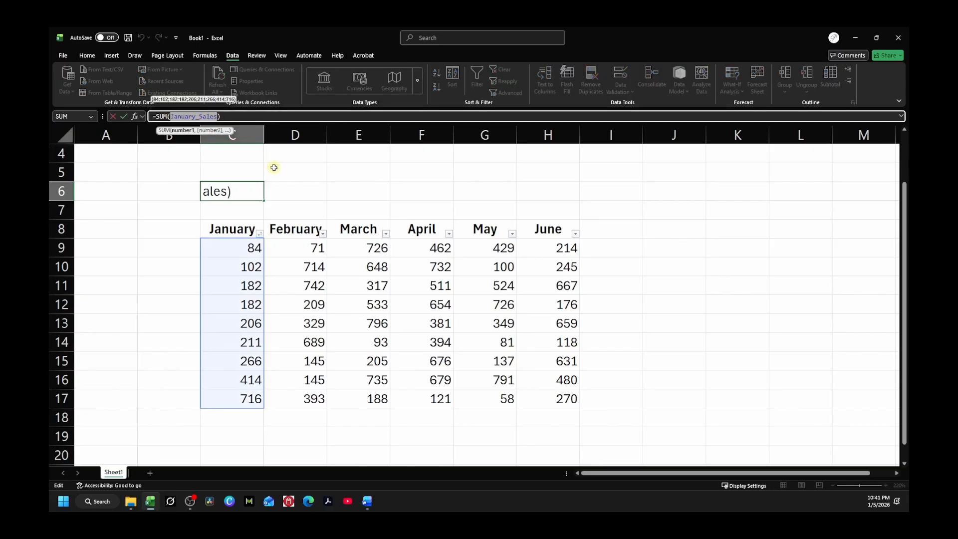
pyautogui.write('C4')
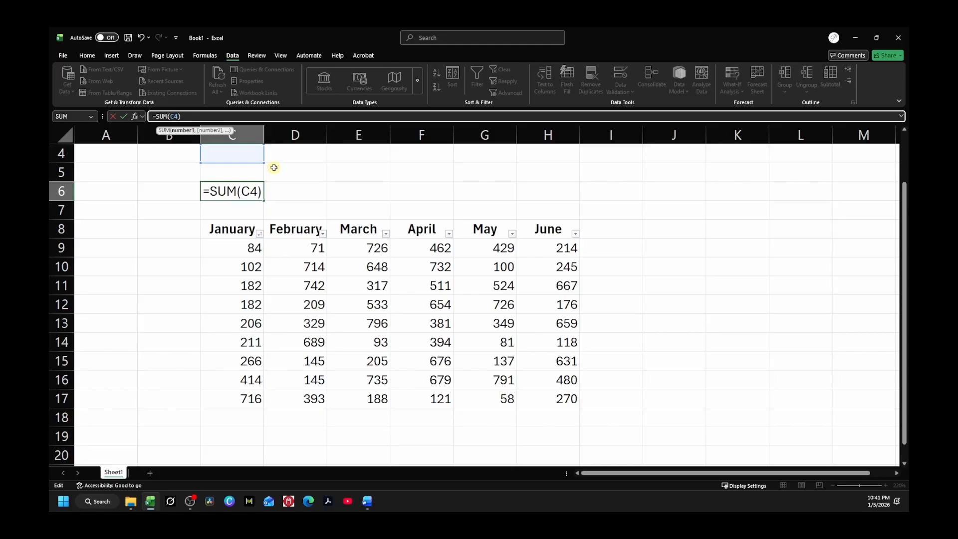
pyautogui.press('BackSpace')
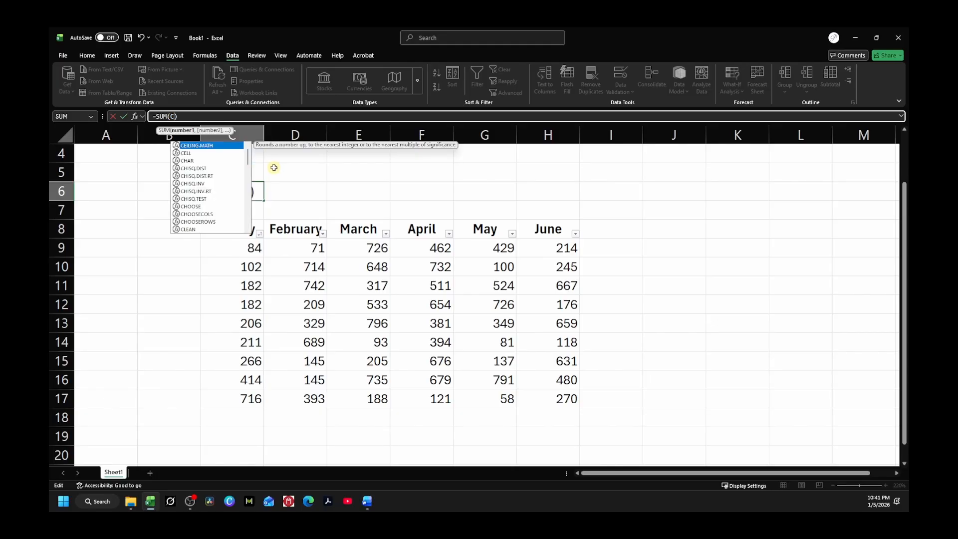
pyautogui.write('9:')
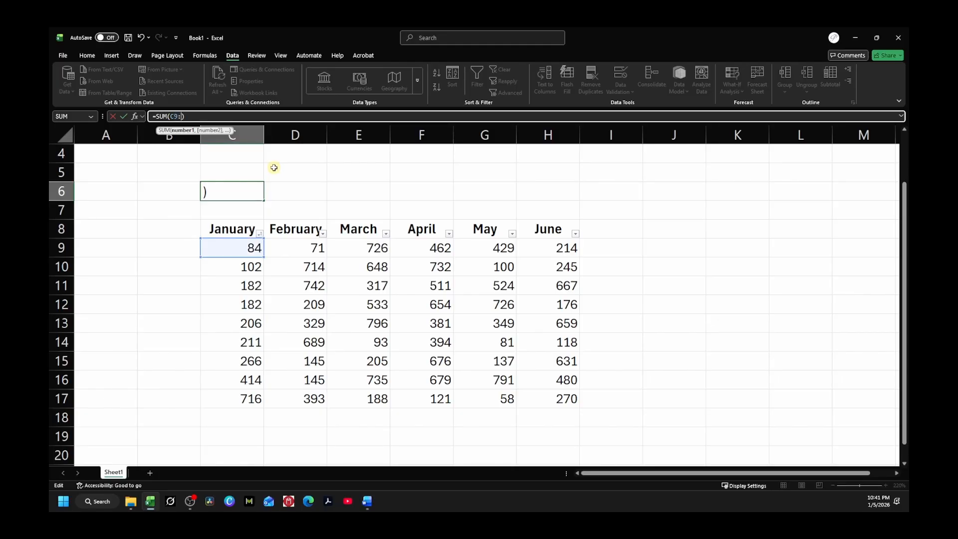
pyautogui.write('C17')
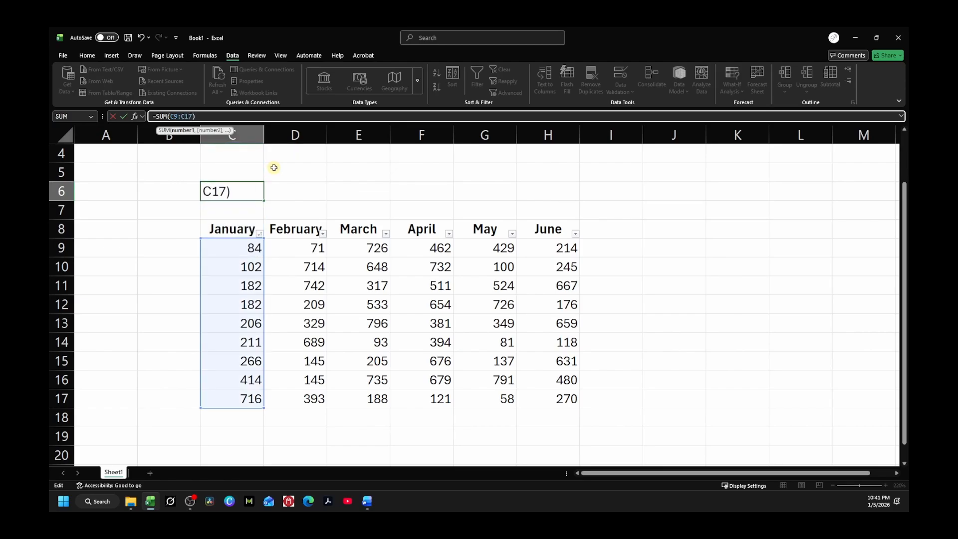
pyautogui.press('Return')
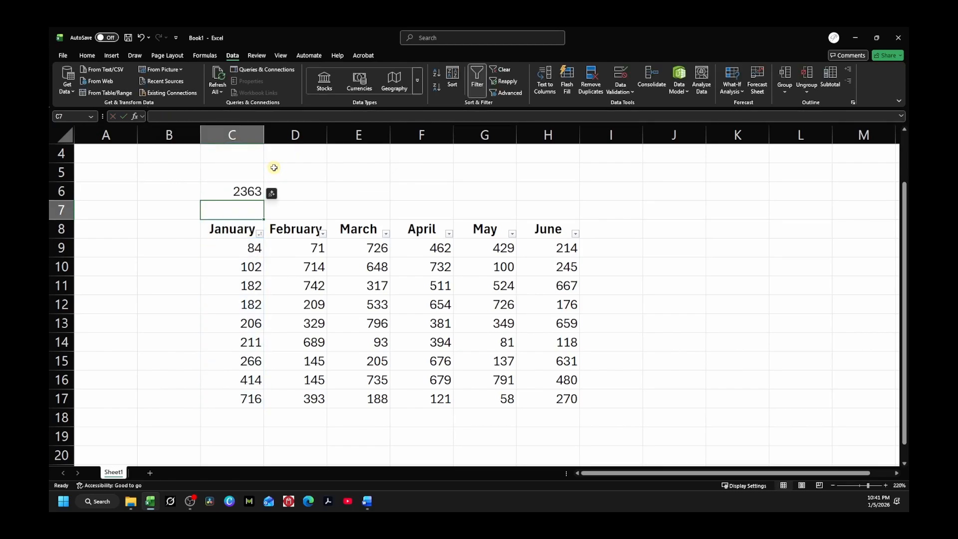
# Check the range used by the SUM formula in C6 and fill the formula across to H6
pyautogui.click(239, 188)
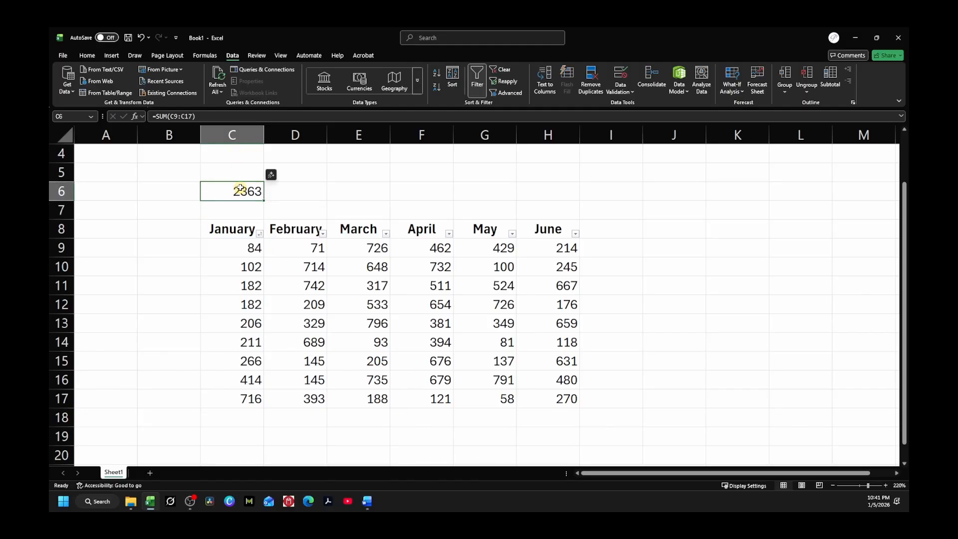
pyautogui.click(180, 116)
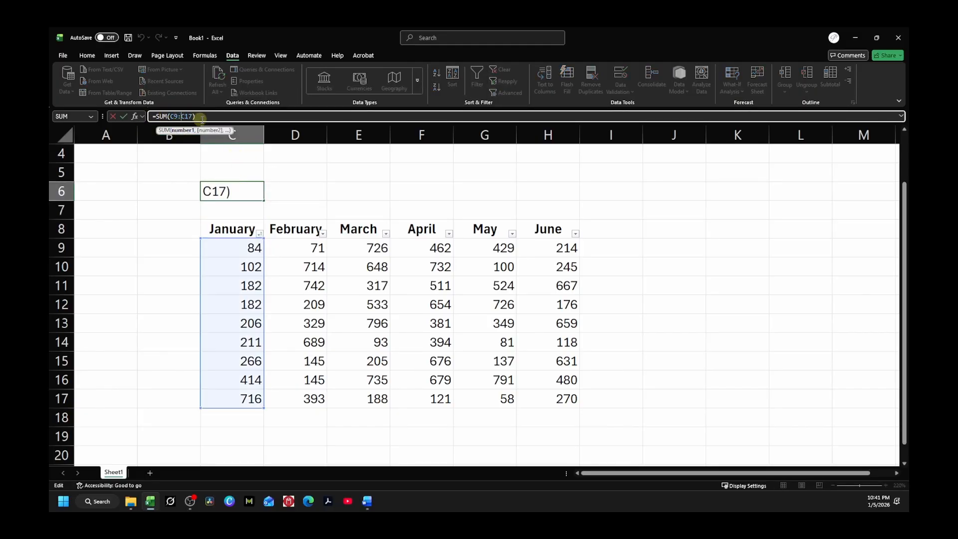
pyautogui.hotkey('ctrl', 'Return')
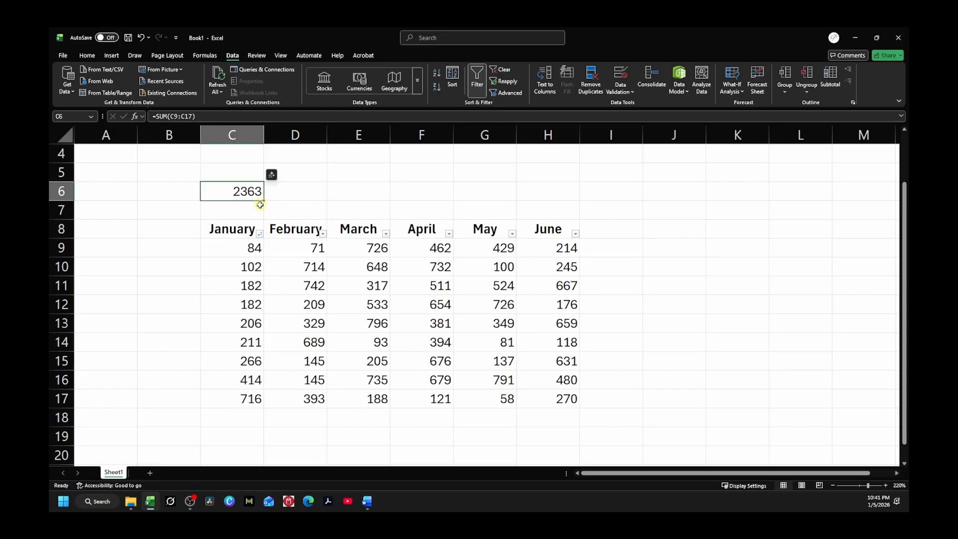
pyautogui.moveTo(264, 200); pyautogui.dragTo(556, 201)
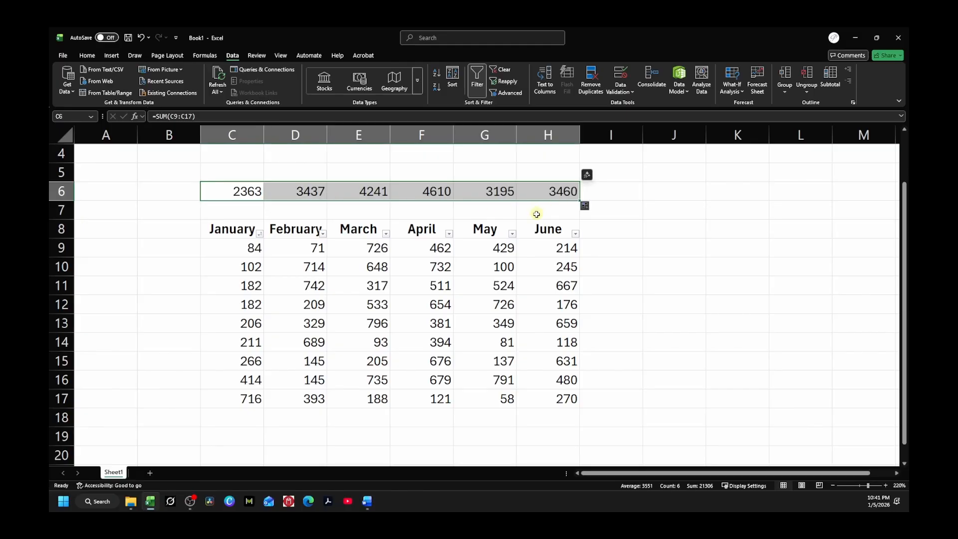
# Inspect the column references of the filled SUM formulas in D6 and F6 and across D6:H6
pyautogui.click(302, 193)
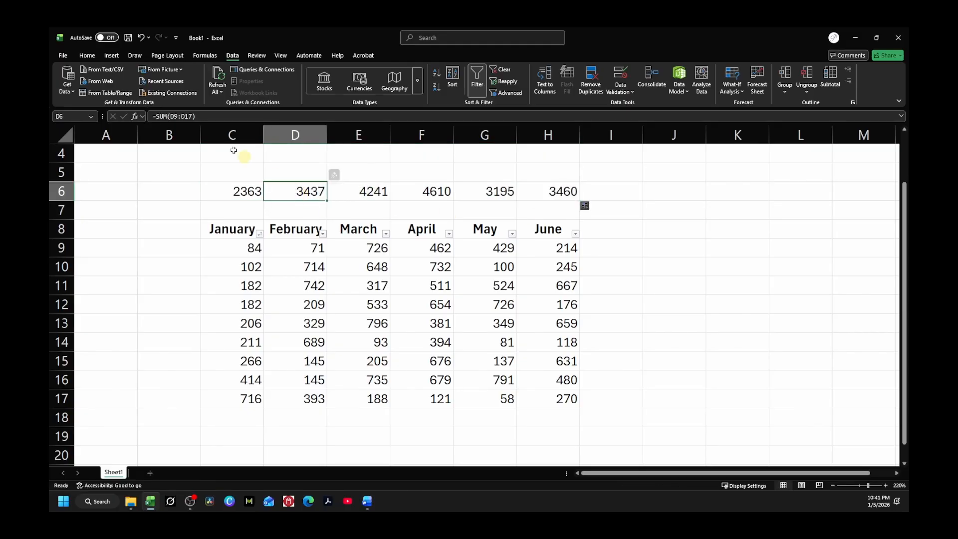
pyautogui.click(177, 116)
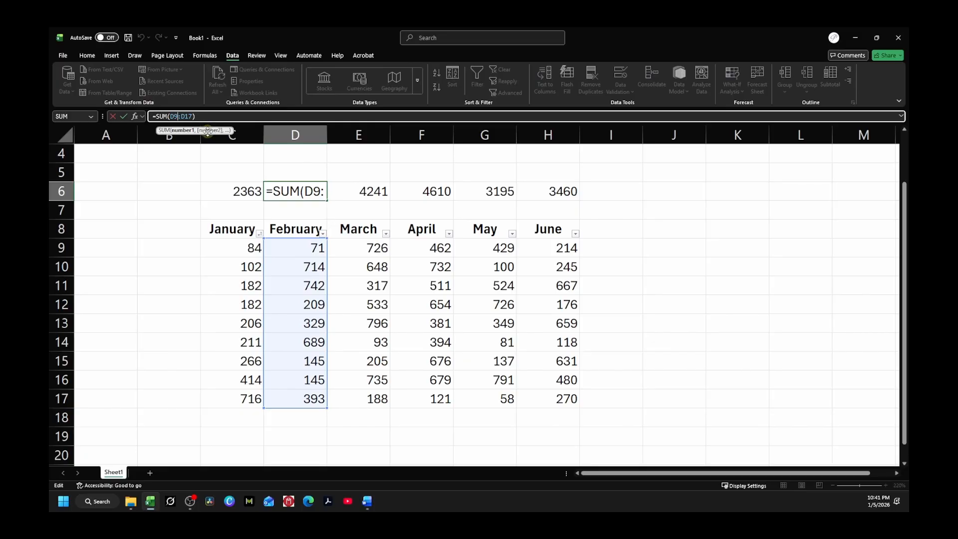
pyautogui.press('Escape')
pyautogui.click(438, 193)
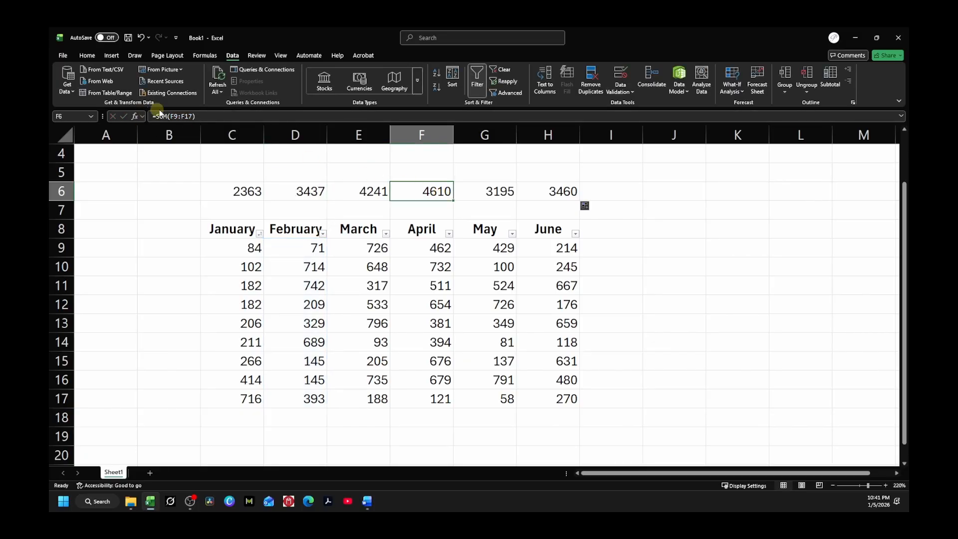
pyautogui.click(176, 116)
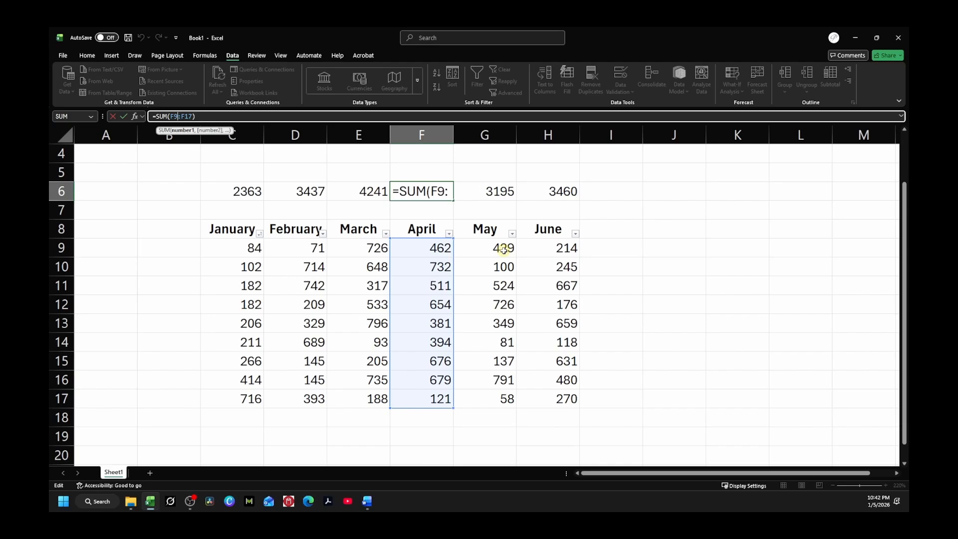
pyautogui.hotkey('ctrl', 'Return')
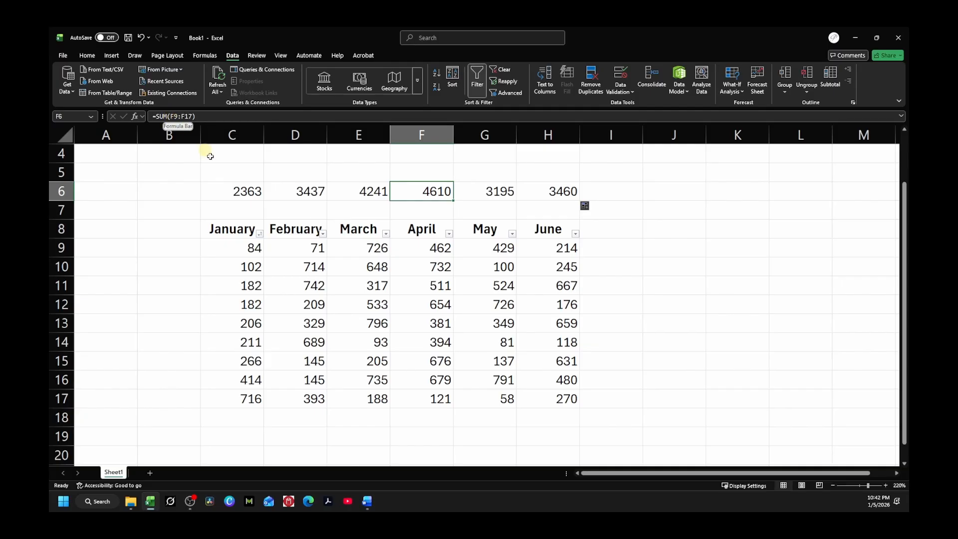
pyautogui.moveTo(278, 193); pyautogui.dragTo(540, 192)
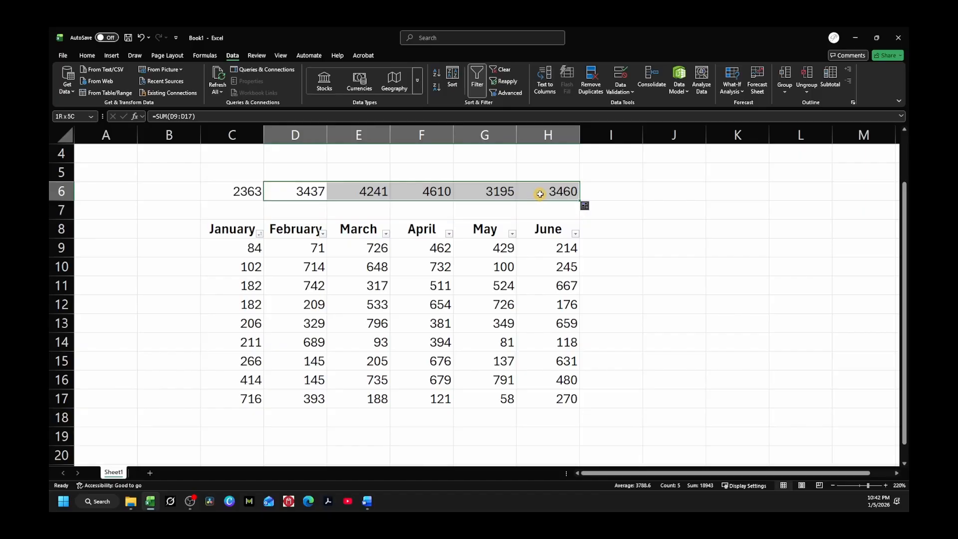
pyautogui.press('F2')
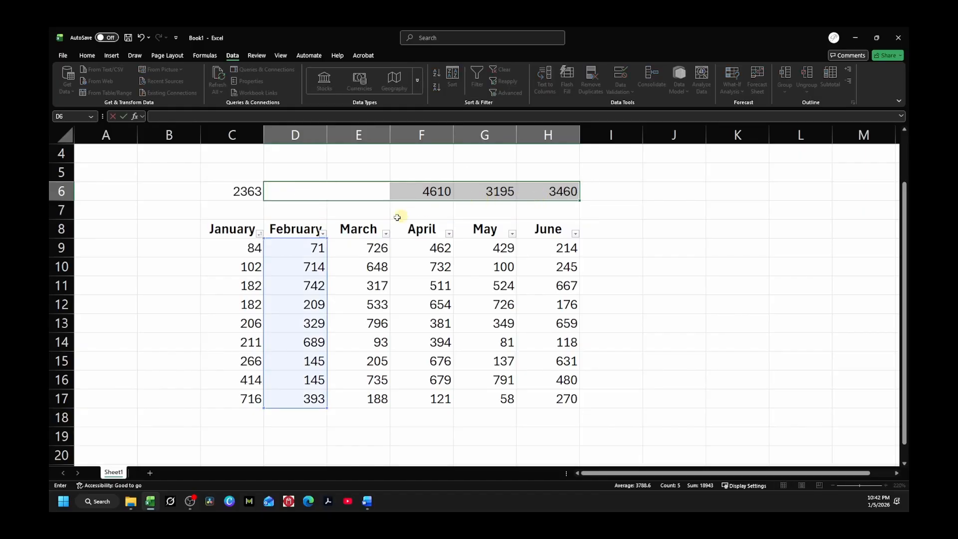
pyautogui.hotkey('ctrl', 'Return')
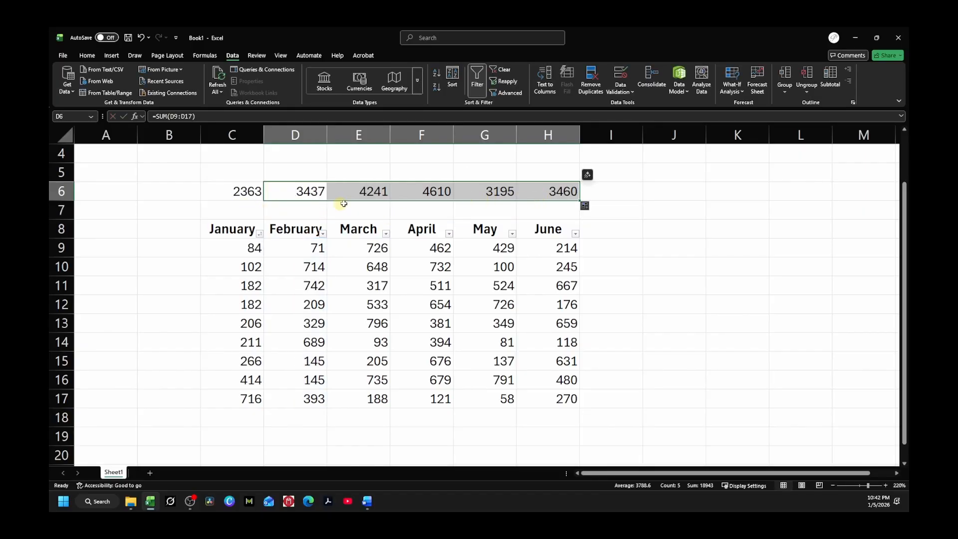
# Clear the filled SUM formulas from D6:H6
pyautogui.moveTo(316, 190); pyautogui.dragTo(539, 196)
pyautogui.press('Delete')
pyautogui.press('Down')
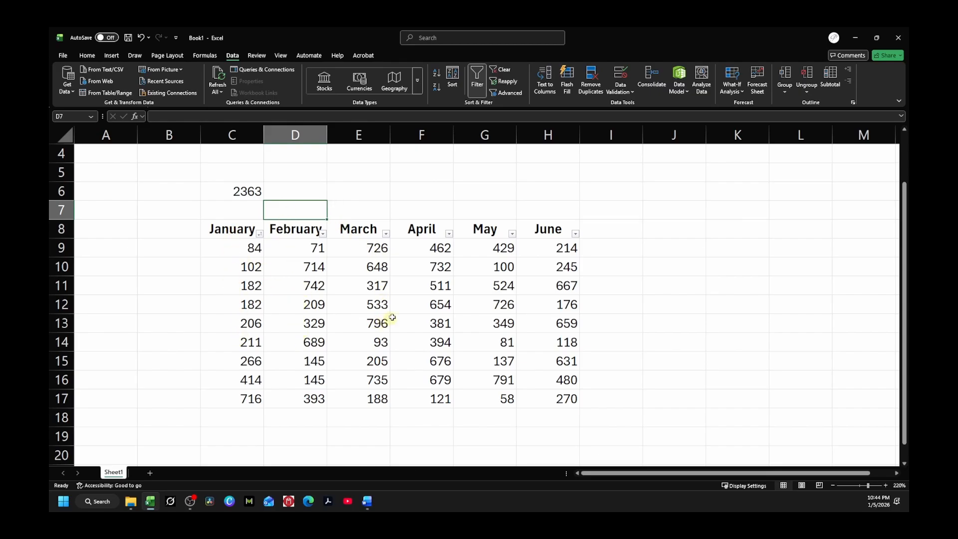
# Try anchoring the column of the first reference in the C6 formula as $C9 and remove the dollar sign
pyautogui.click(239, 192)
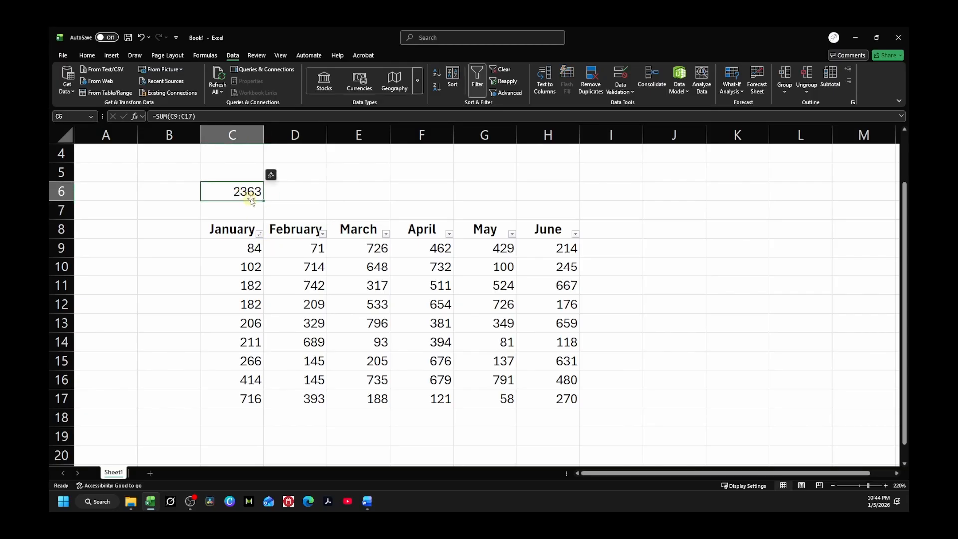
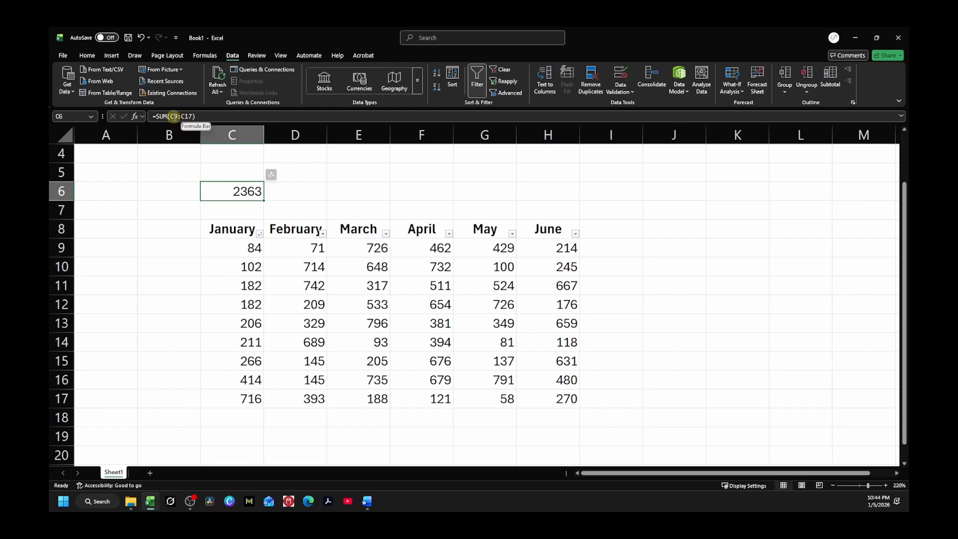
pyautogui.click(187, 115)
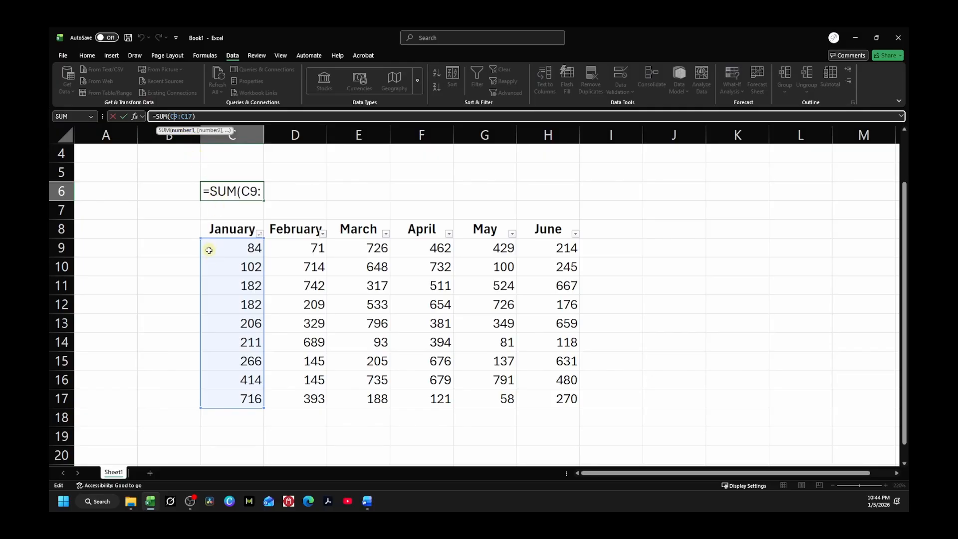
pyautogui.click(169, 116)
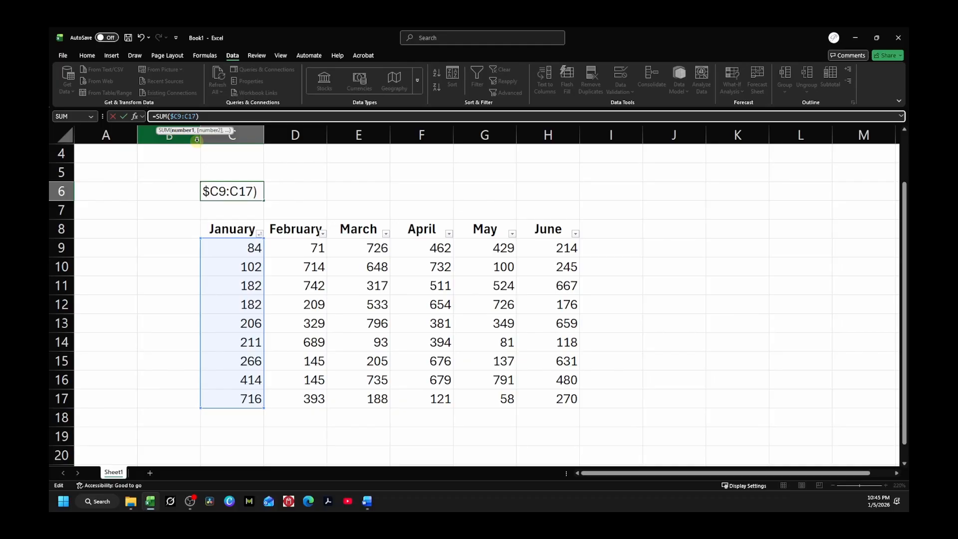
pyautogui.write('$')
pyautogui.press('BackSpace')
pyautogui.press('Left')
pyautogui.press('BackSpace')
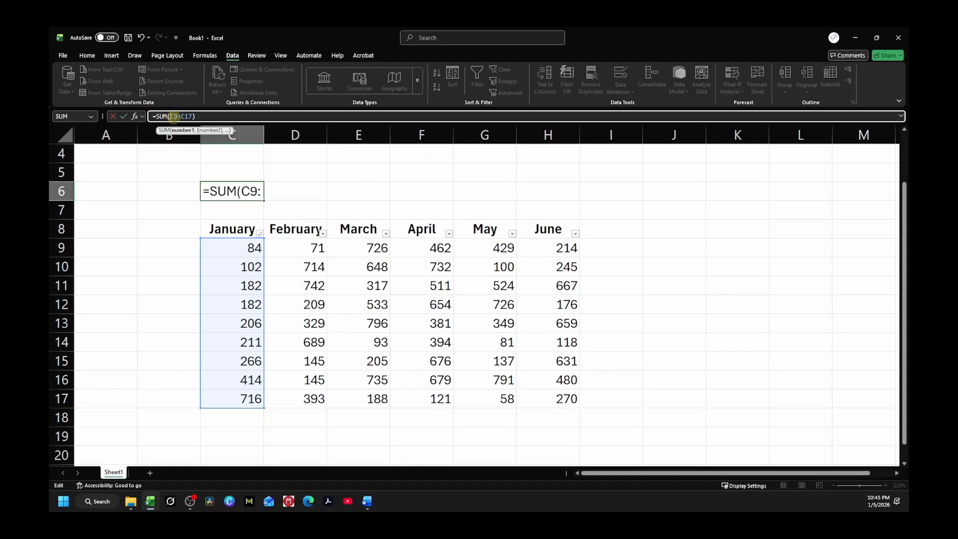
# Cycle the C9 reference in cell C6 through its absolute and mixed forms and enter the formula as =SUM($C$9:C17)
pyautogui.click(173, 116)
pyautogui.click(188, 117)
pyautogui.press('F4')
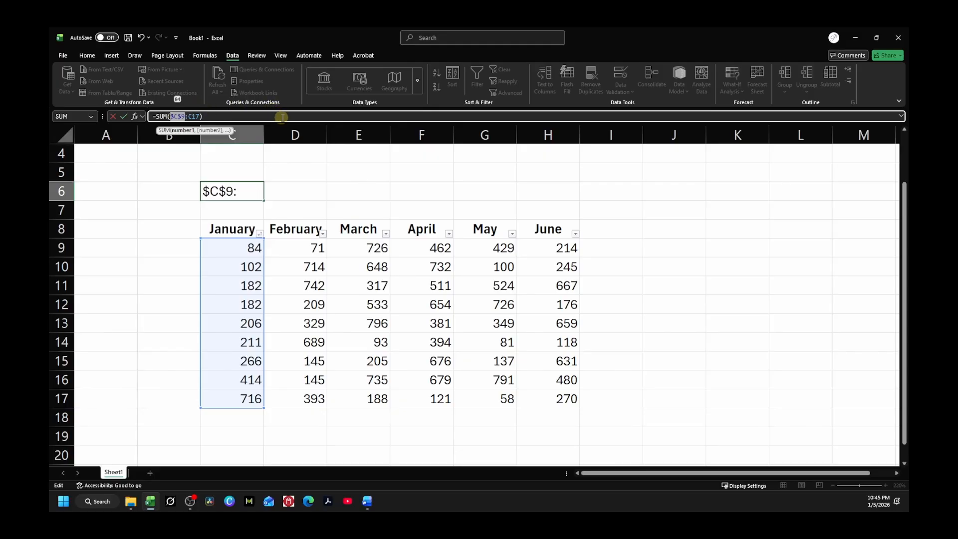
pyautogui.press('F4')
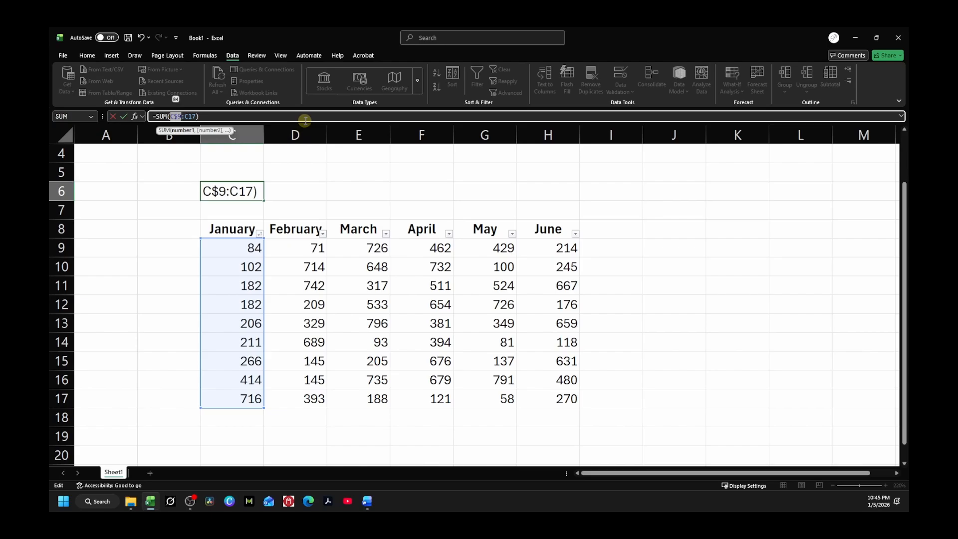
pyautogui.press('F4')
pyautogui.press('F4')
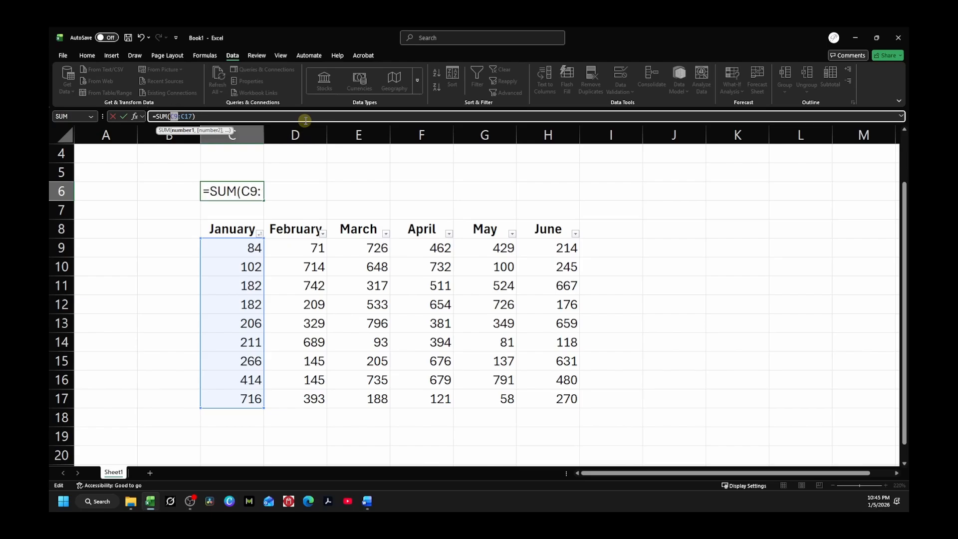
pyautogui.press('F4')
pyautogui.press('F4')
pyautogui.press('F4')
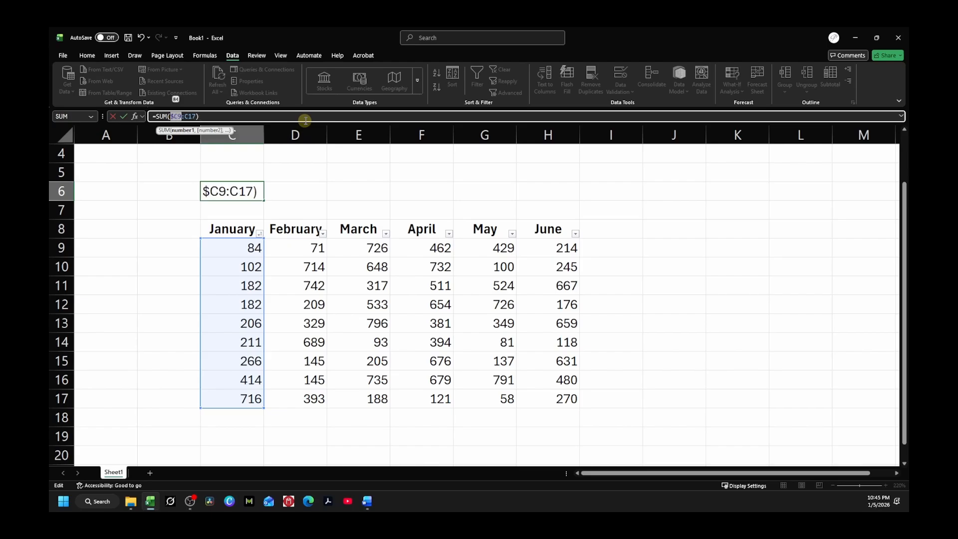
pyautogui.press('F4')
pyautogui.press('F4')
pyautogui.press('F4')
pyautogui.press('F4')
pyautogui.press('F4')
pyautogui.press('F4')
pyautogui.press('F4')
pyautogui.press('F4')
pyautogui.press('F4')
pyautogui.press('F4')
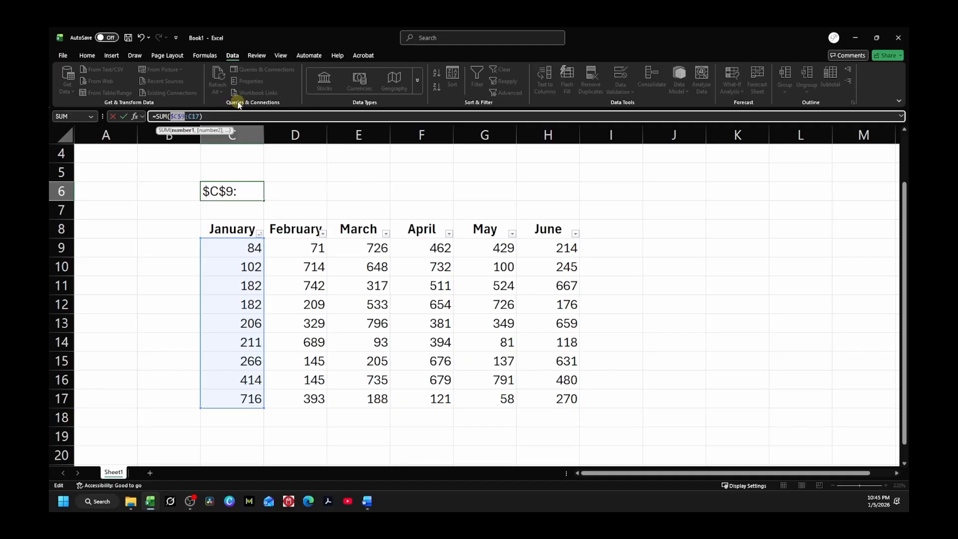
pyautogui.press('Return')
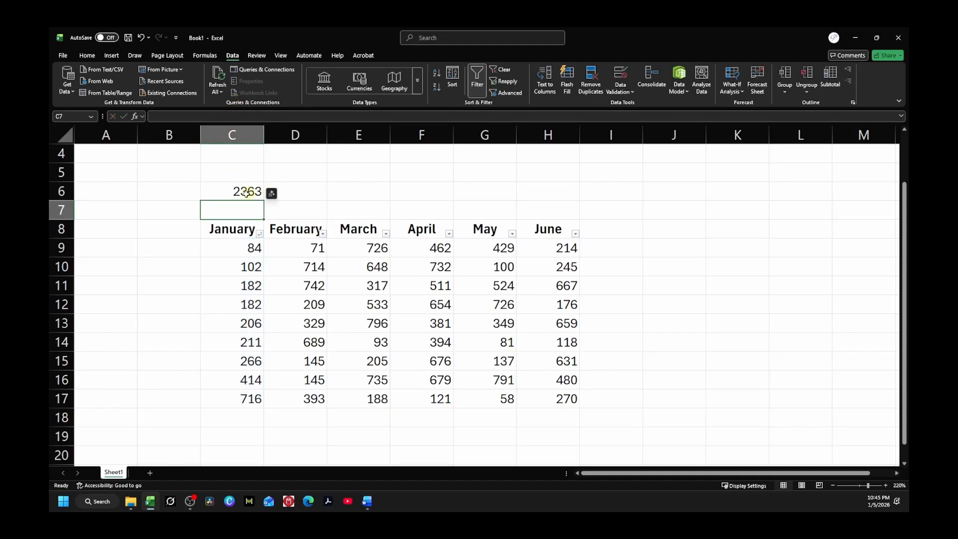
# Fill the =SUM($C$9:C17) formula from C6 across to H6 and select C9:H17 to compare its sum with June's running total
pyautogui.click(246, 193)
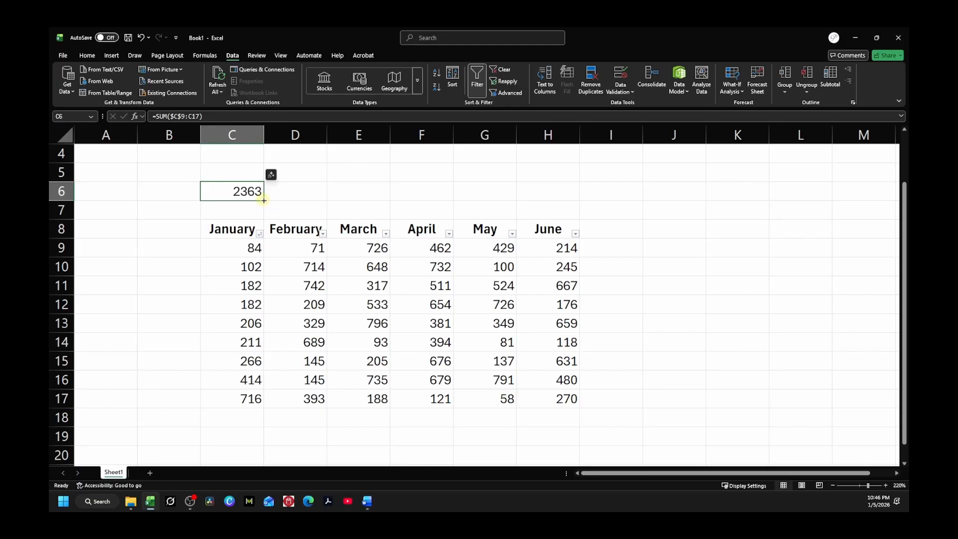
pyautogui.moveTo(264, 200); pyautogui.dragTo(550, 193)
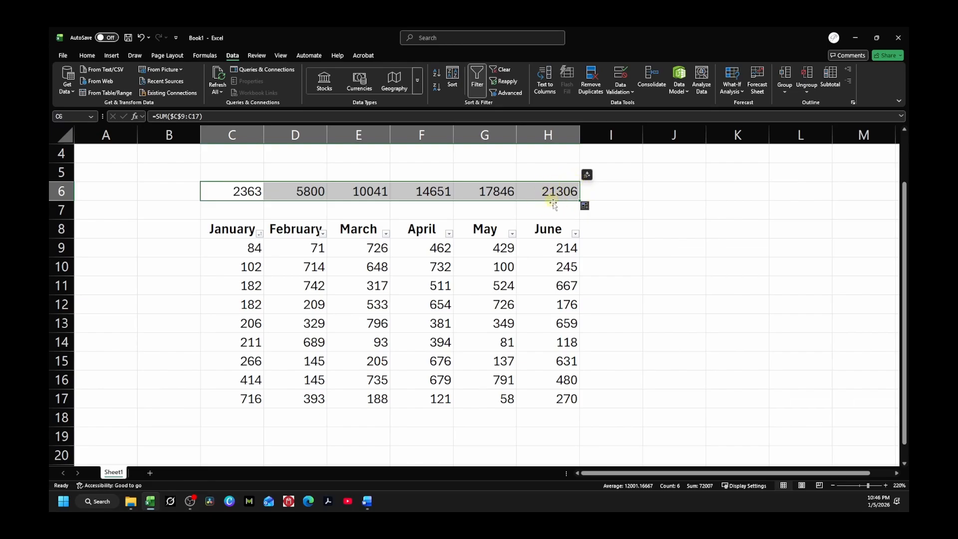
pyautogui.moveTo(241, 247); pyautogui.dragTo(552, 394)
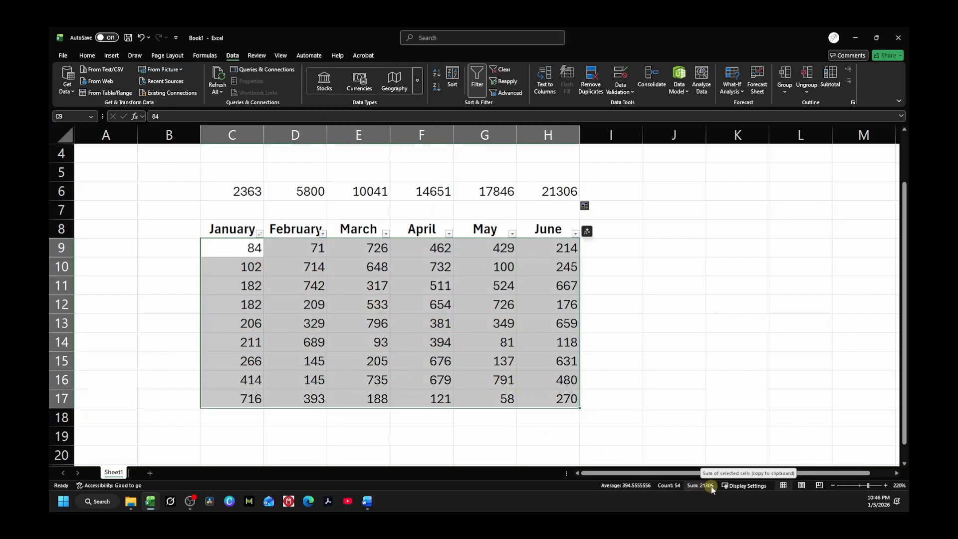
# Check the range referenced by the SUM formula in H6 and fill the formula across to L6
pyautogui.click(547, 191)
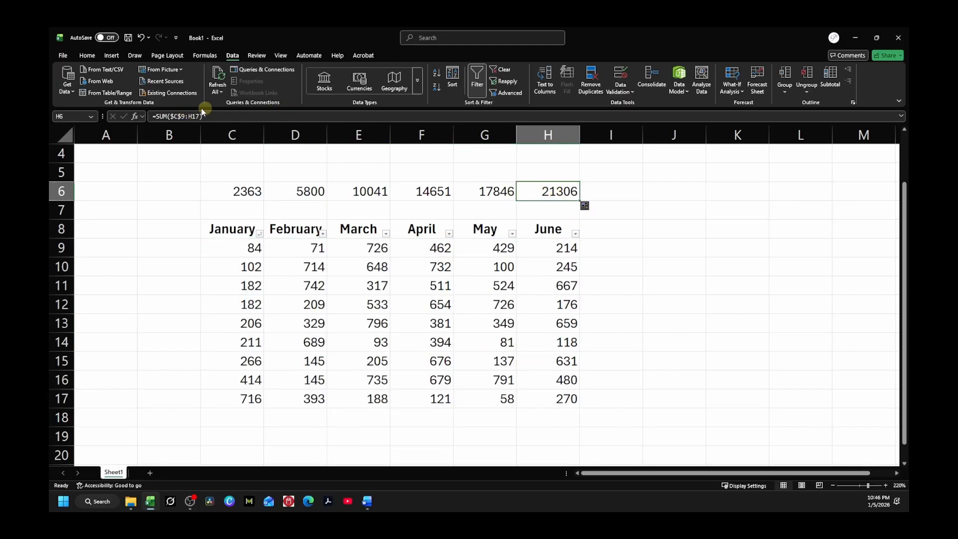
pyautogui.click(187, 115)
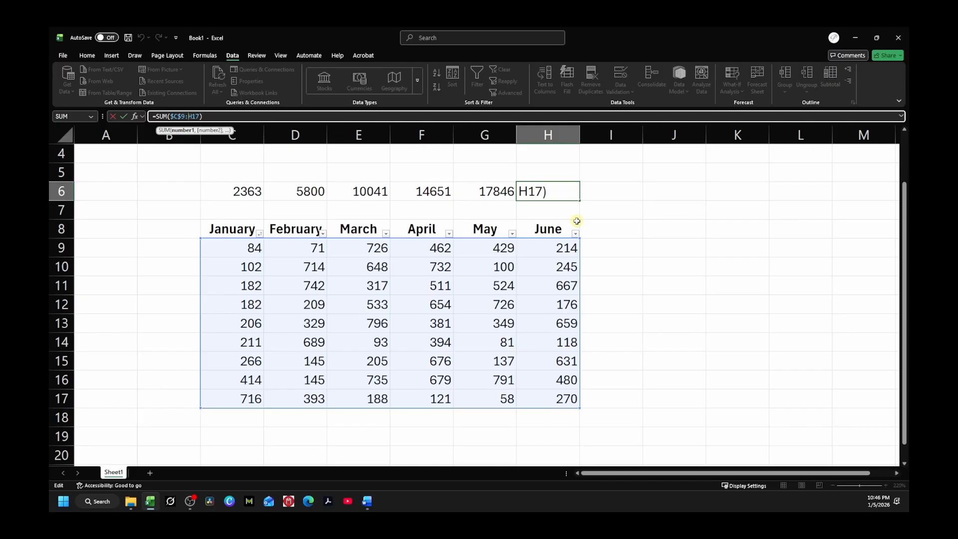
pyautogui.hotkey('ctrl', 'Return')
pyautogui.moveTo(579, 201); pyautogui.dragTo(848, 202)
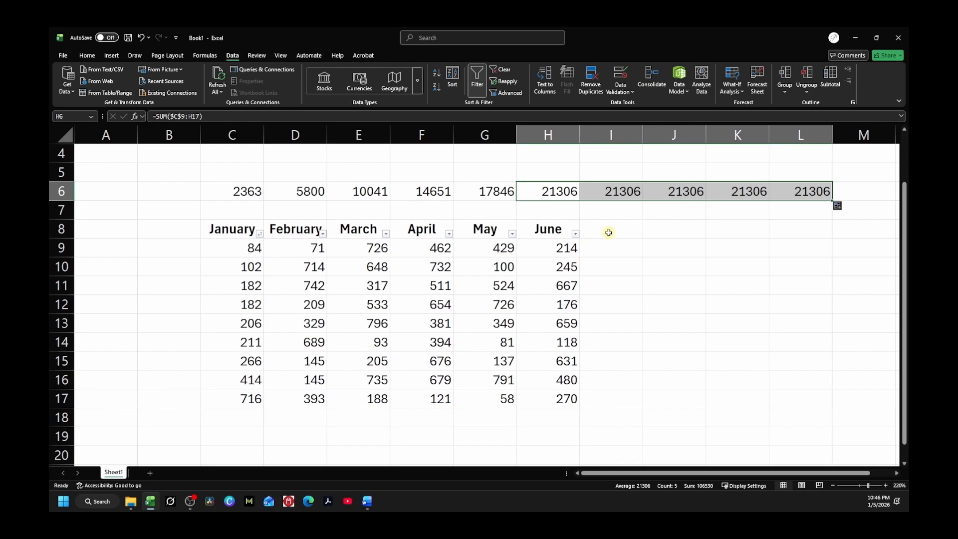
# Add the column header July in cell I8, beside June
pyautogui.moveTo(601, 232); pyautogui.dragTo(698, 233)
pyautogui.click(797, 231)
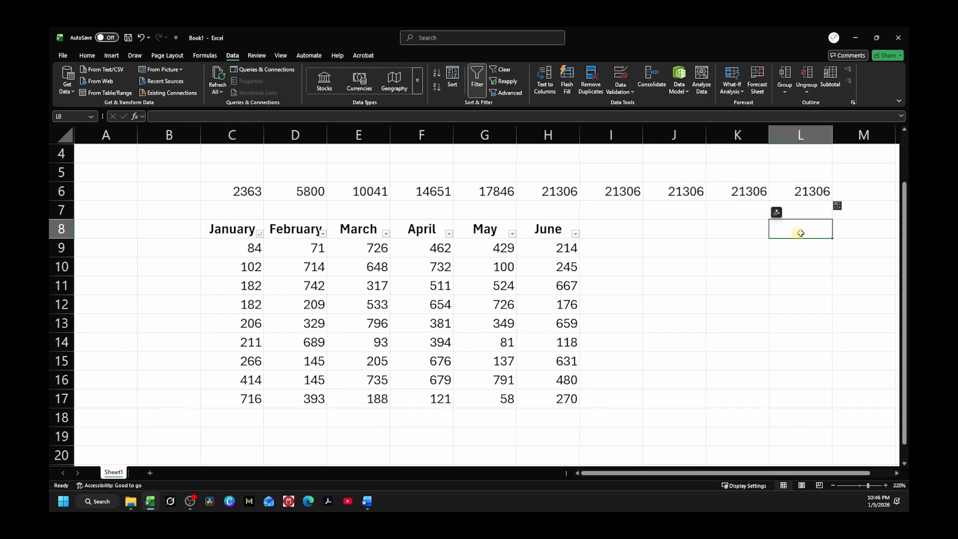
pyautogui.moveTo(605, 230); pyautogui.dragTo(837, 233)
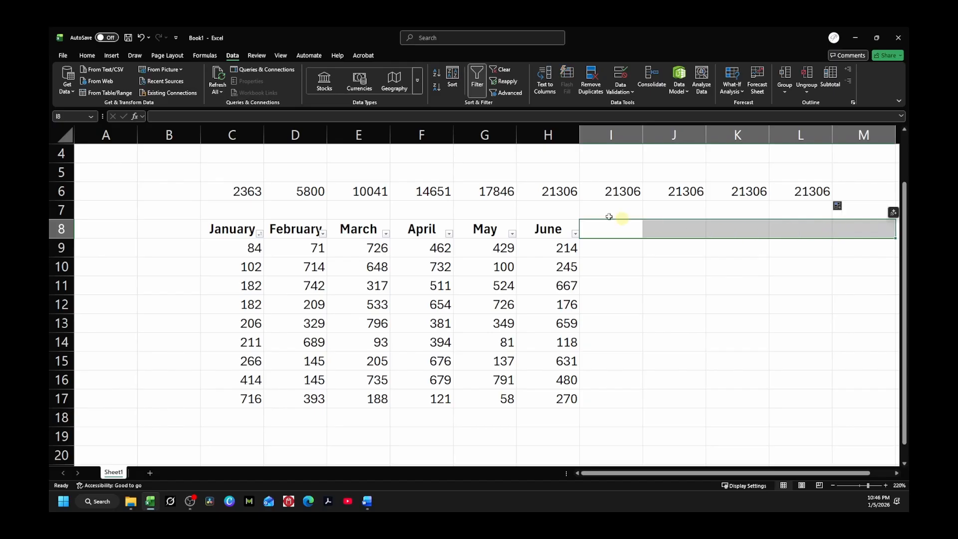
pyautogui.click(610, 191)
pyautogui.click(614, 229)
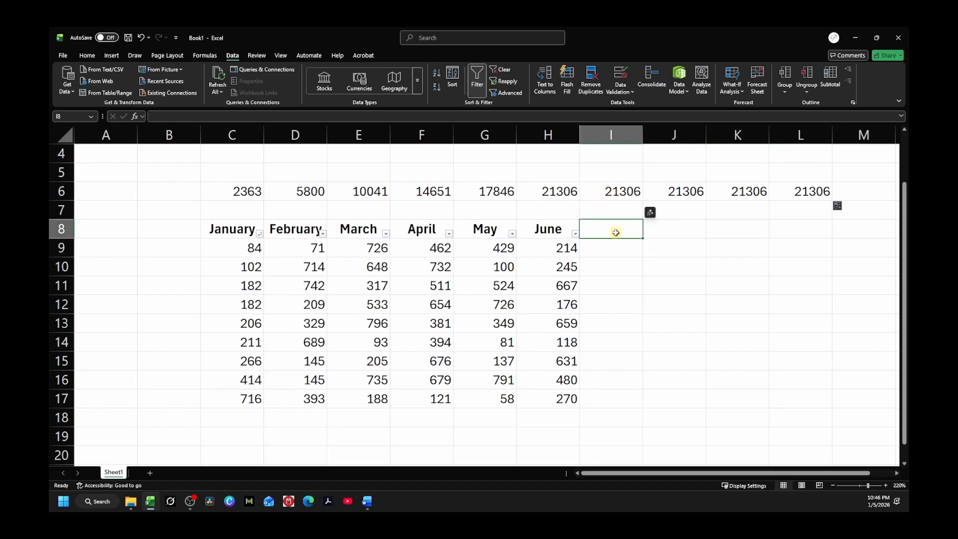
pyautogui.write('July')
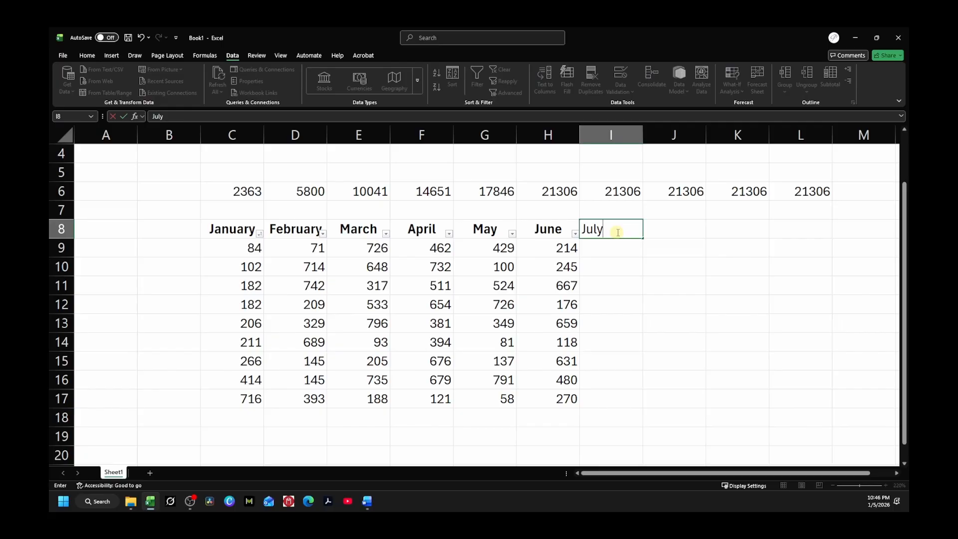
pyautogui.press('Return')
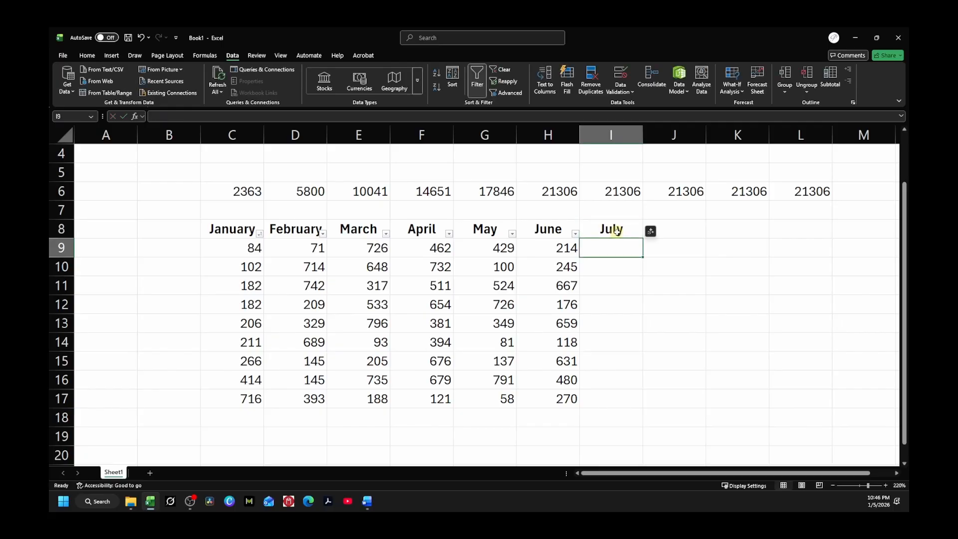
# Enter 690 in cell I9 and fill it down the July column to I17
pyautogui.write('690')
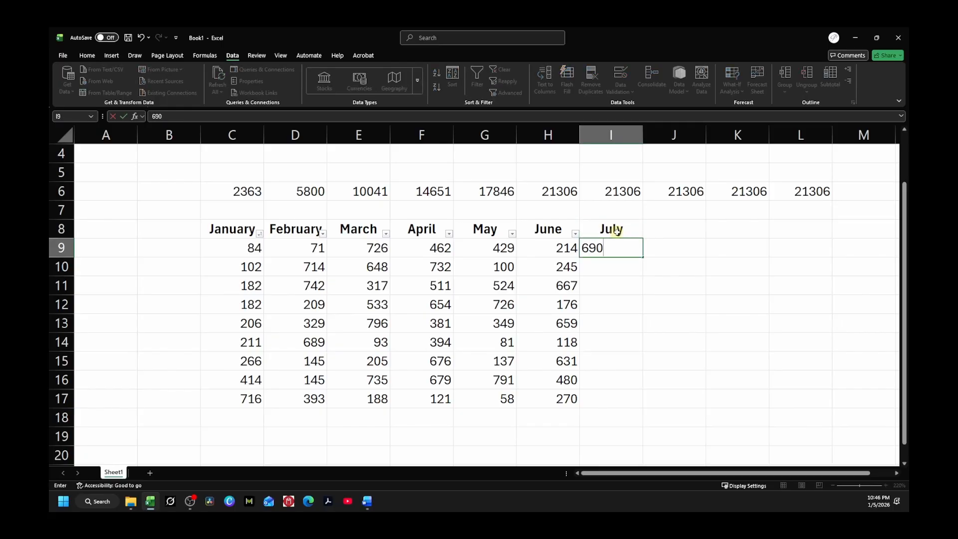
pyautogui.press('Return')
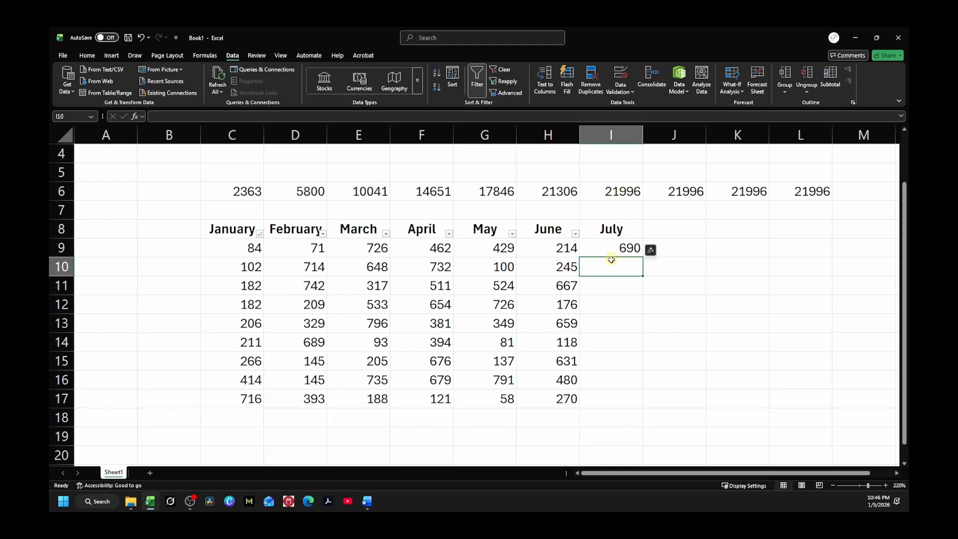
pyautogui.click(628, 248)
pyautogui.moveTo(643, 257); pyautogui.dragTo(644, 405)
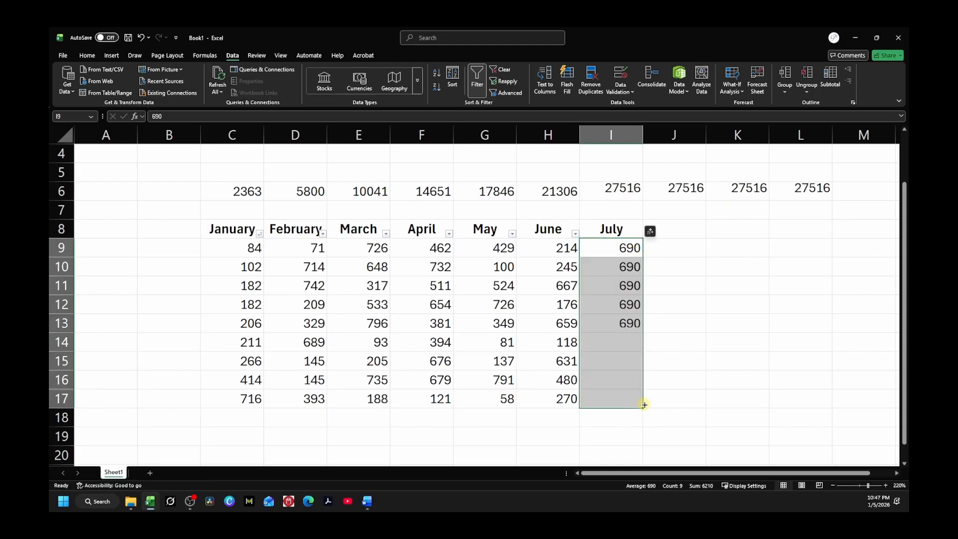
# Examine the anchored start and relative end of the range in cell I6's SUM formula, leaving the formula unedited
pyautogui.click(615, 188)
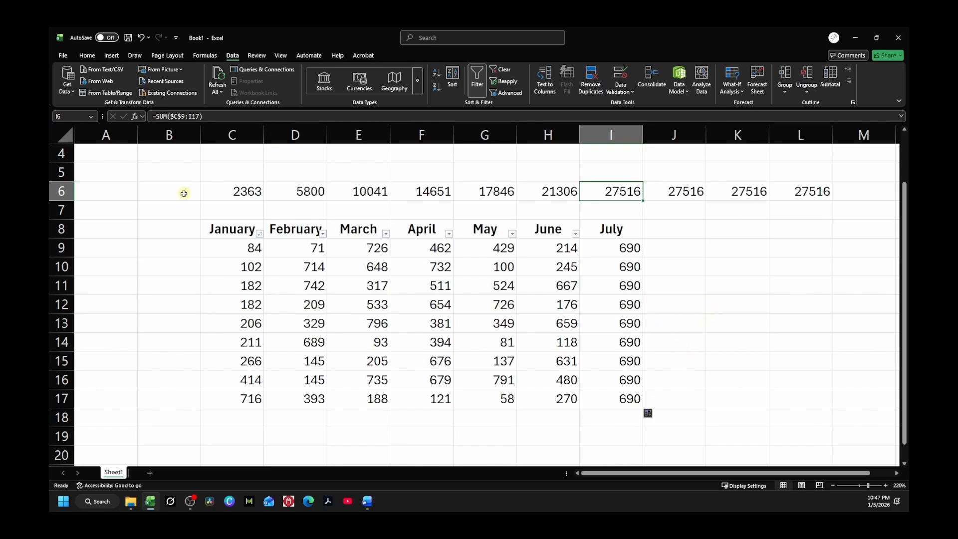
pyautogui.click(179, 117)
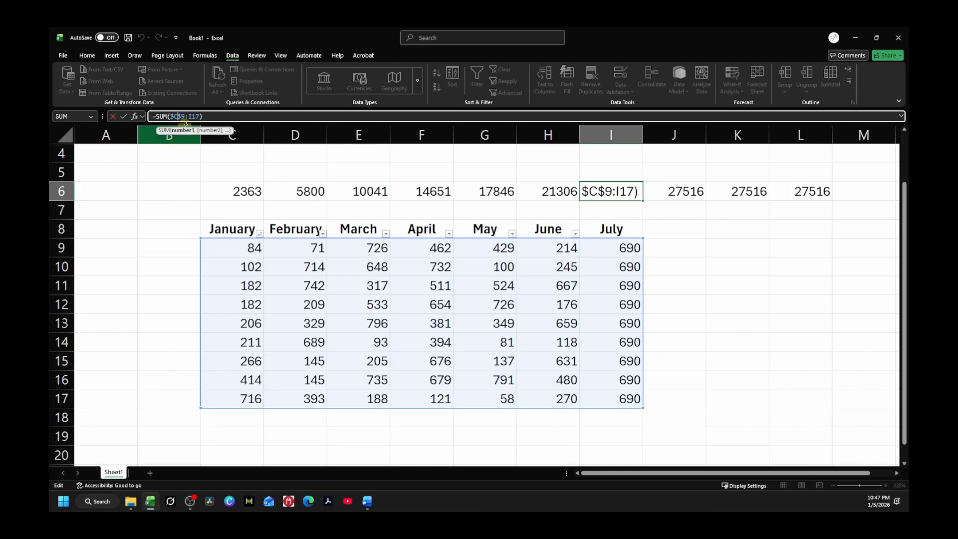
pyautogui.press('Escape')
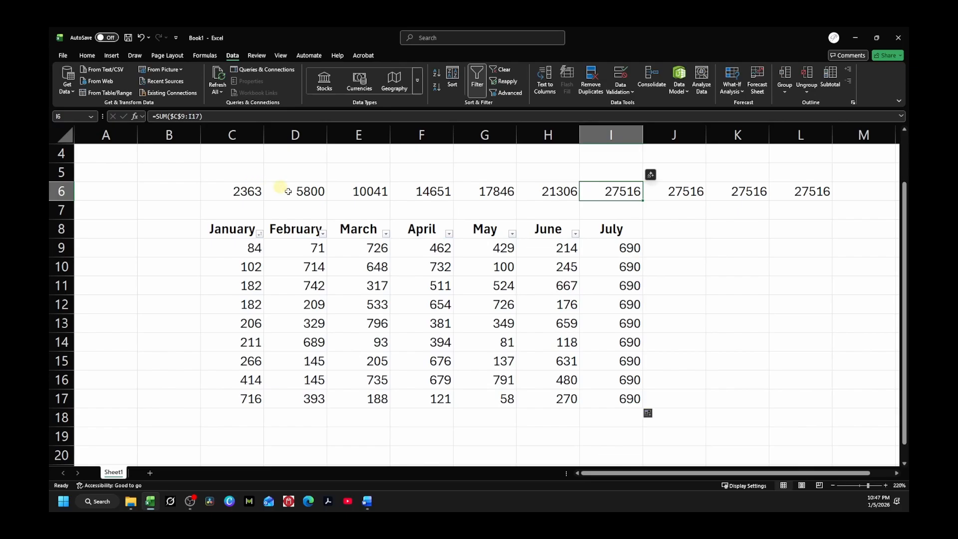